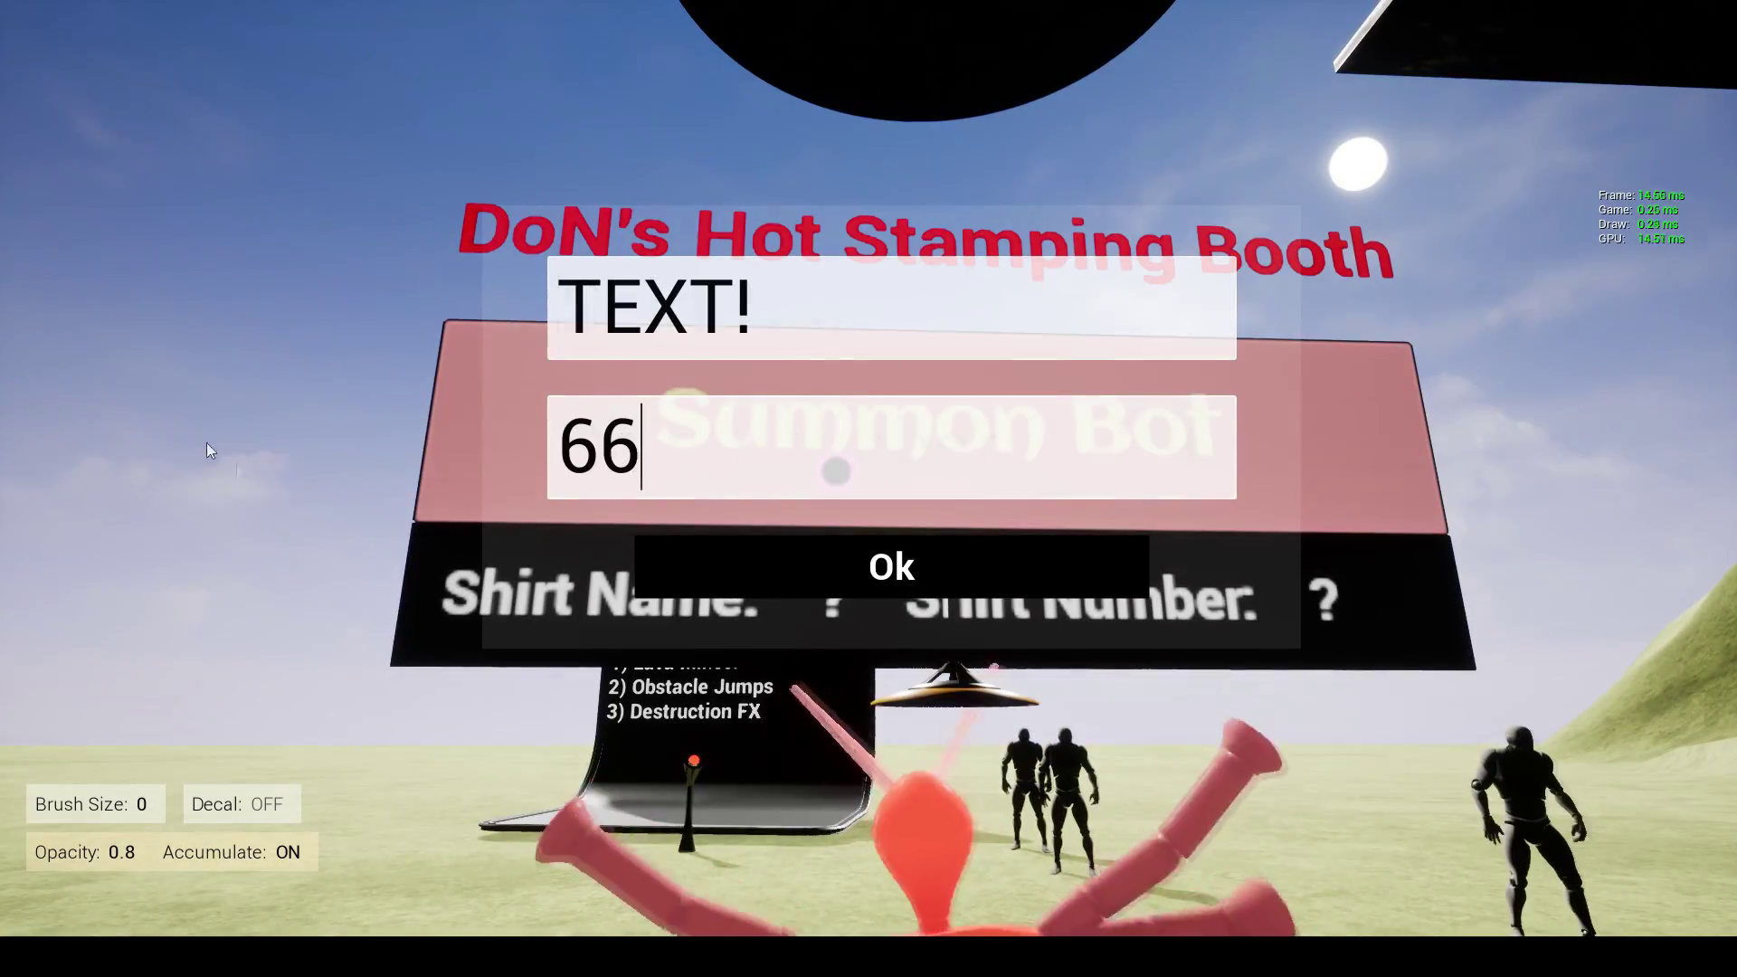
# Confirm the shirt stamp with the name TEXT! and the number 66
pyautogui.click(638, 549)
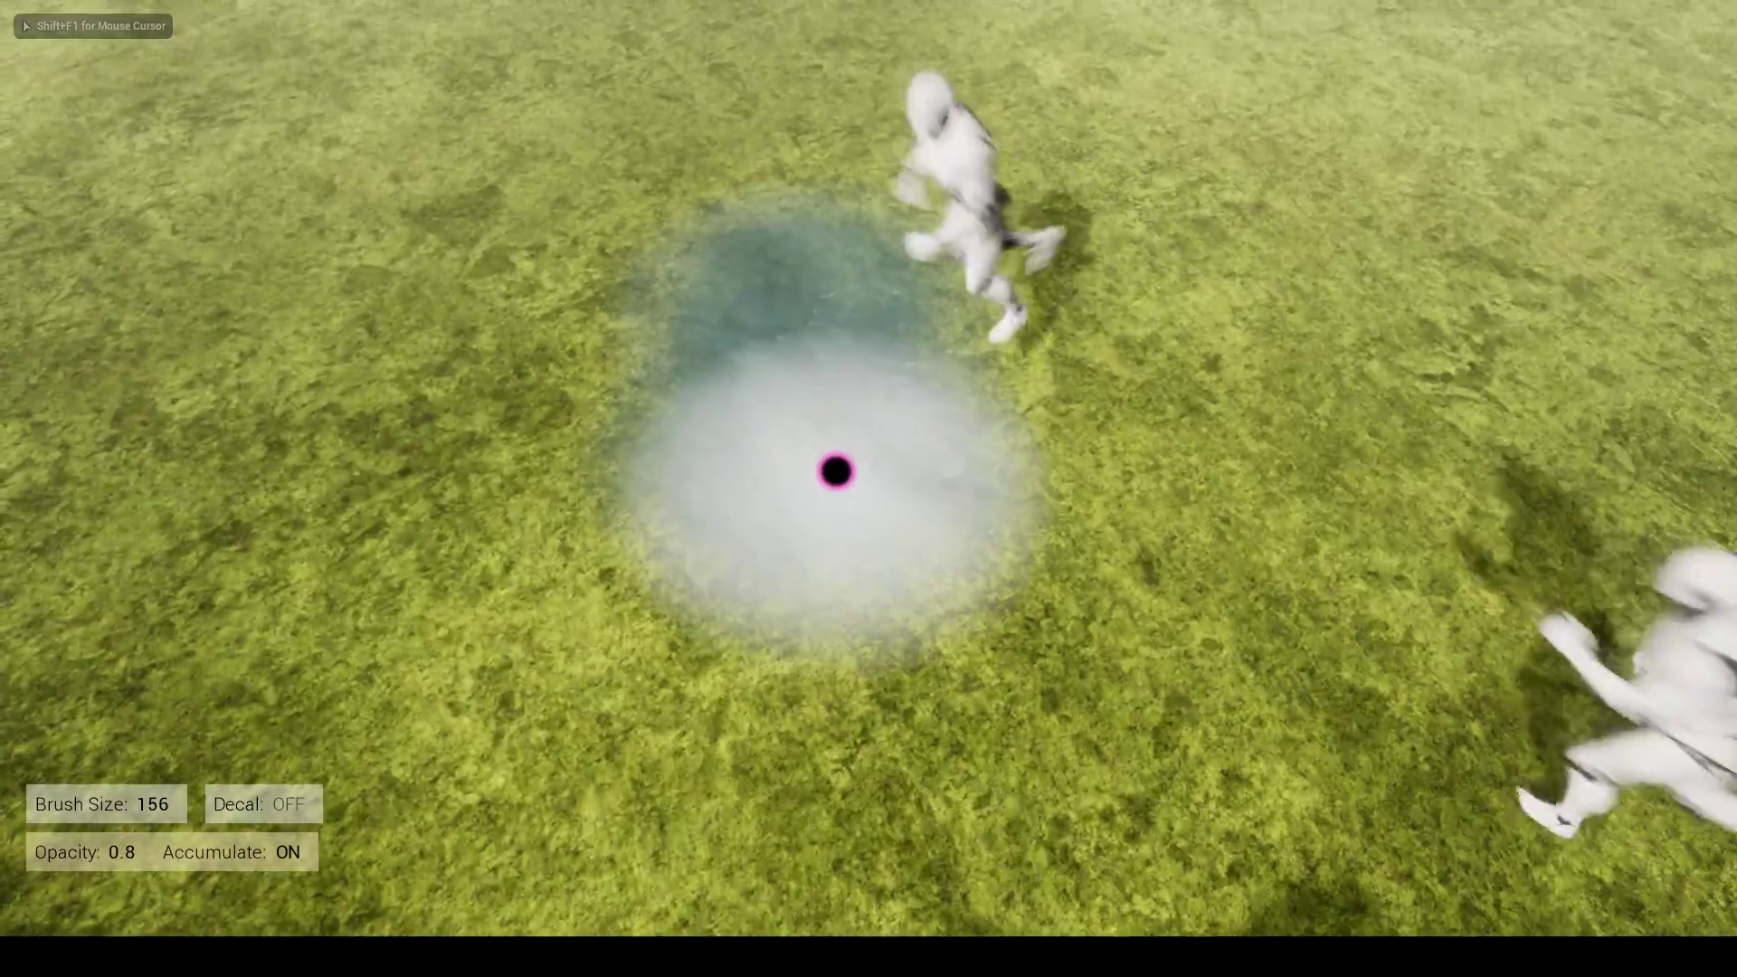
# Paint patches of water and lava on the grass around the running characters with brush size 156 and opacity 0.8
pyautogui.moveTo(835, 471); pyautogui.dragTo(835, 471)
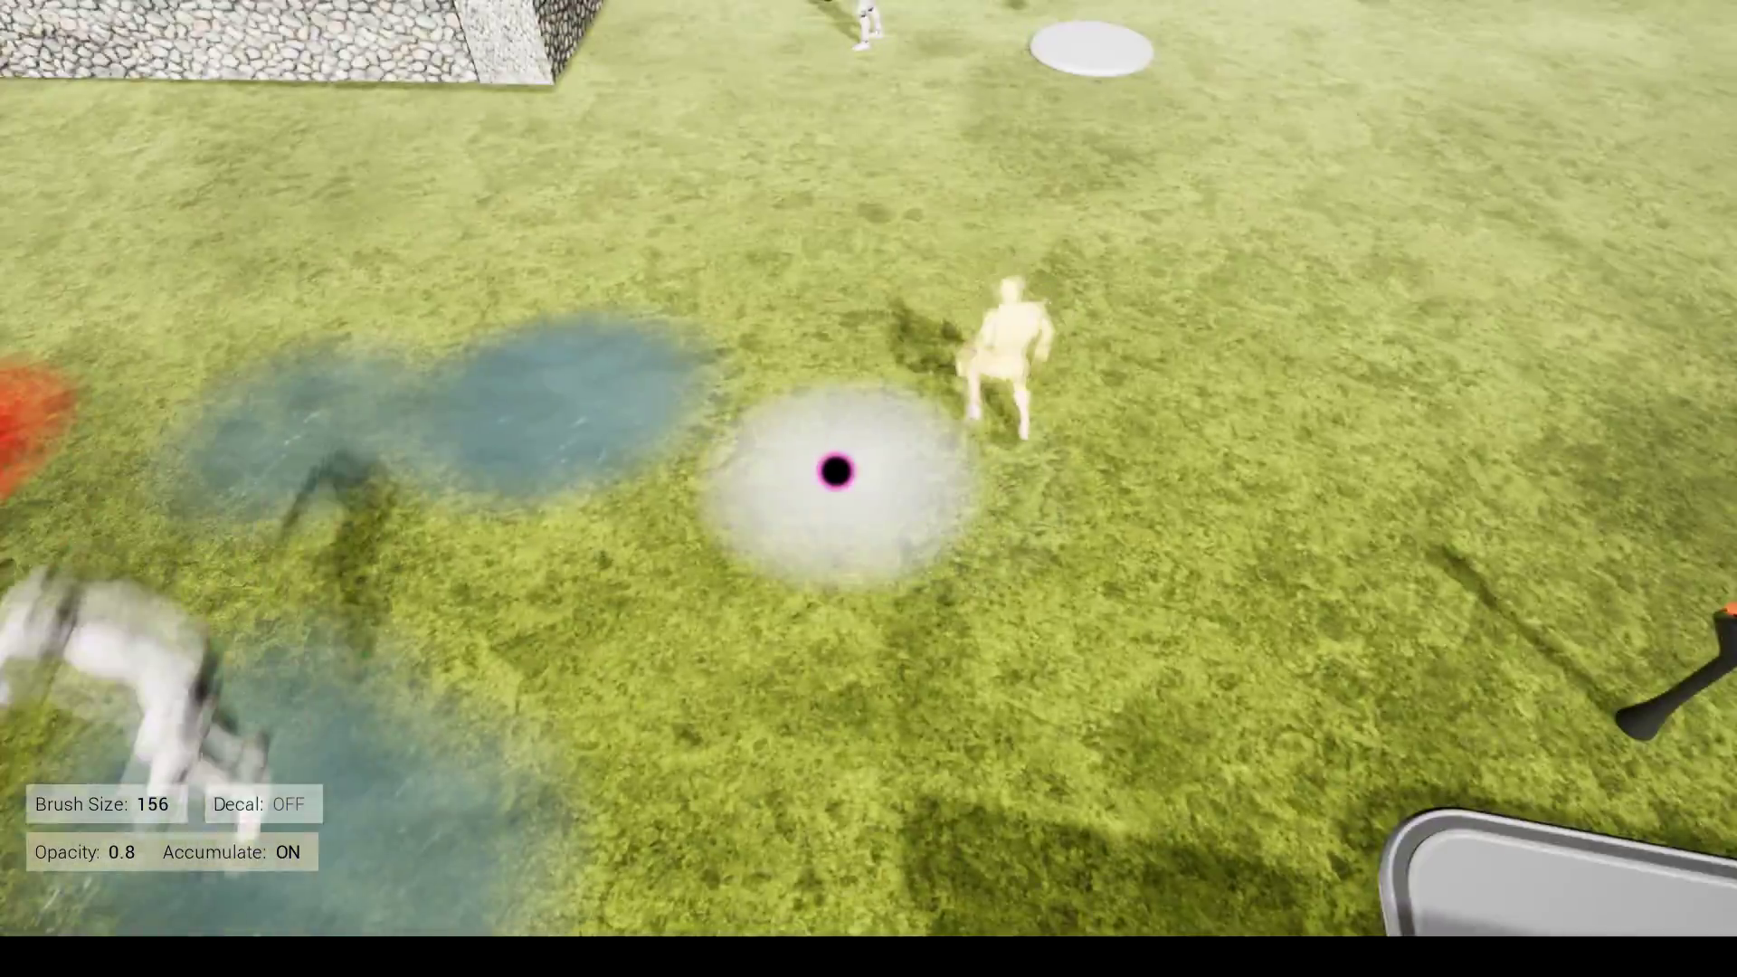
pyautogui.click(836, 470)
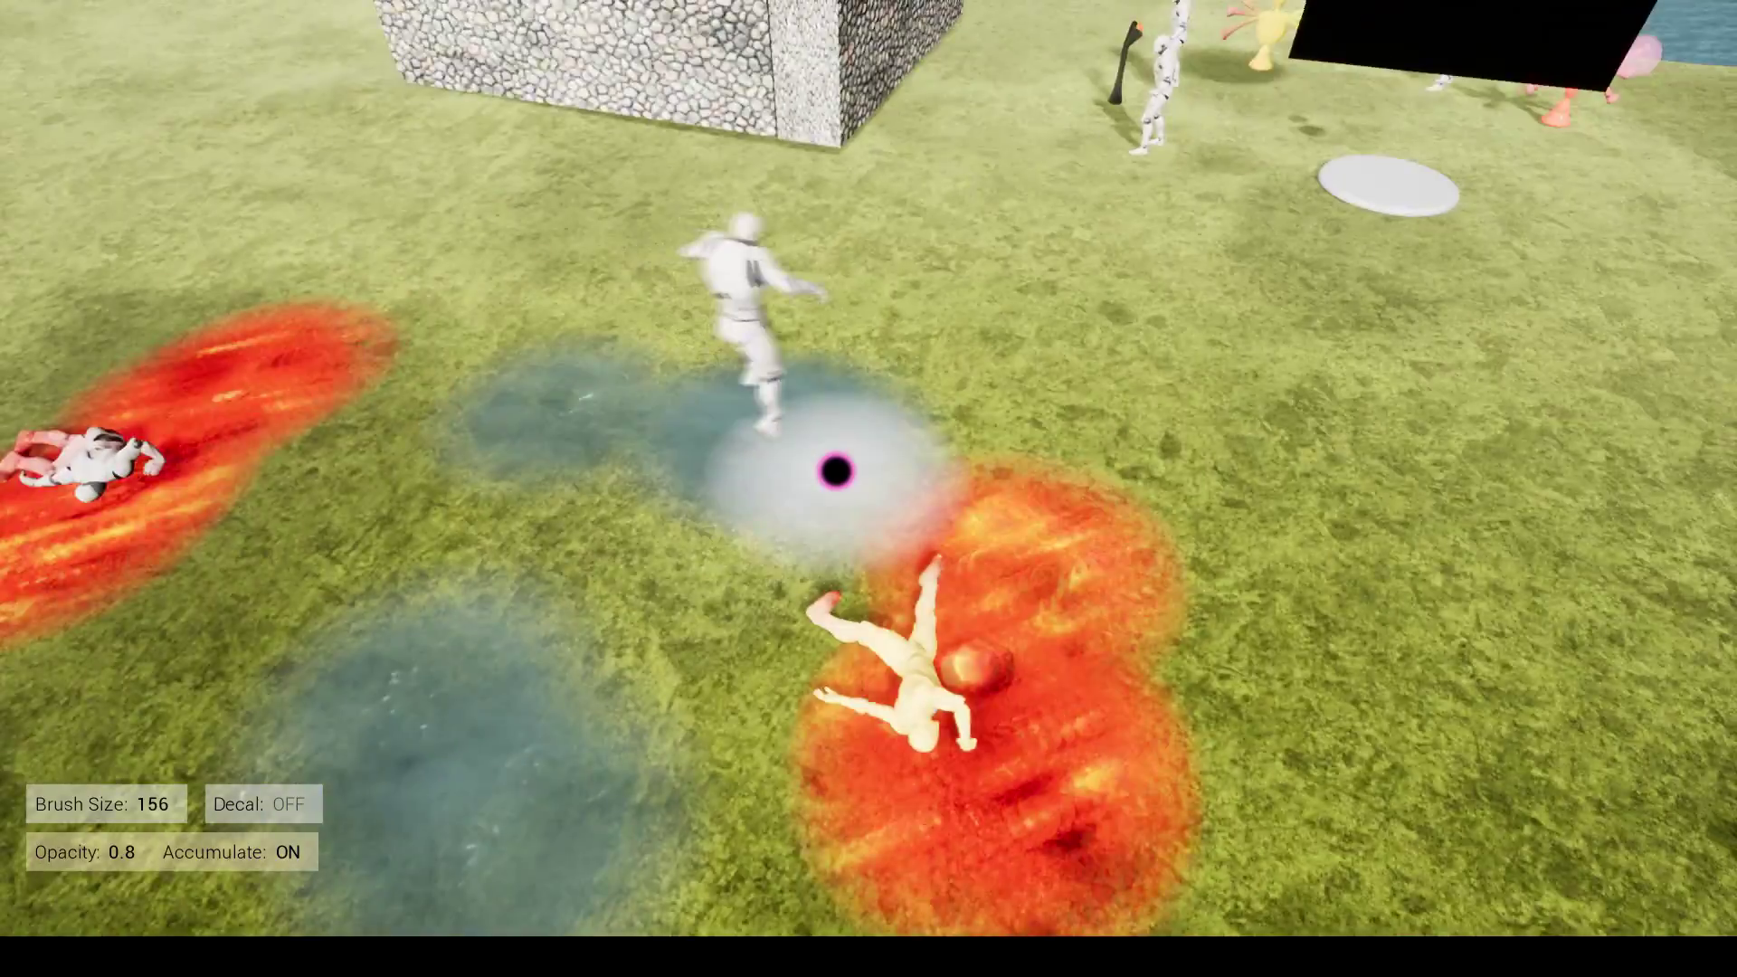
pyautogui.click(836, 470)
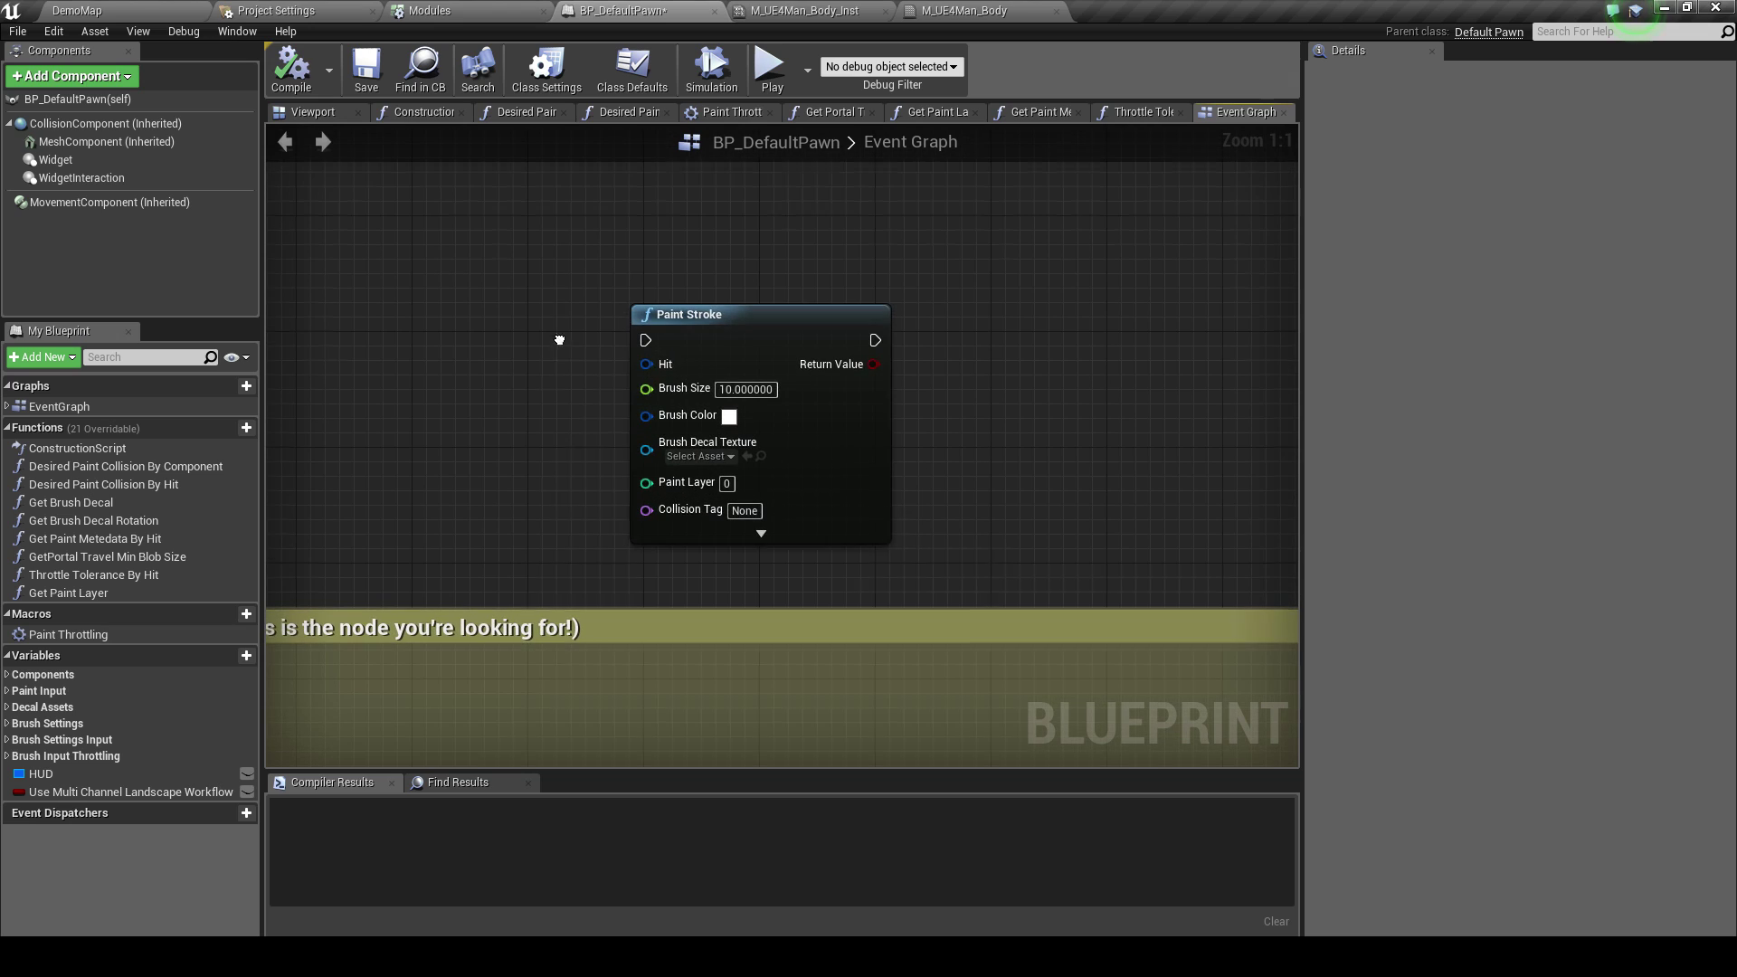
# Examine the Paint Stroke node and its inputs in the BP_DefaultPawn event graph
pyautogui.moveTo(991, 599); pyautogui.dragTo(975, 595)
pyautogui.click(601, 338)
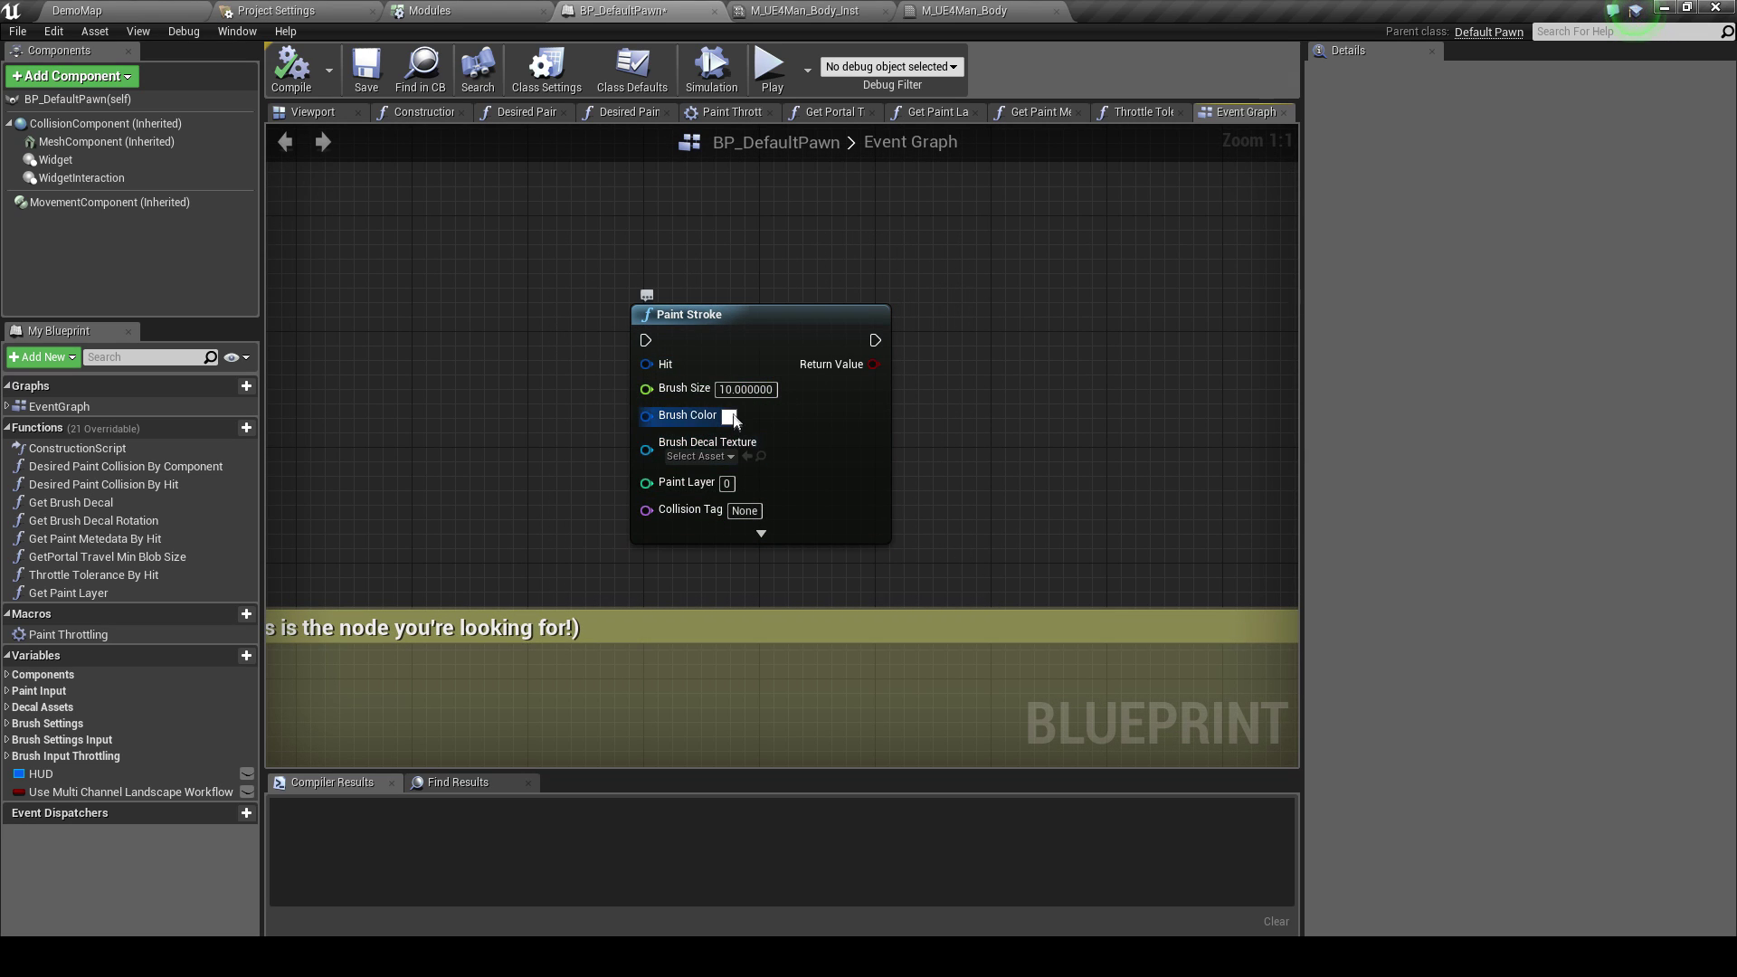
# Open M_UE4Man_Body, the parent material of M_UE4Man_Body_Inst, and examine how Don_Mesh_Paint_UV0 drives the Lava blend group
pyautogui.click(124, 9)
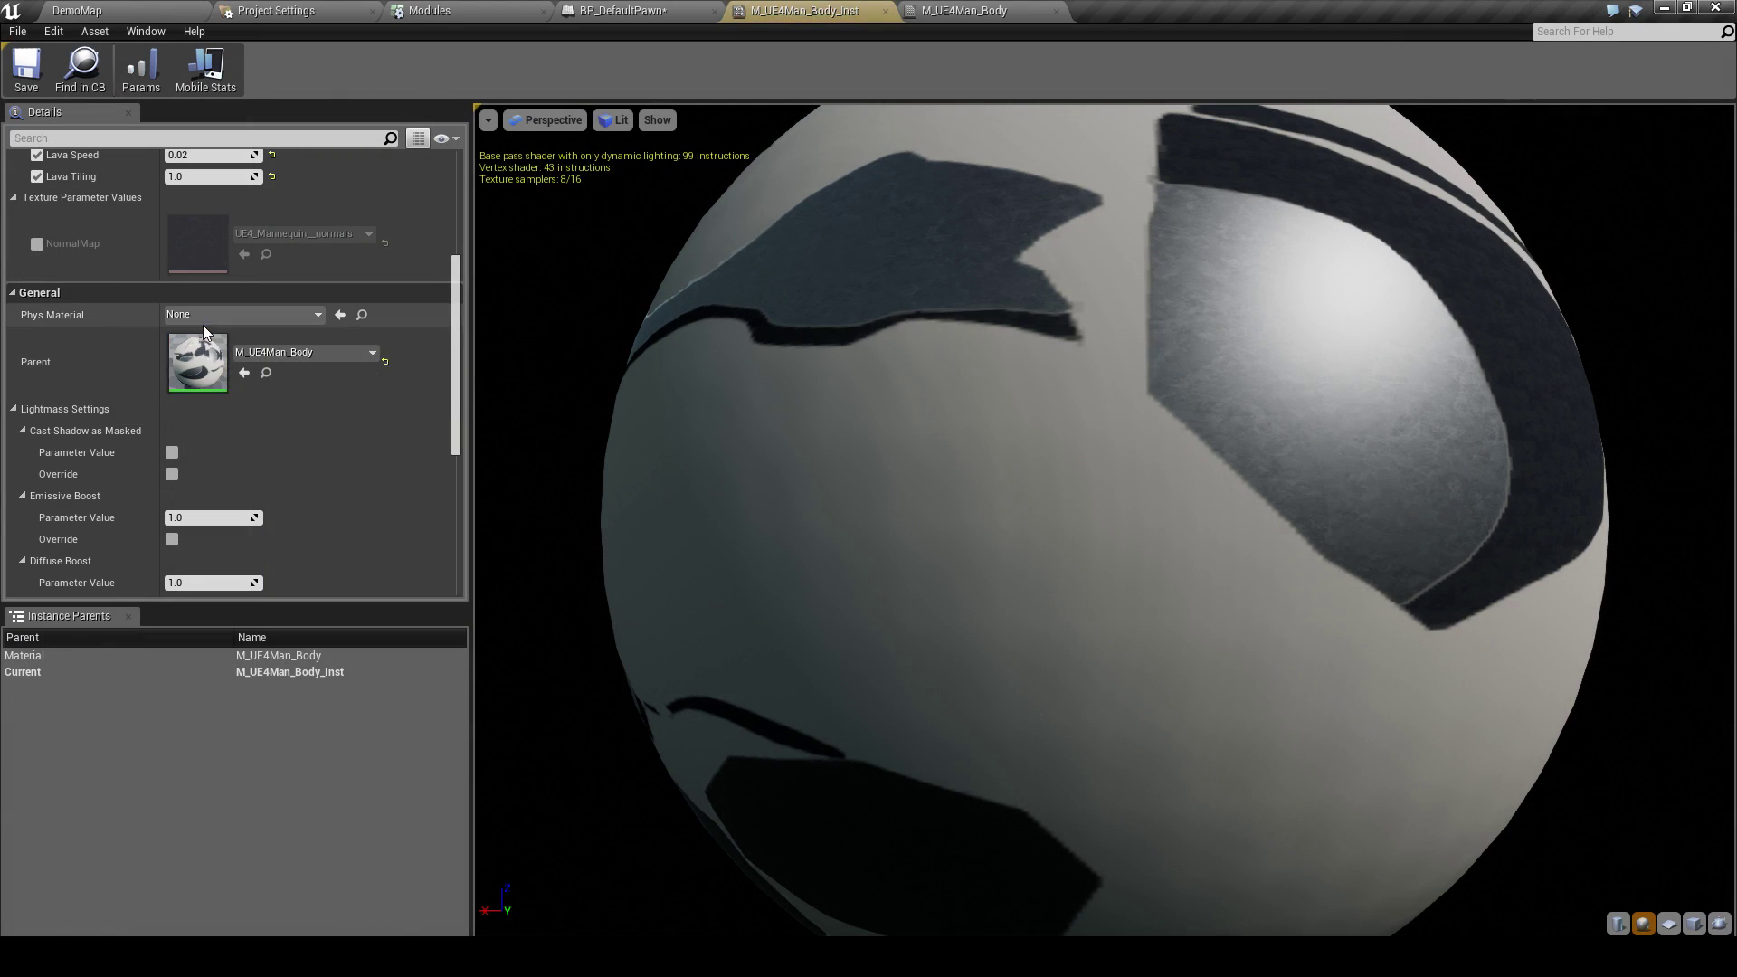
pyautogui.doubleClick(195, 367)
pyautogui.scroll(2, 572, 476)
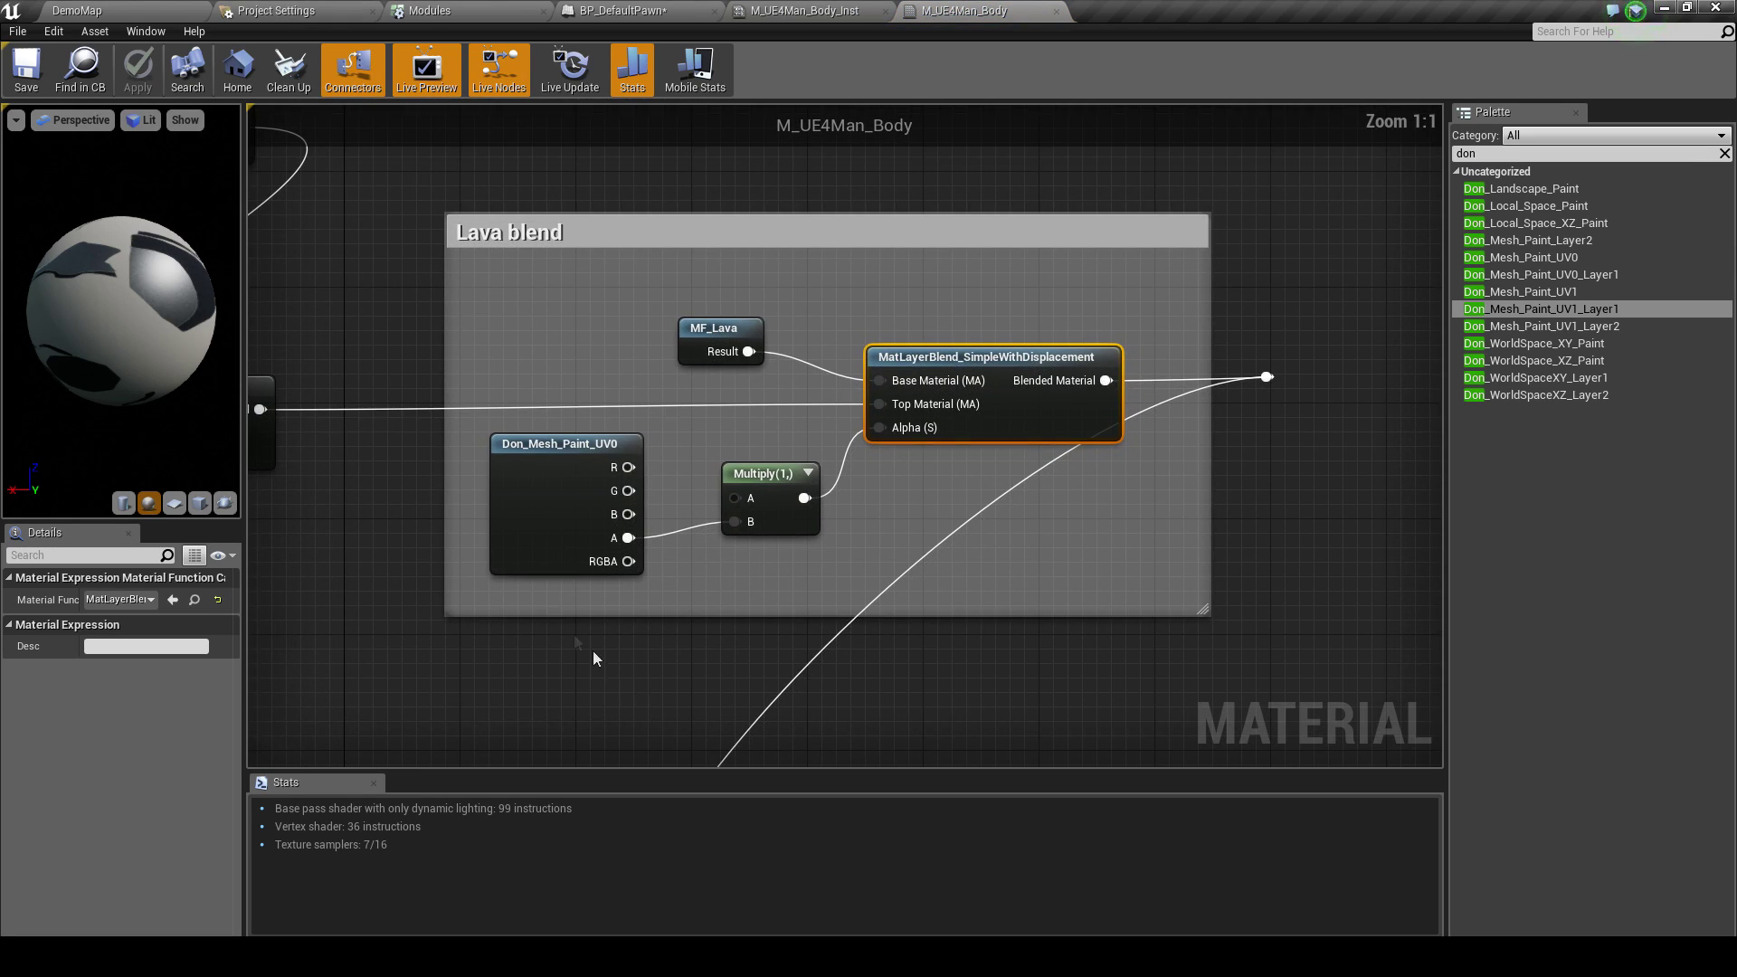
pyautogui.moveTo(469, 438); pyautogui.dragTo(655, 597)
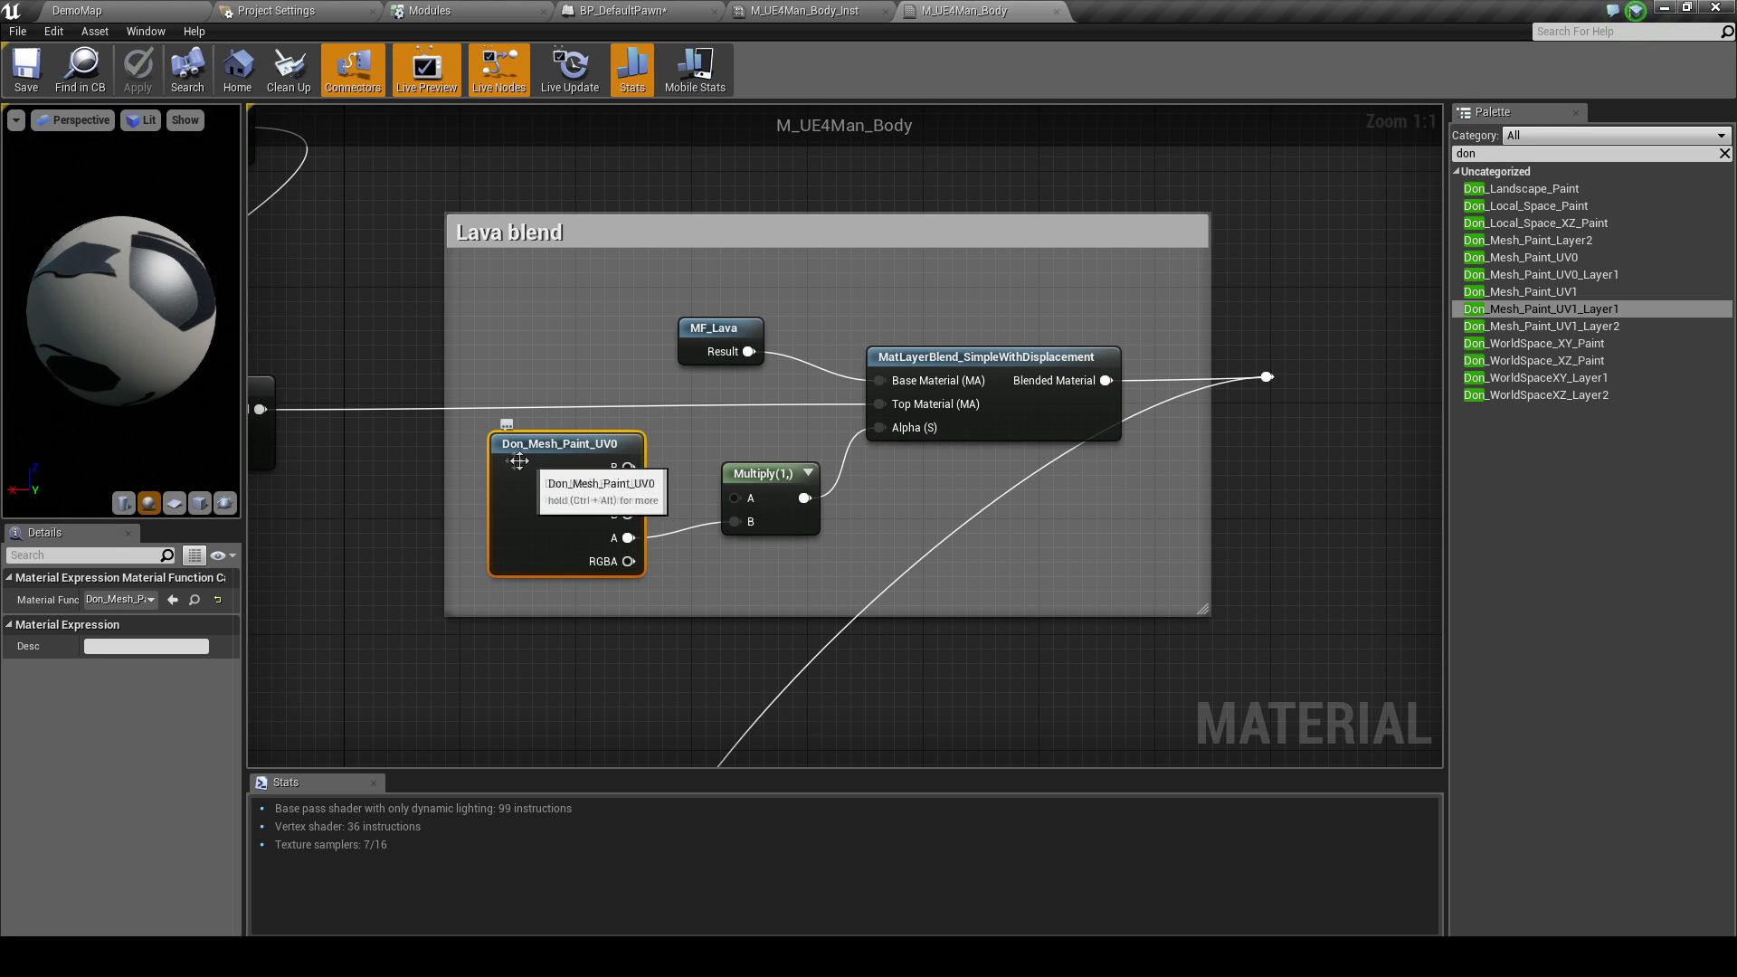
pyautogui.click(466, 472)
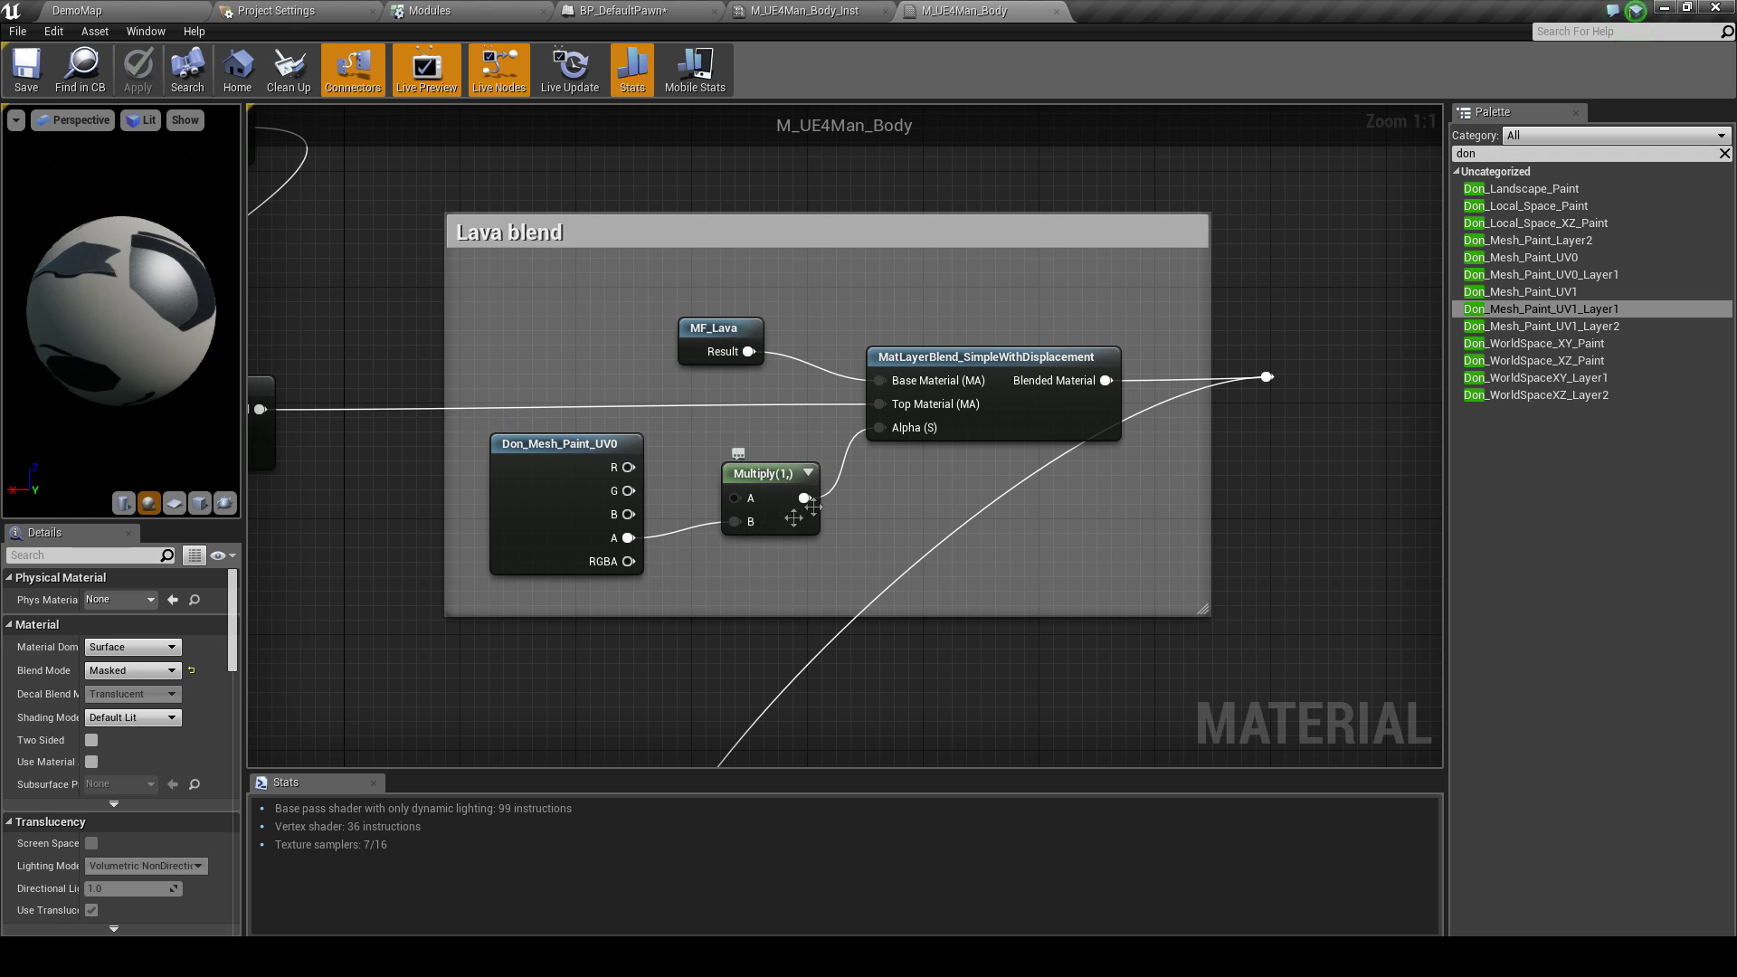
pyautogui.moveTo(716, 313); pyautogui.dragTo(651, 325, button='right')
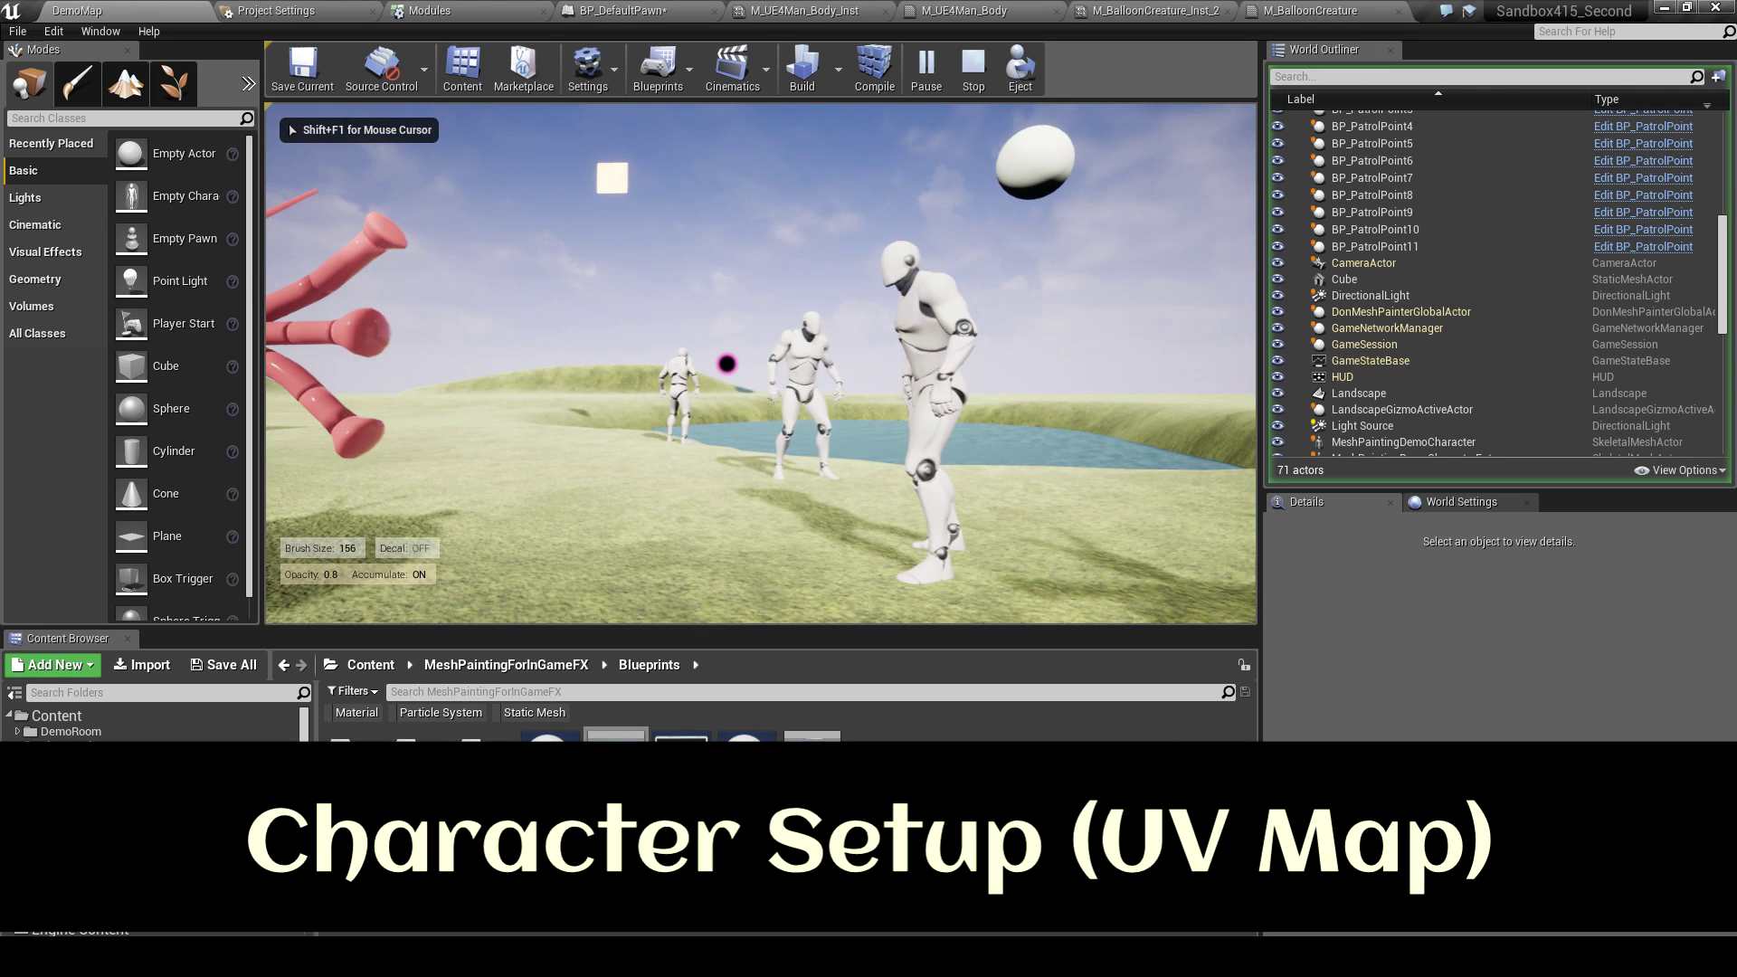
# Approach the mannequin in the running level and paint it and the red balloon creature with brush size 6 and opacity 0.5
pyautogui.press('w')
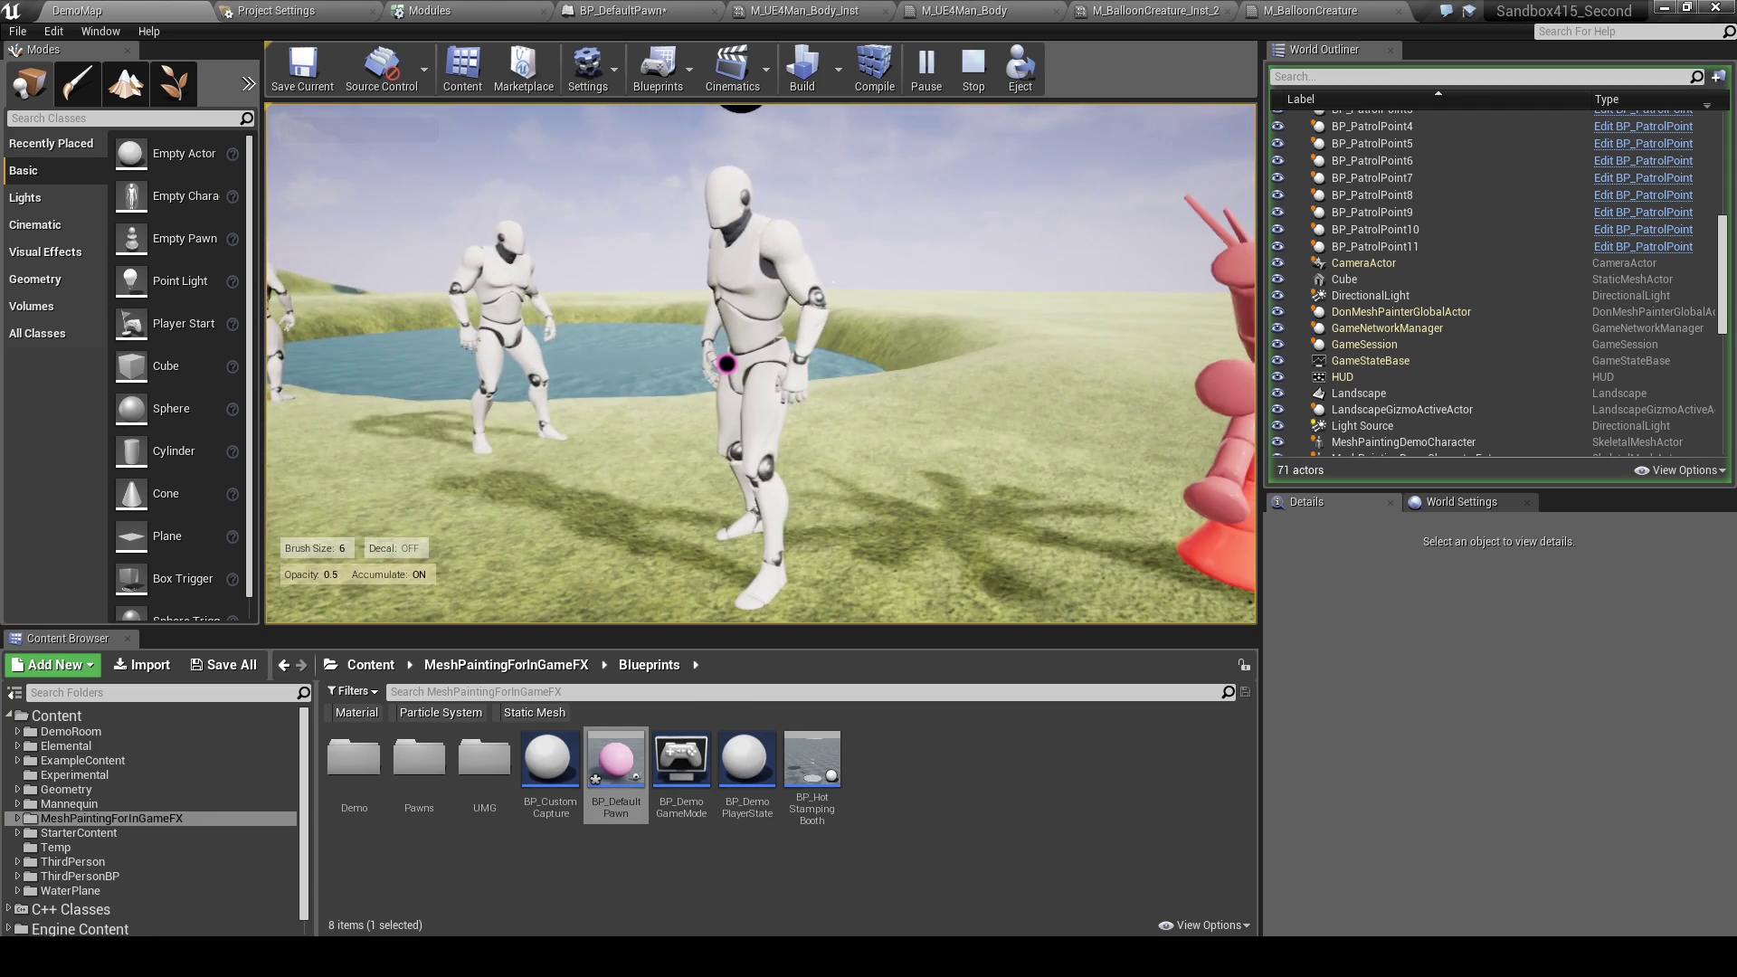
pyautogui.press('w')
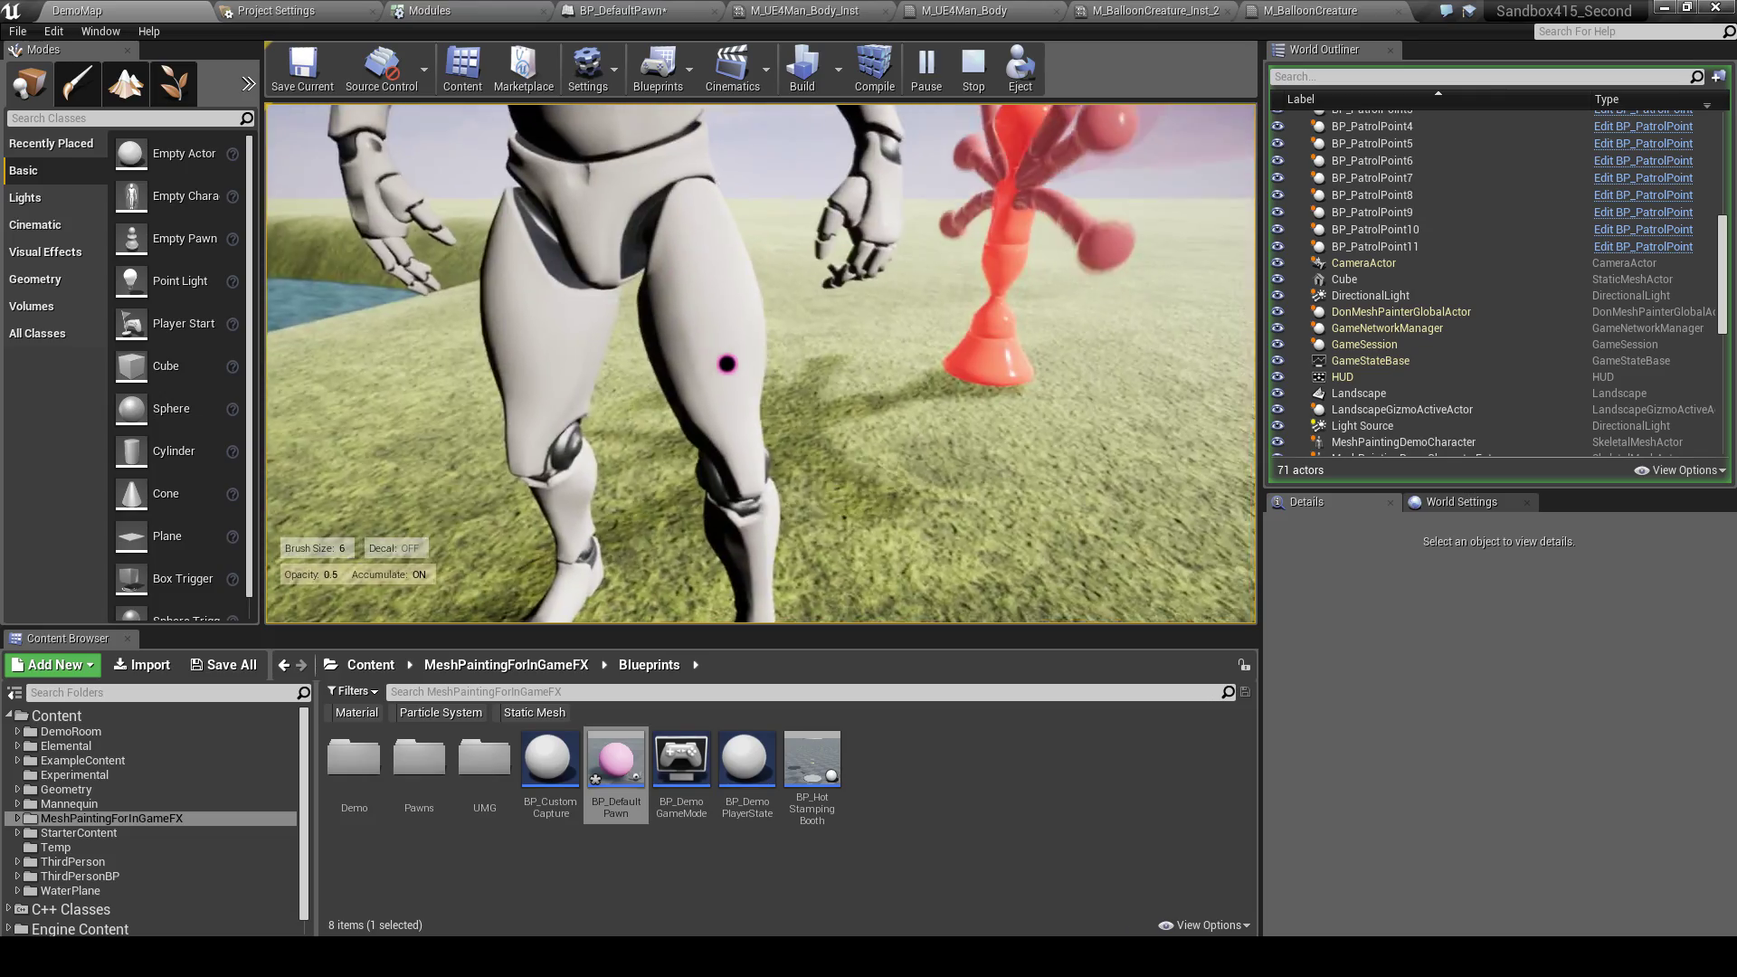
pyautogui.moveTo(728, 363); pyautogui.dragTo(727, 363)
pyautogui.click(727, 363)
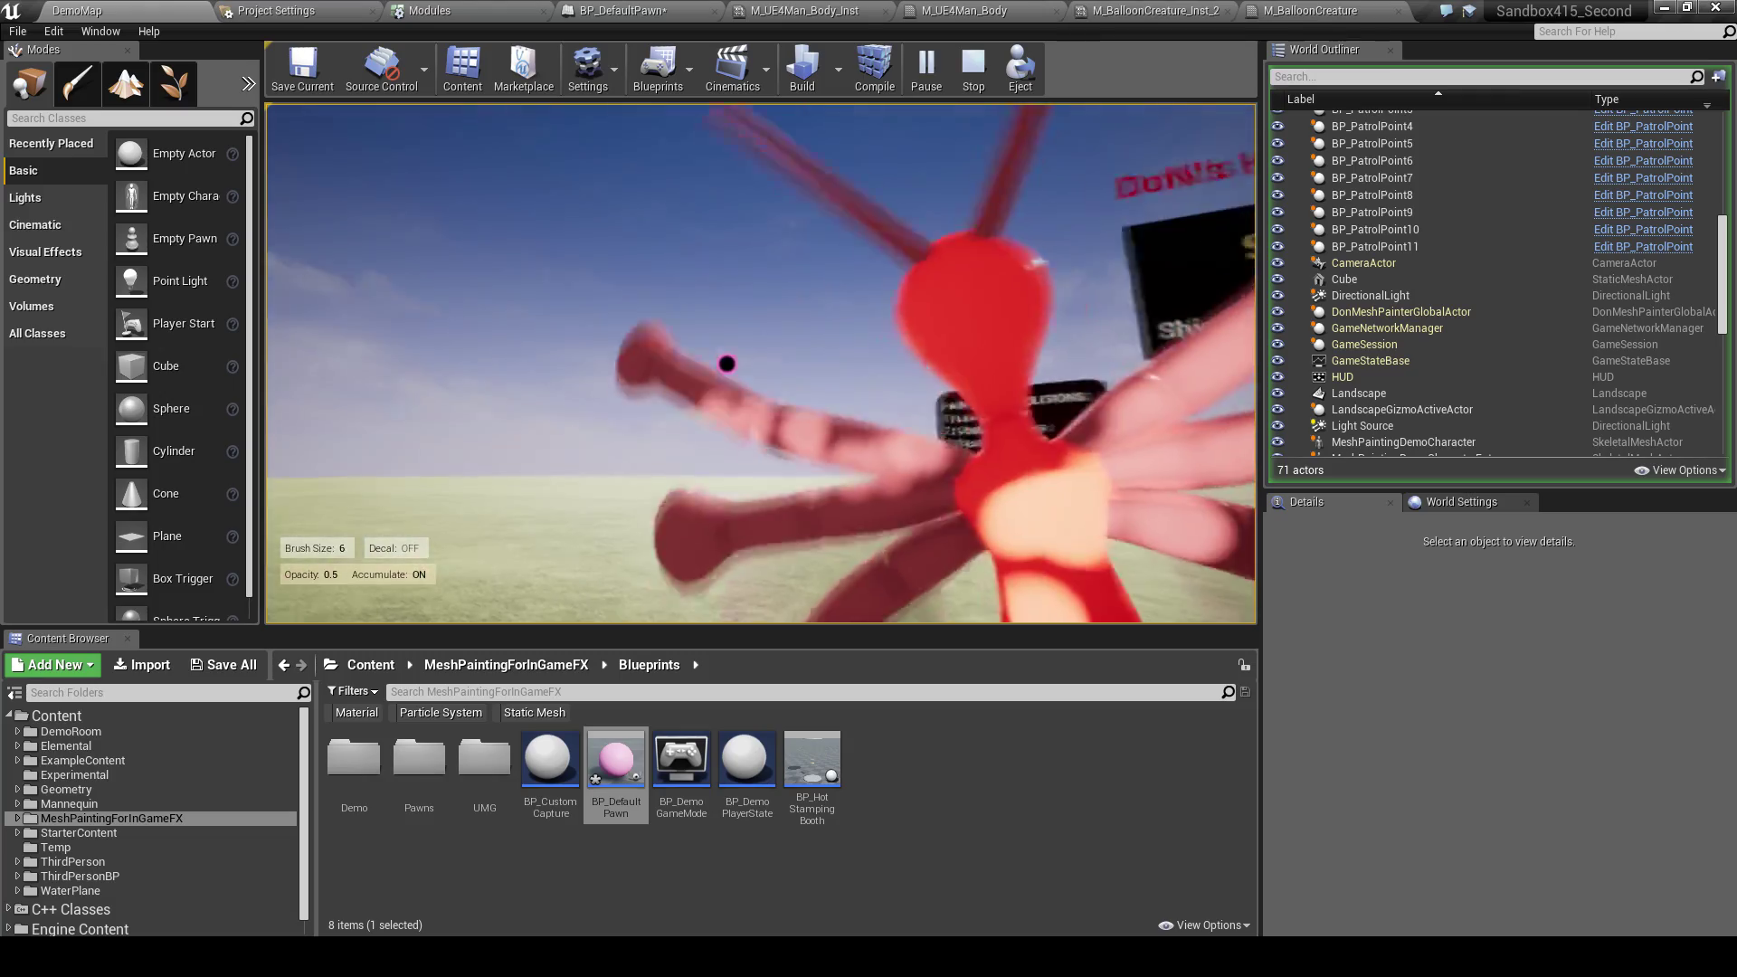
pyautogui.moveTo(727, 364); pyautogui.dragTo(726, 364)
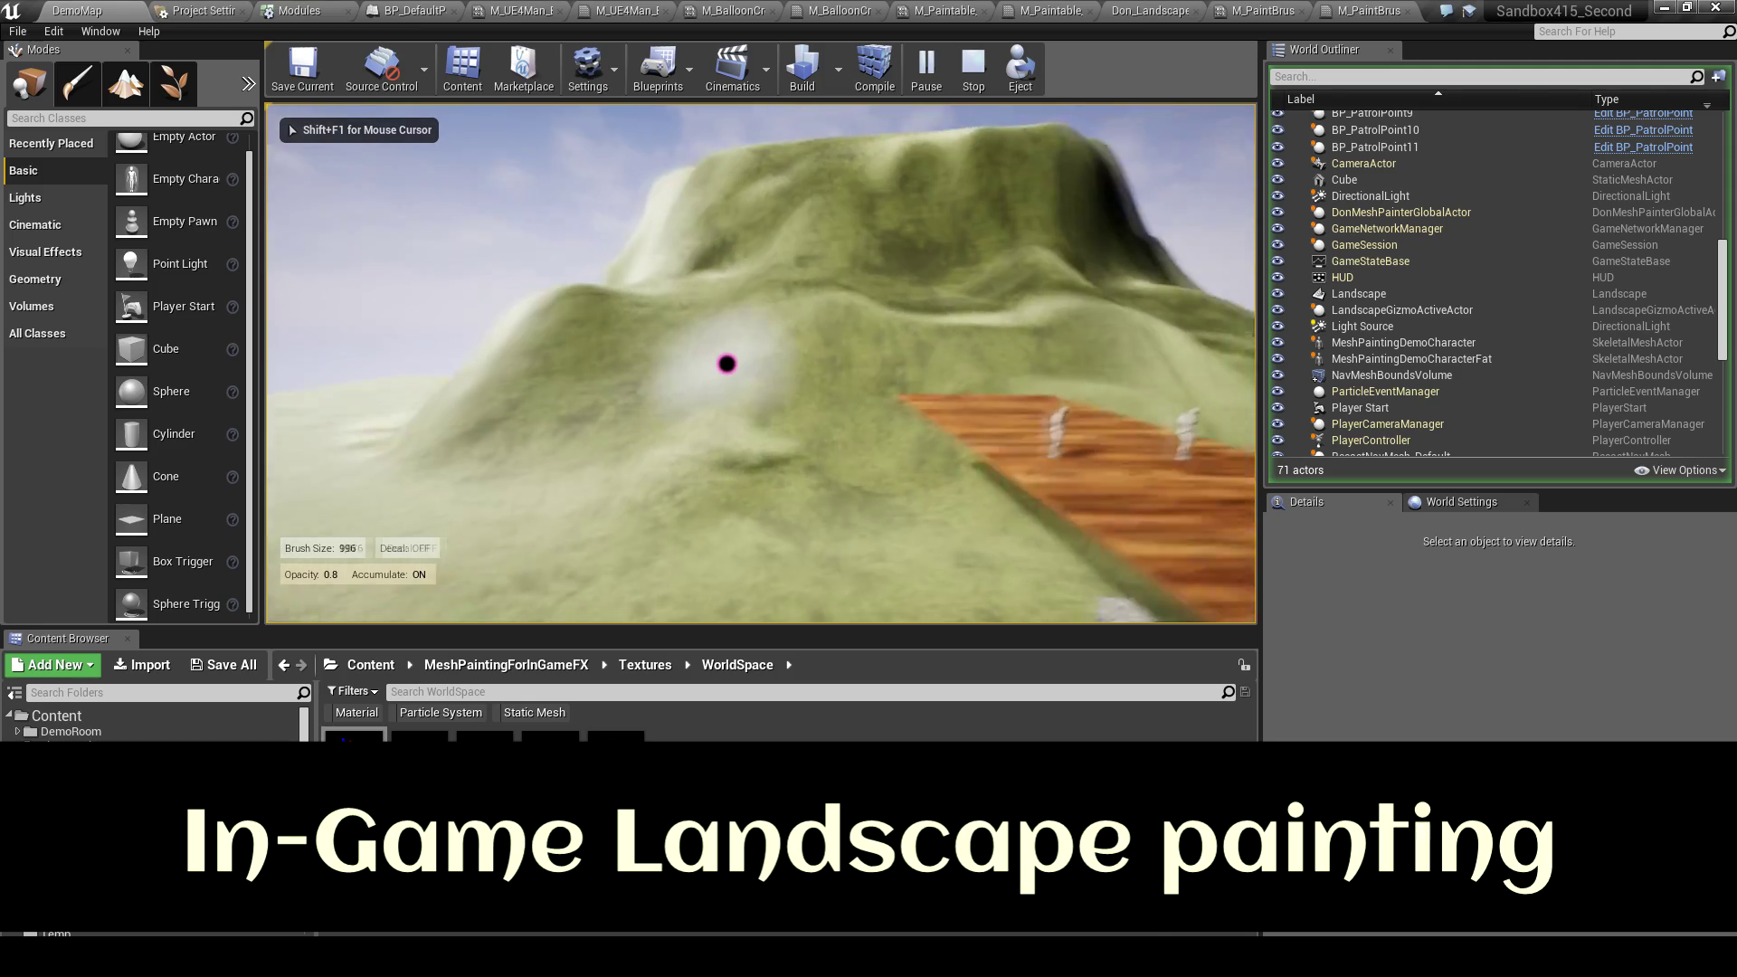
# Paint the landscape hillside in the running level with brush size 996 and opacity 0.8
pyautogui.moveTo(727, 364); pyautogui.dragTo(727, 364)
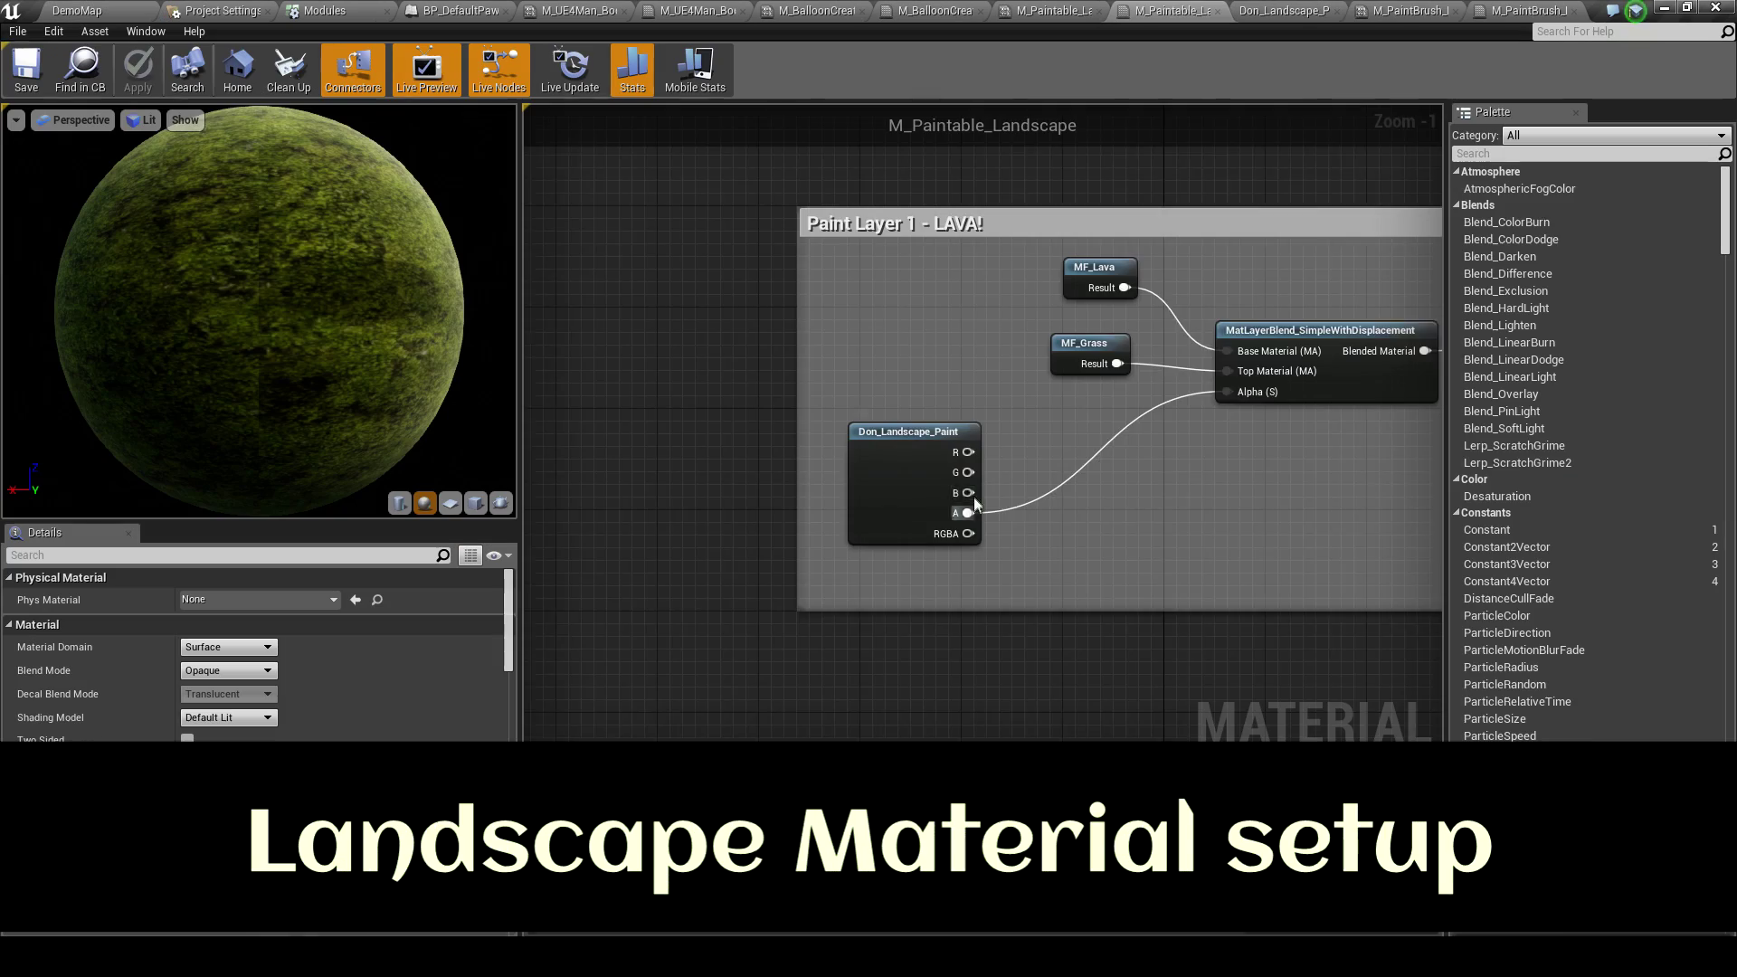
# Examine how Don_Landscape_Paint blends MF_Lava and MF_Grass in the Paint Layer 1 - LAVA! group of M_Paintable_Landscape
pyautogui.scroll(1, 975, 504)
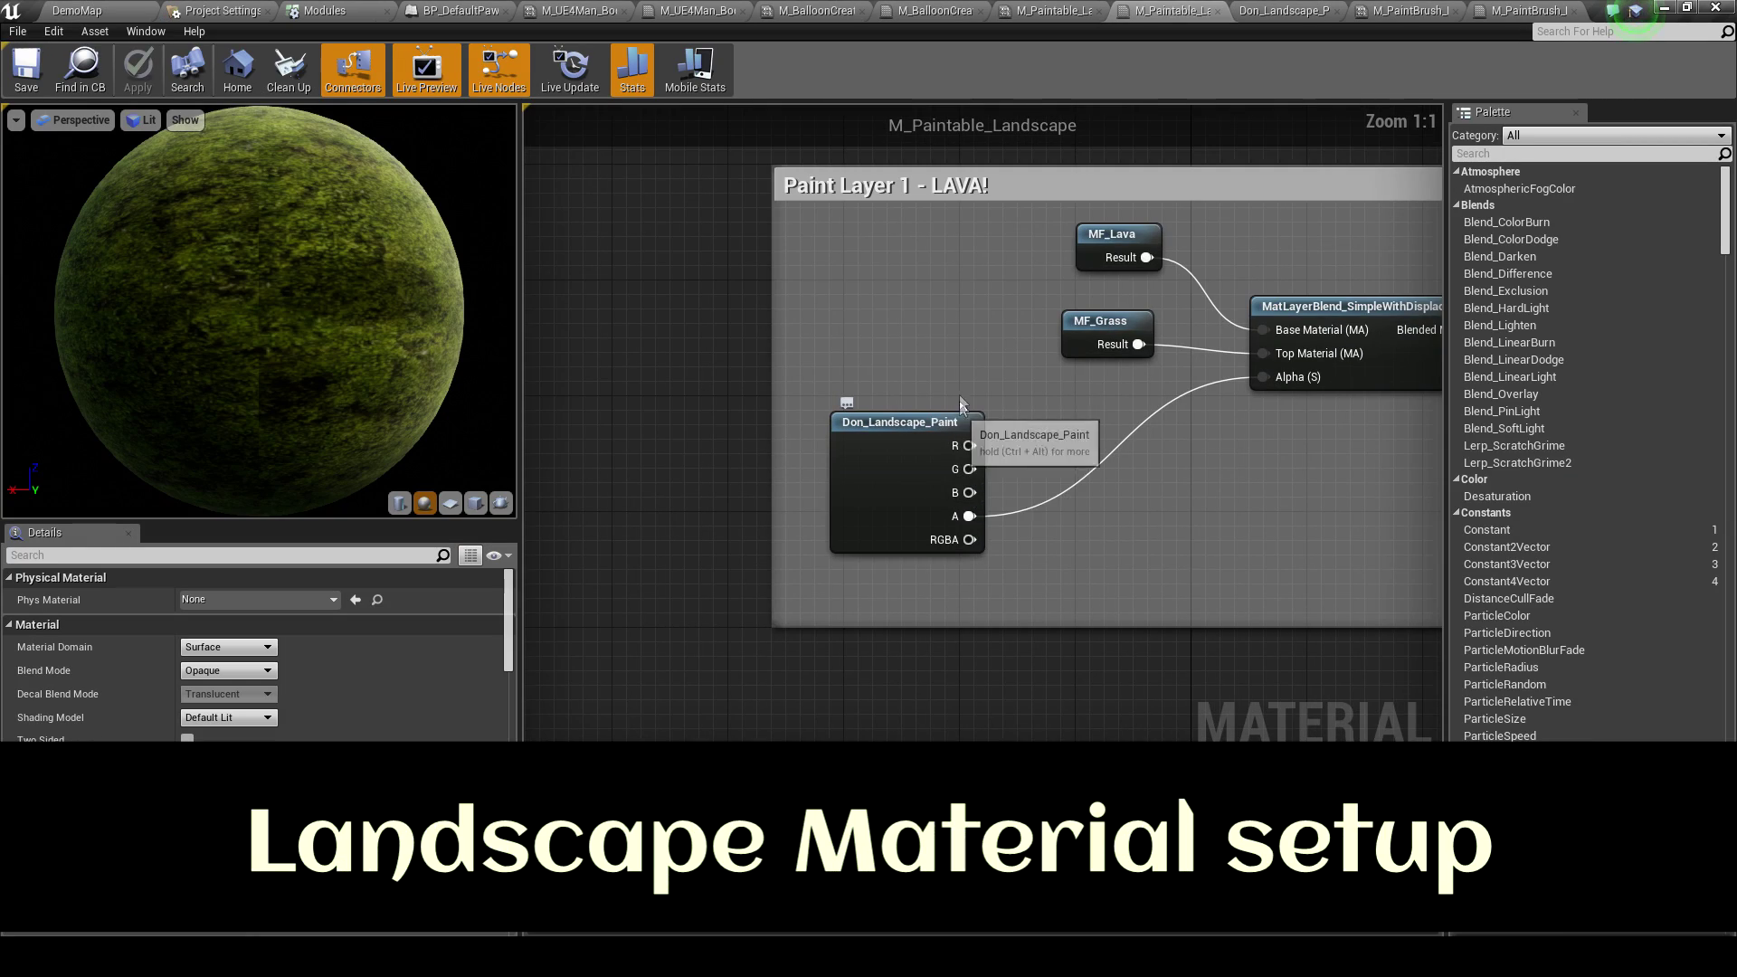
pyautogui.moveTo(1006, 634); pyautogui.dragTo(1006, 635)
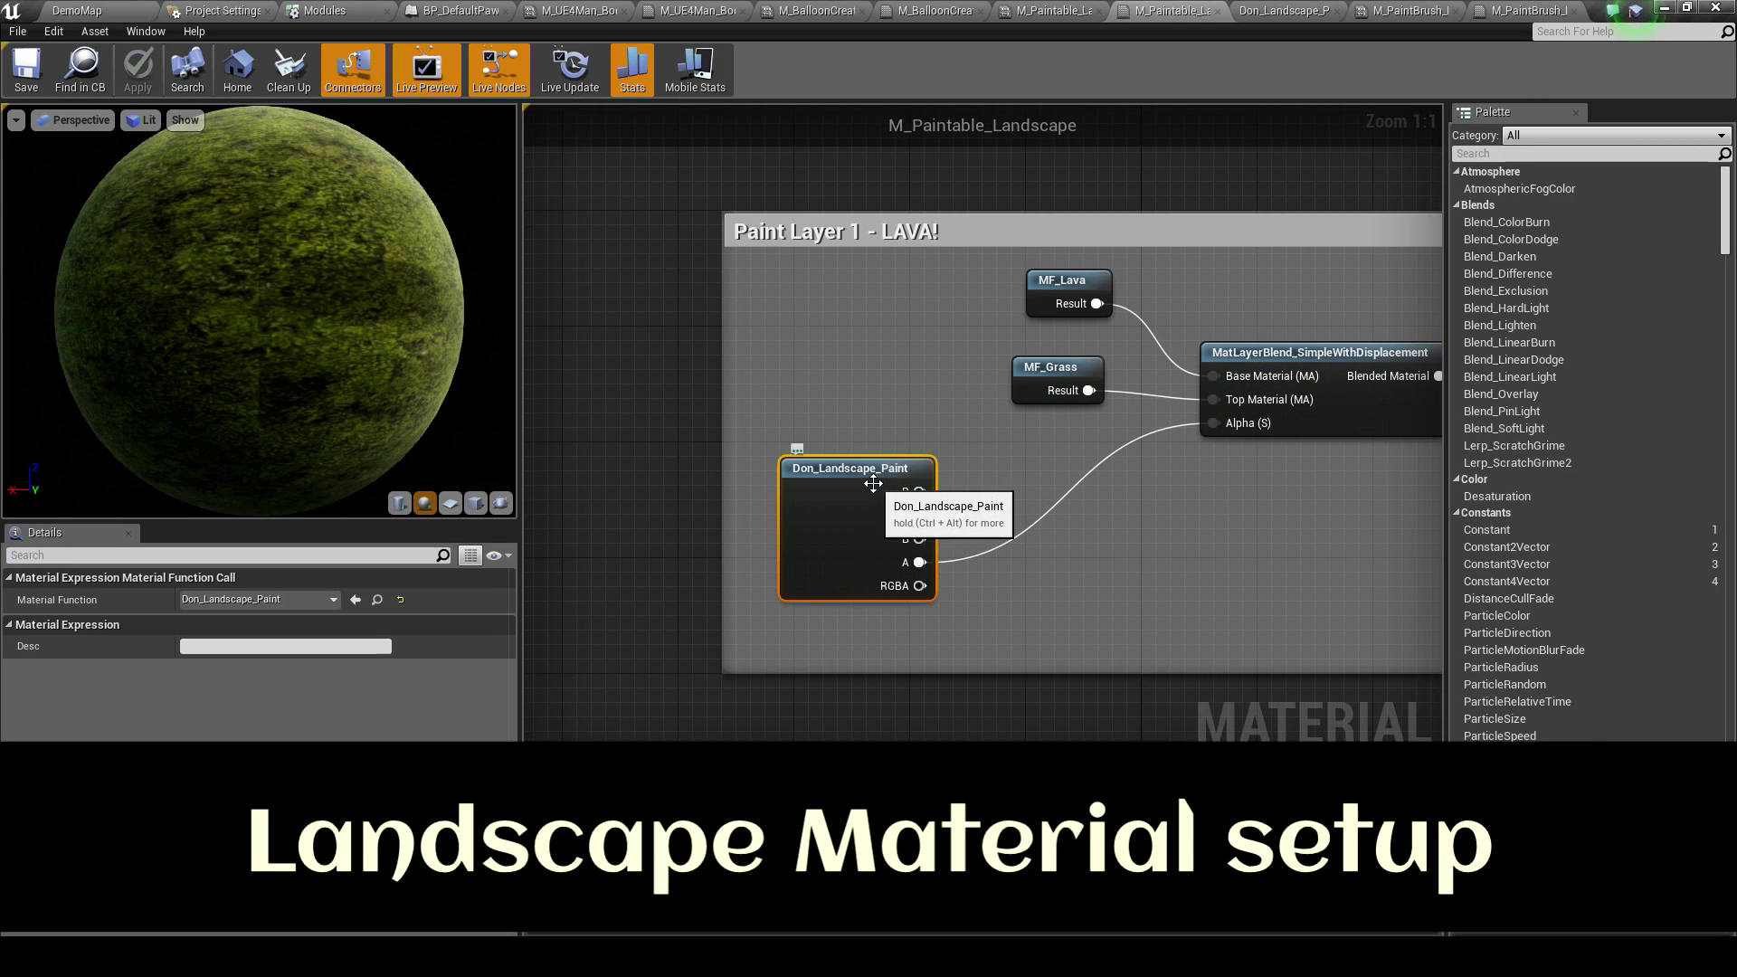
pyautogui.moveTo(926, 433); pyautogui.dragTo(884, 420, button='right')
pyautogui.click(883, 418)
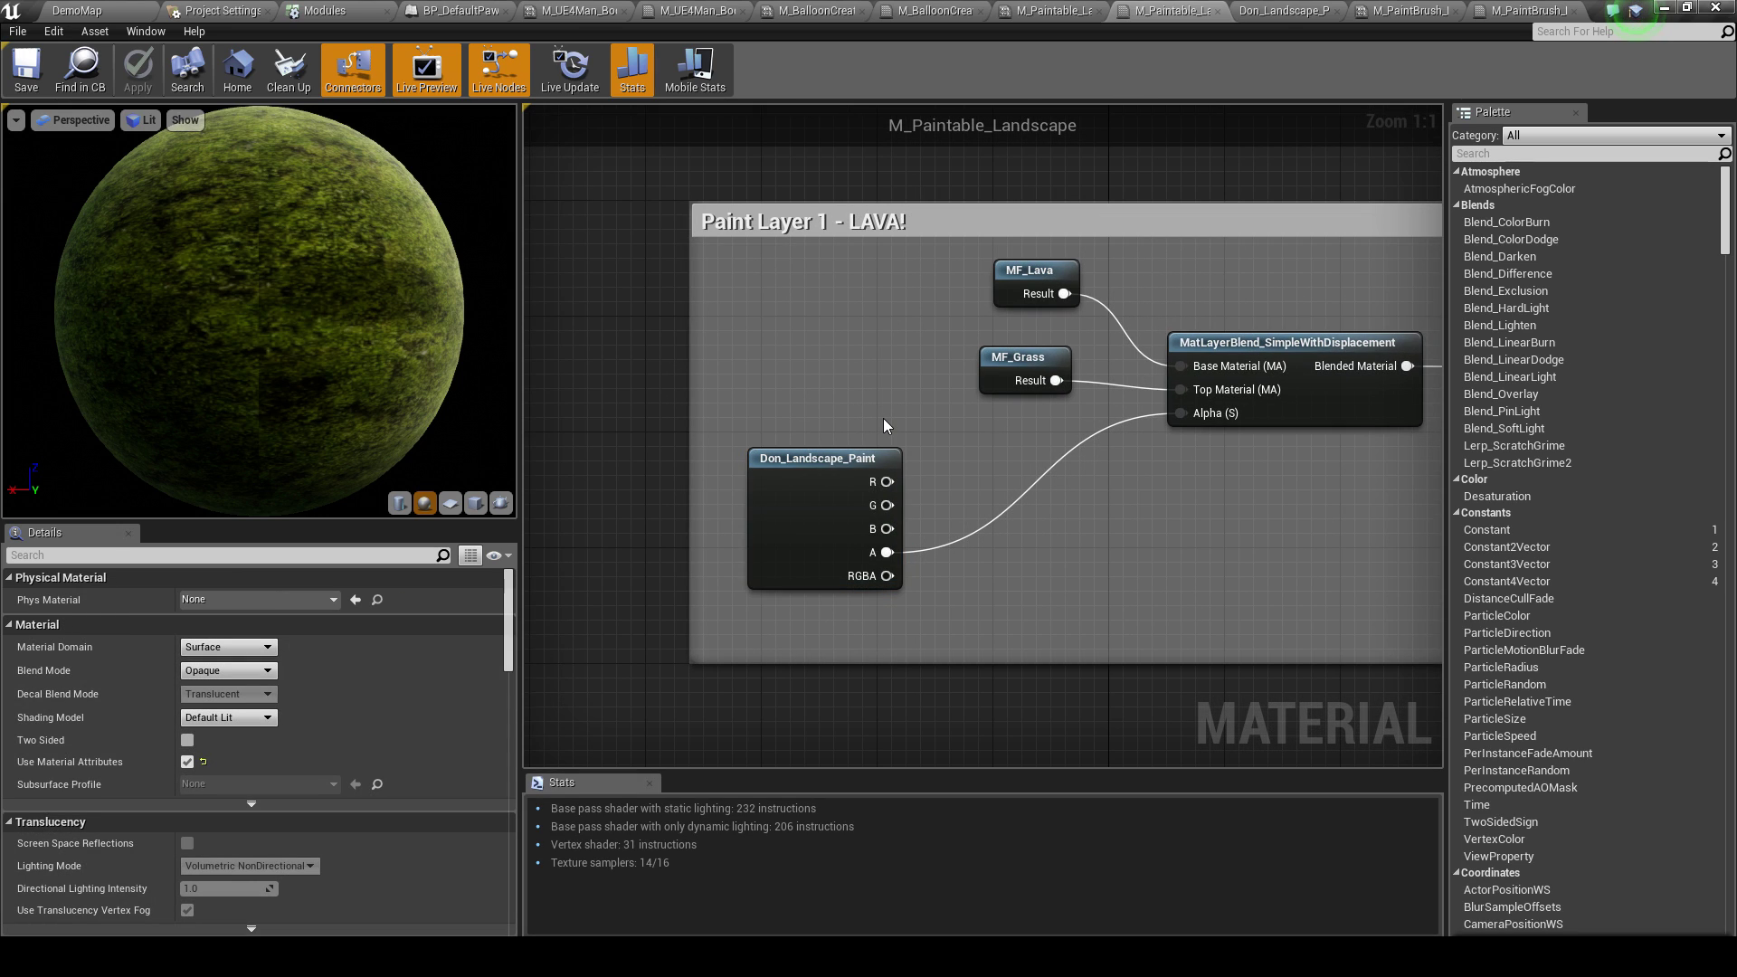
pyautogui.moveTo(944, 549); pyautogui.dragTo(849, 486, button='right')
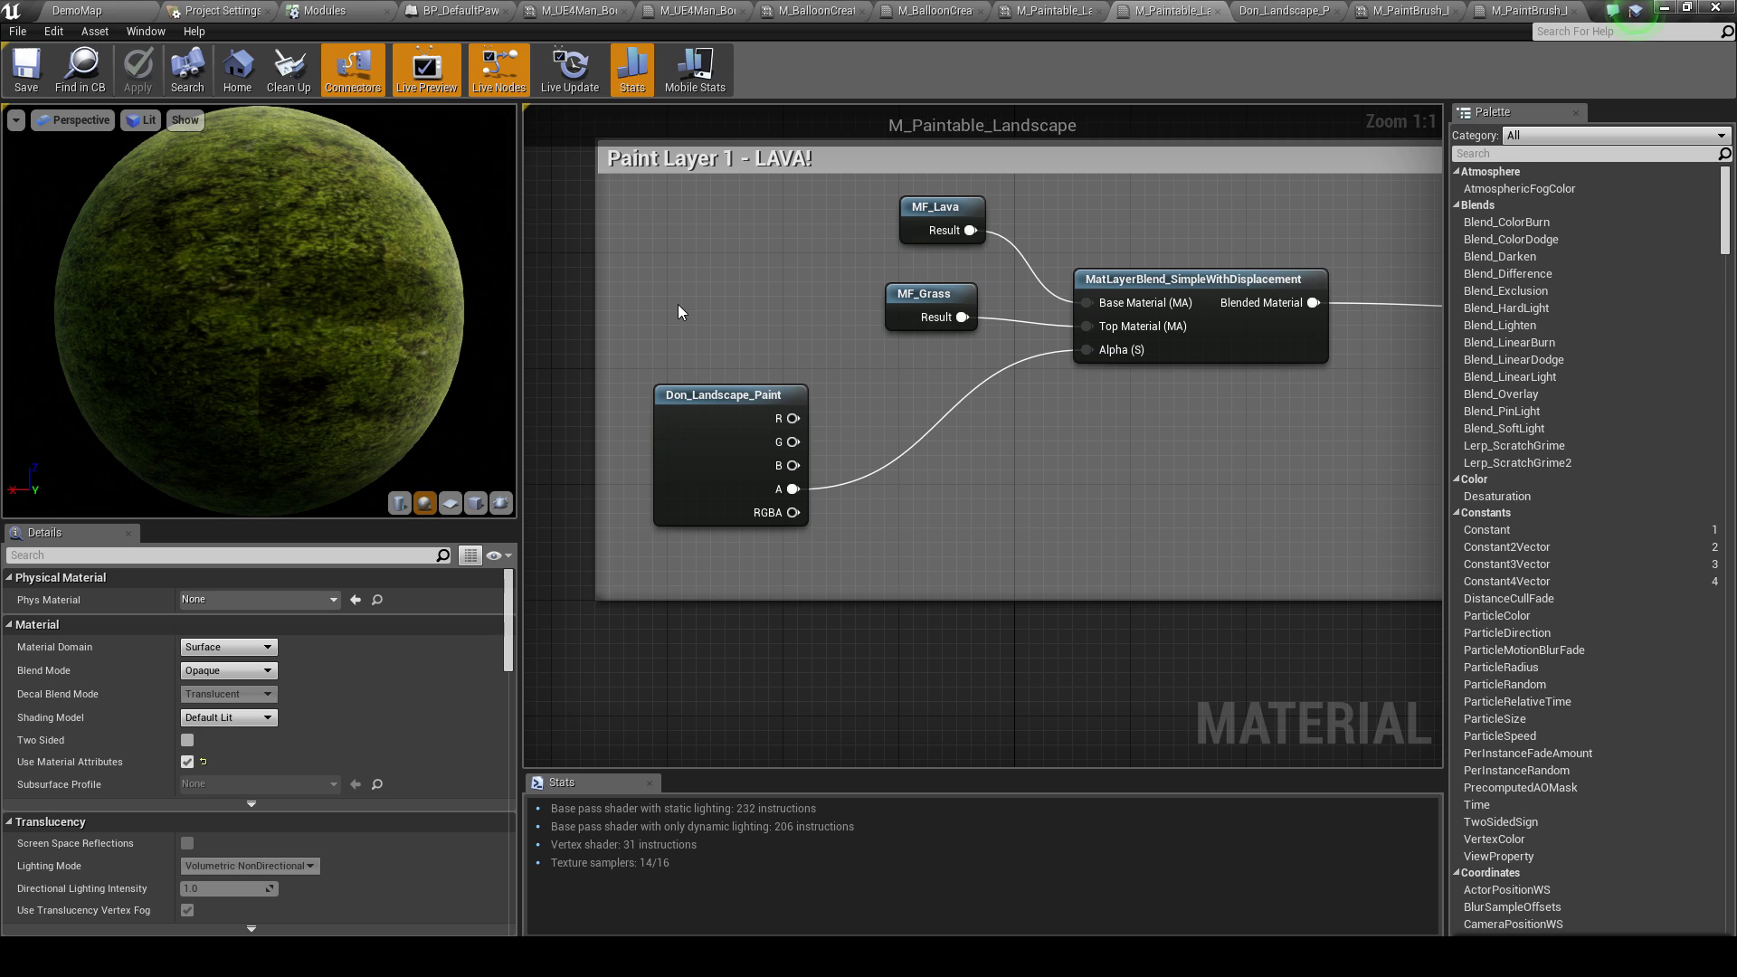
pyautogui.moveTo(676, 308); pyautogui.dragTo(942, 581)
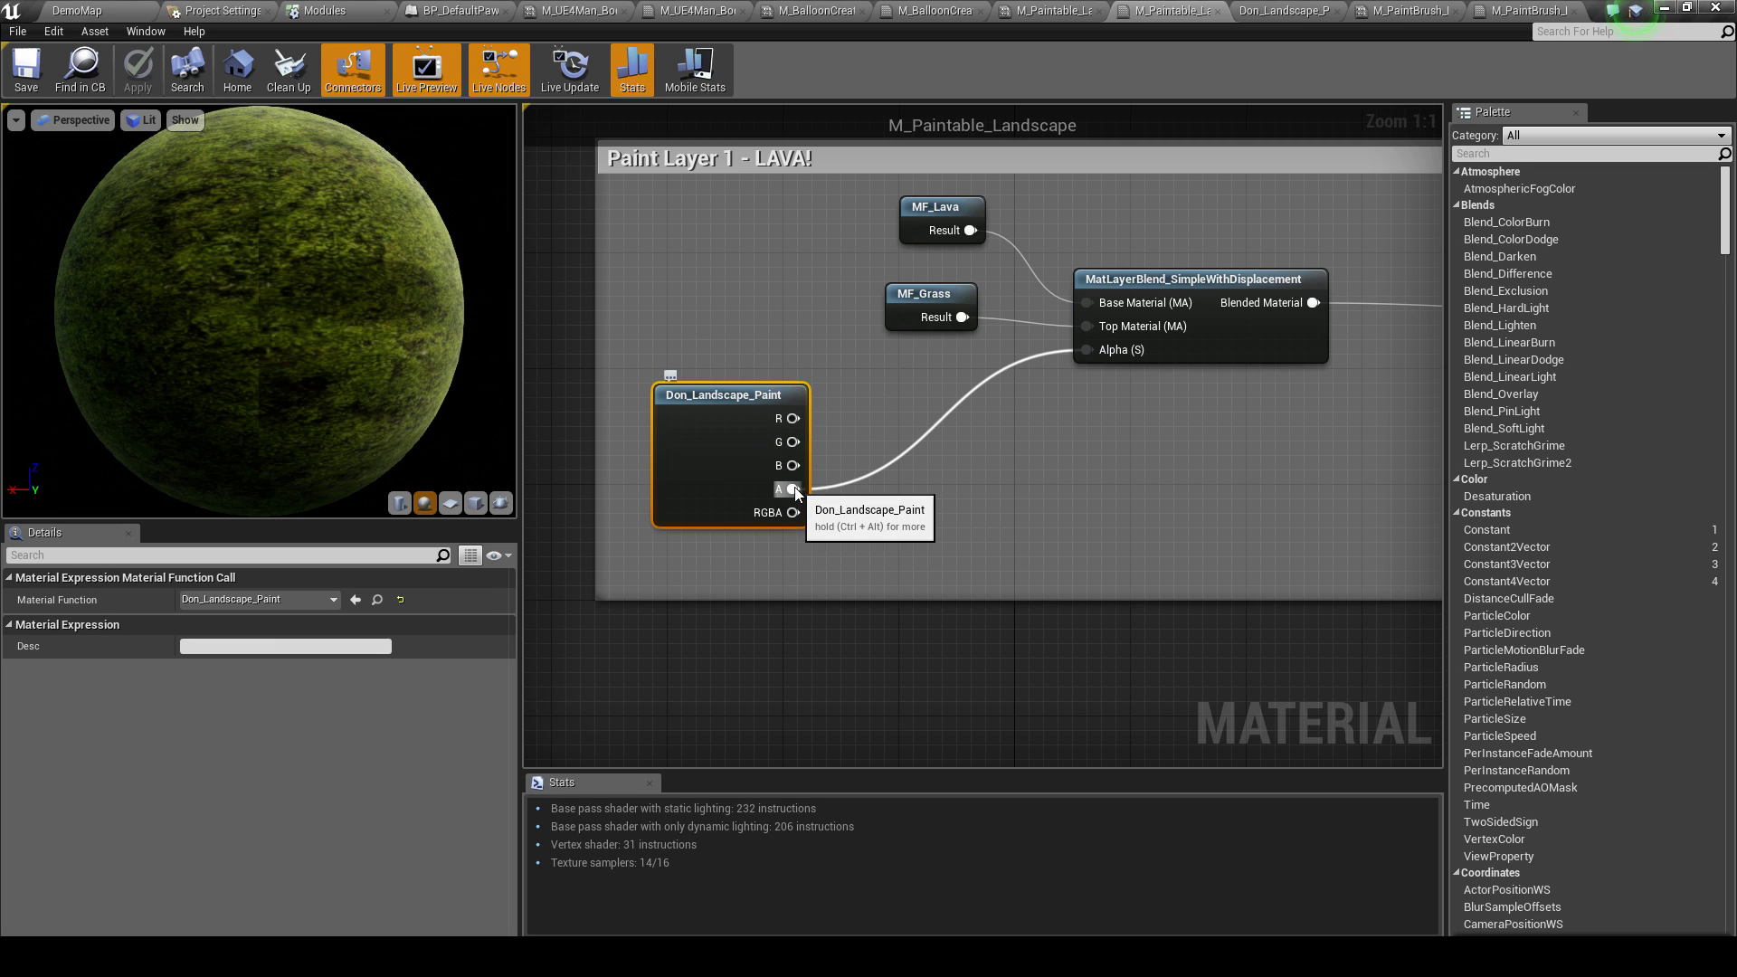
pyautogui.moveTo(938, 240); pyautogui.dragTo(843, 295, button='right')
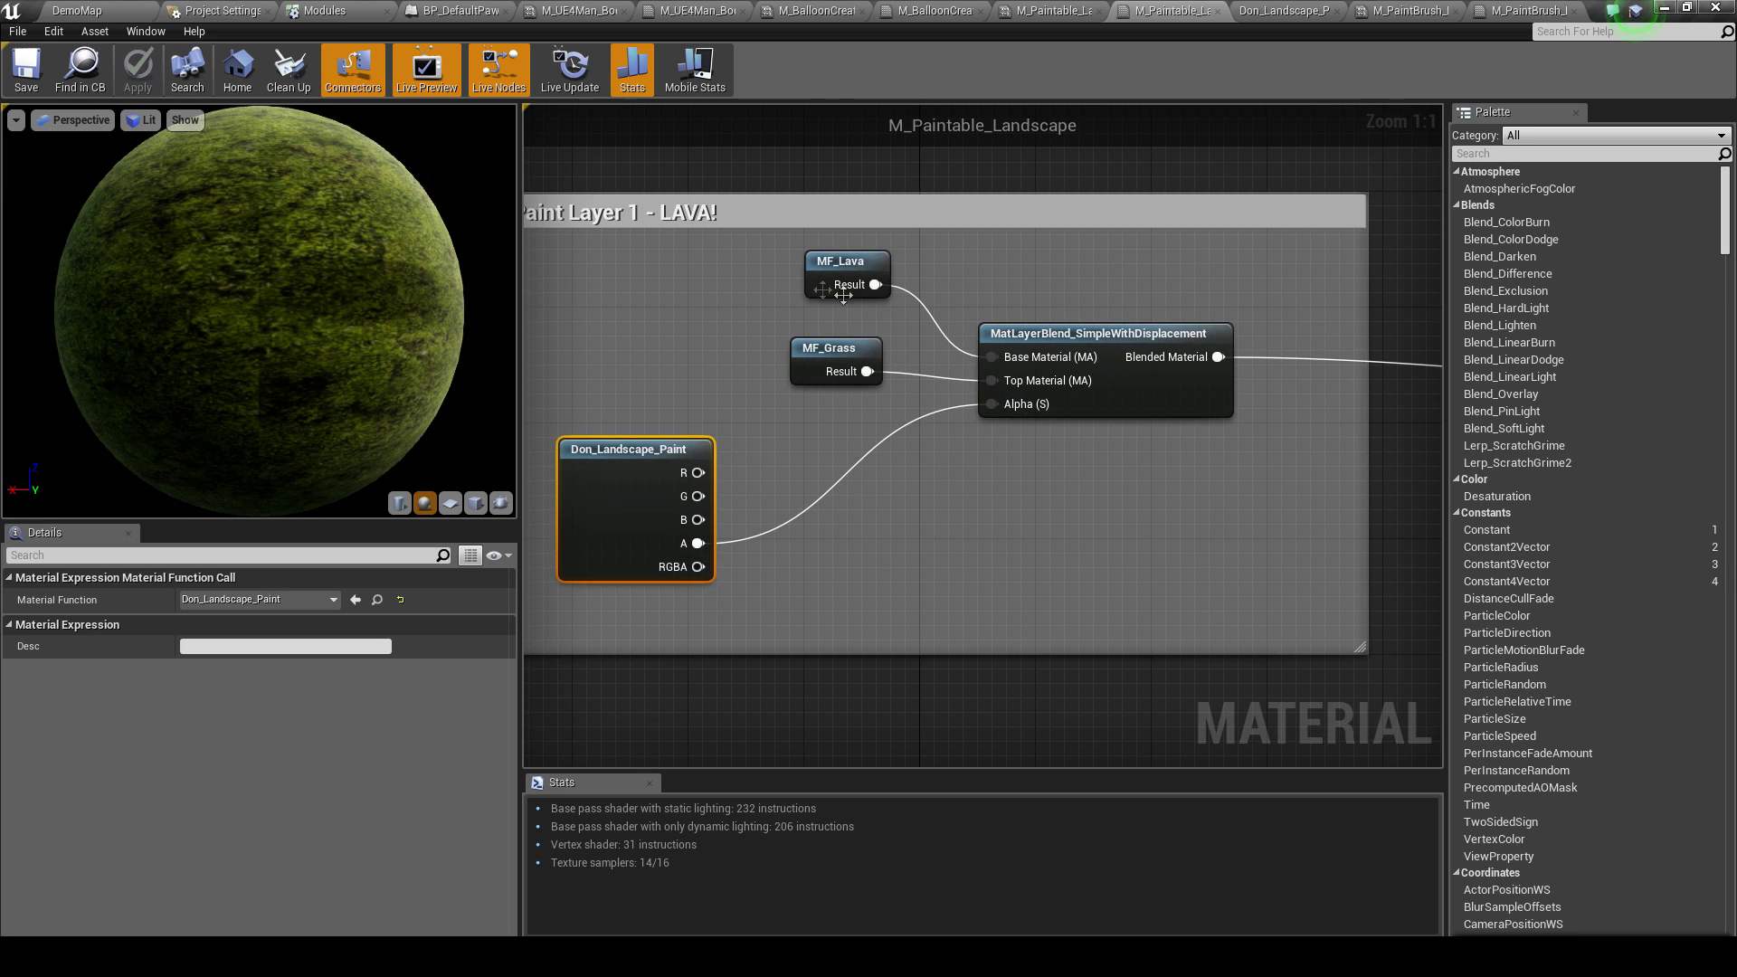
pyautogui.click(1111, 273)
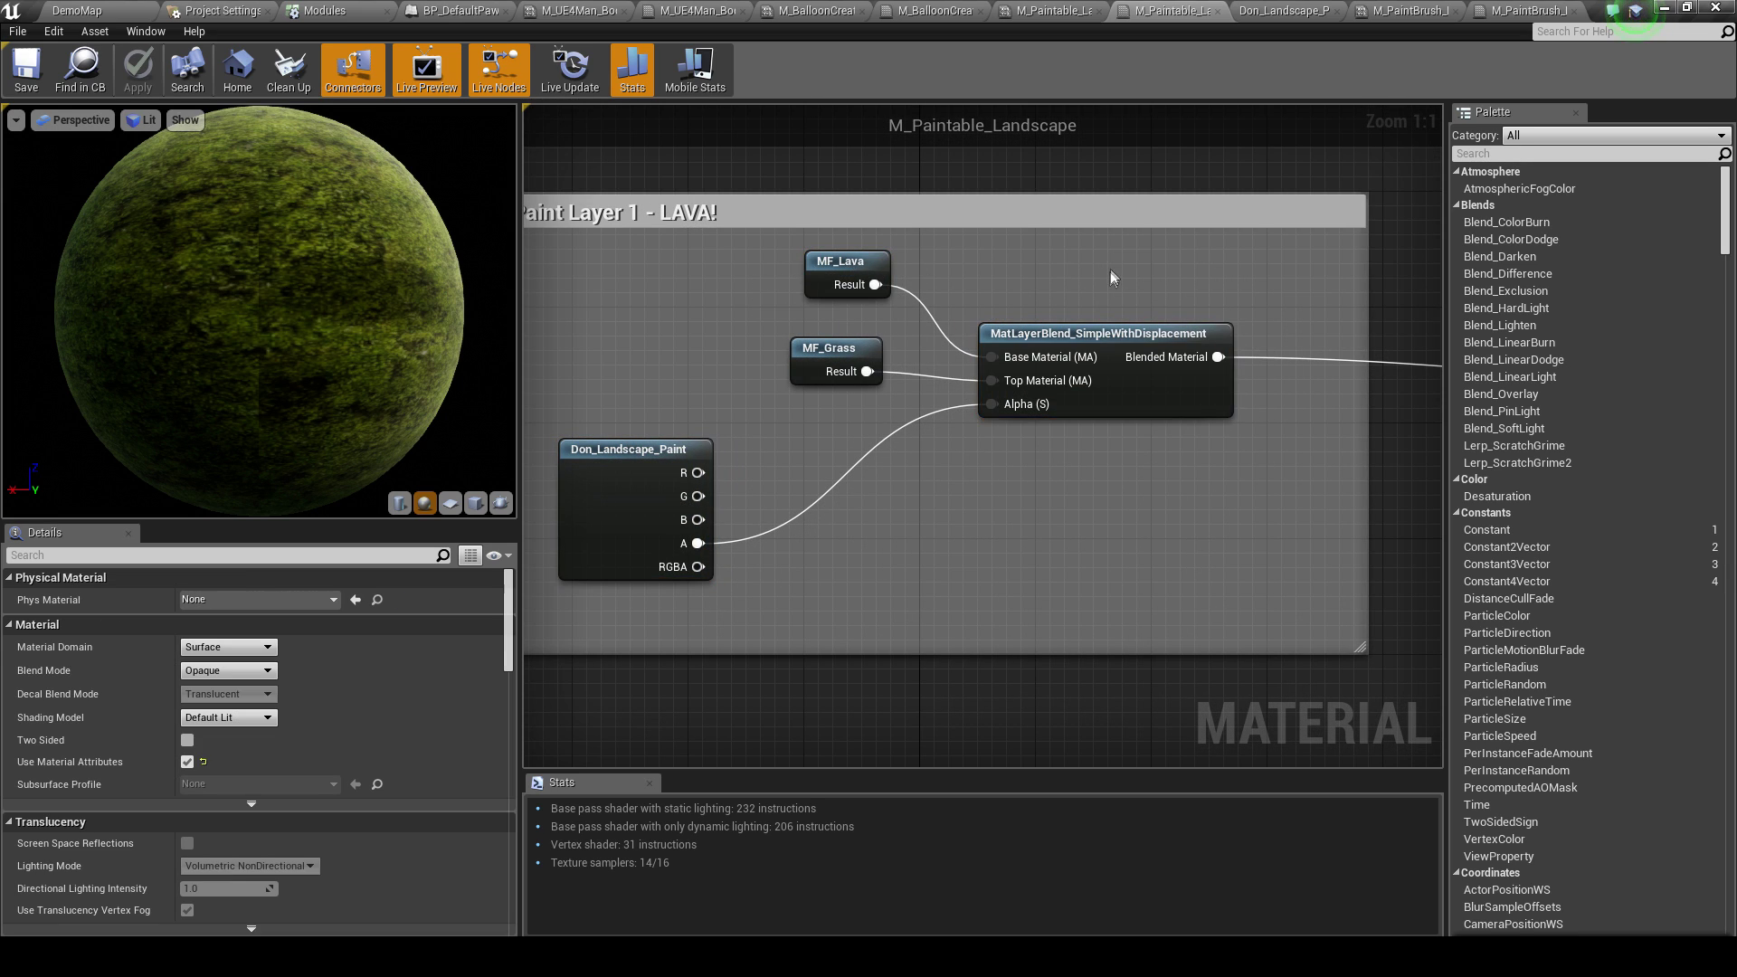
# Follow the blended material output from the lava group to the Paint Layer 2 - Water group
pyautogui.moveTo(1104, 267); pyautogui.dragTo(628, 323, button='right')
pyautogui.moveTo(1214, 438); pyautogui.dragTo(1058, 437, button='right')
pyautogui.moveTo(956, 459); pyautogui.dragTo(1054, 437, button='right')
pyautogui.scroll(-6, 895, 506)
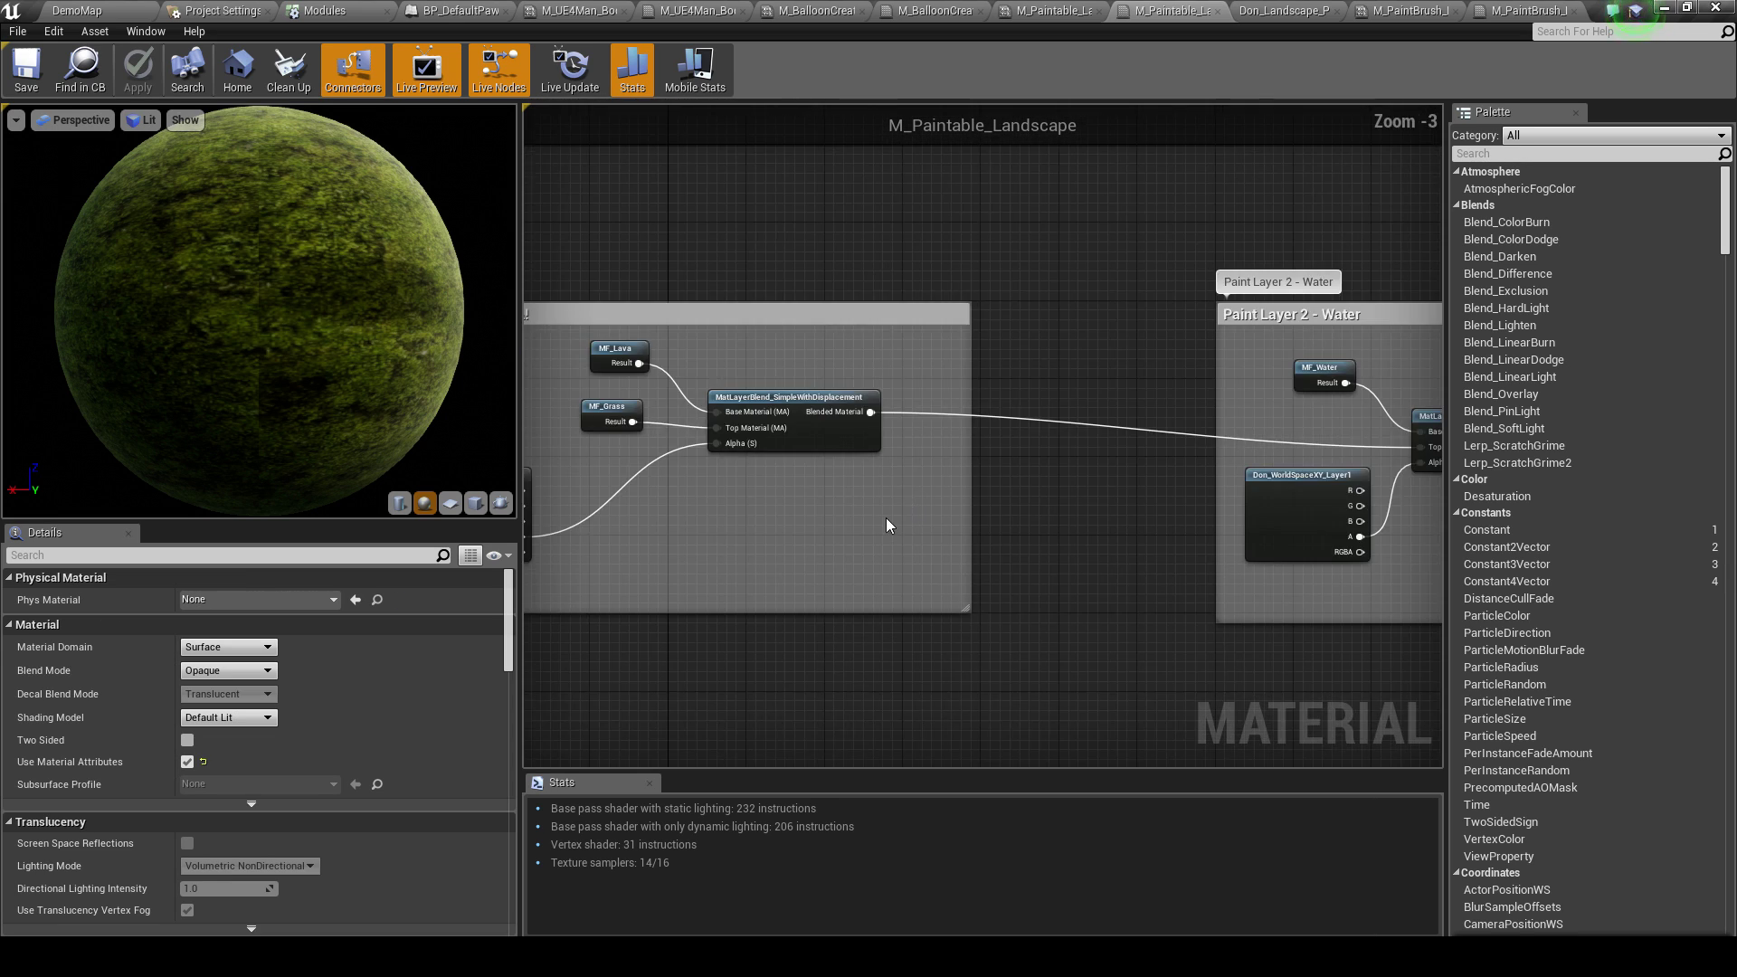
pyautogui.scroll(7, 919, 470)
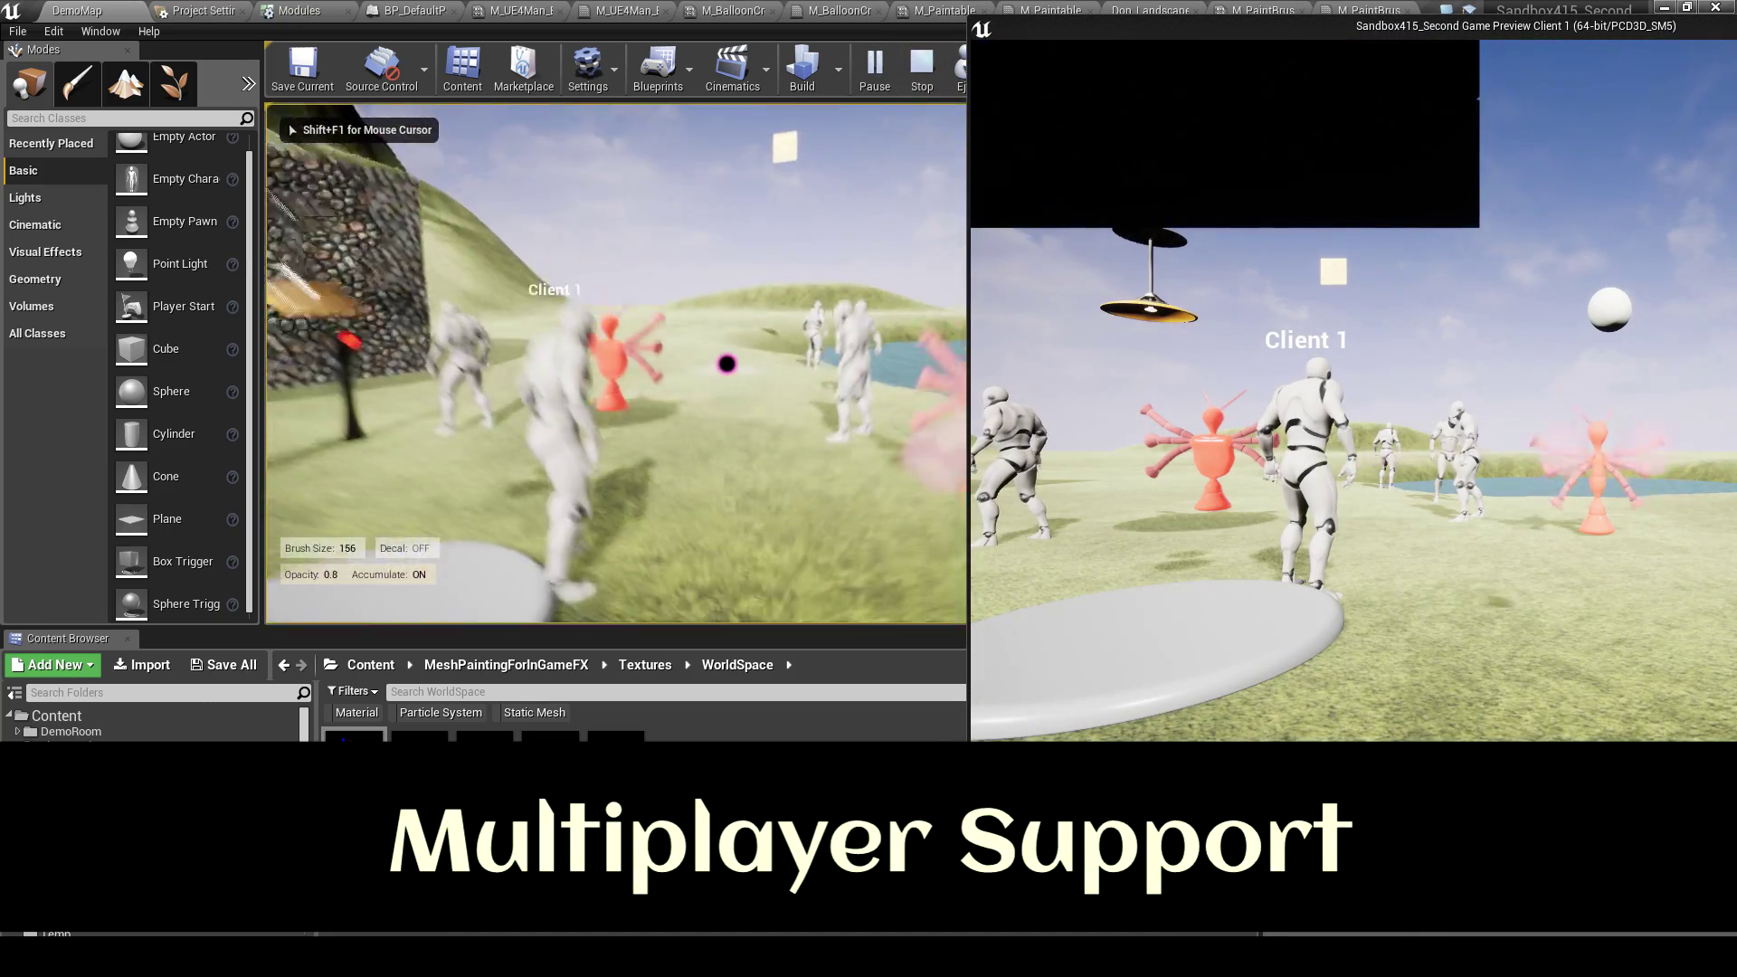
# Paint lava on the grass around the white disc from the server view with brush size 96
pyautogui.press('d')
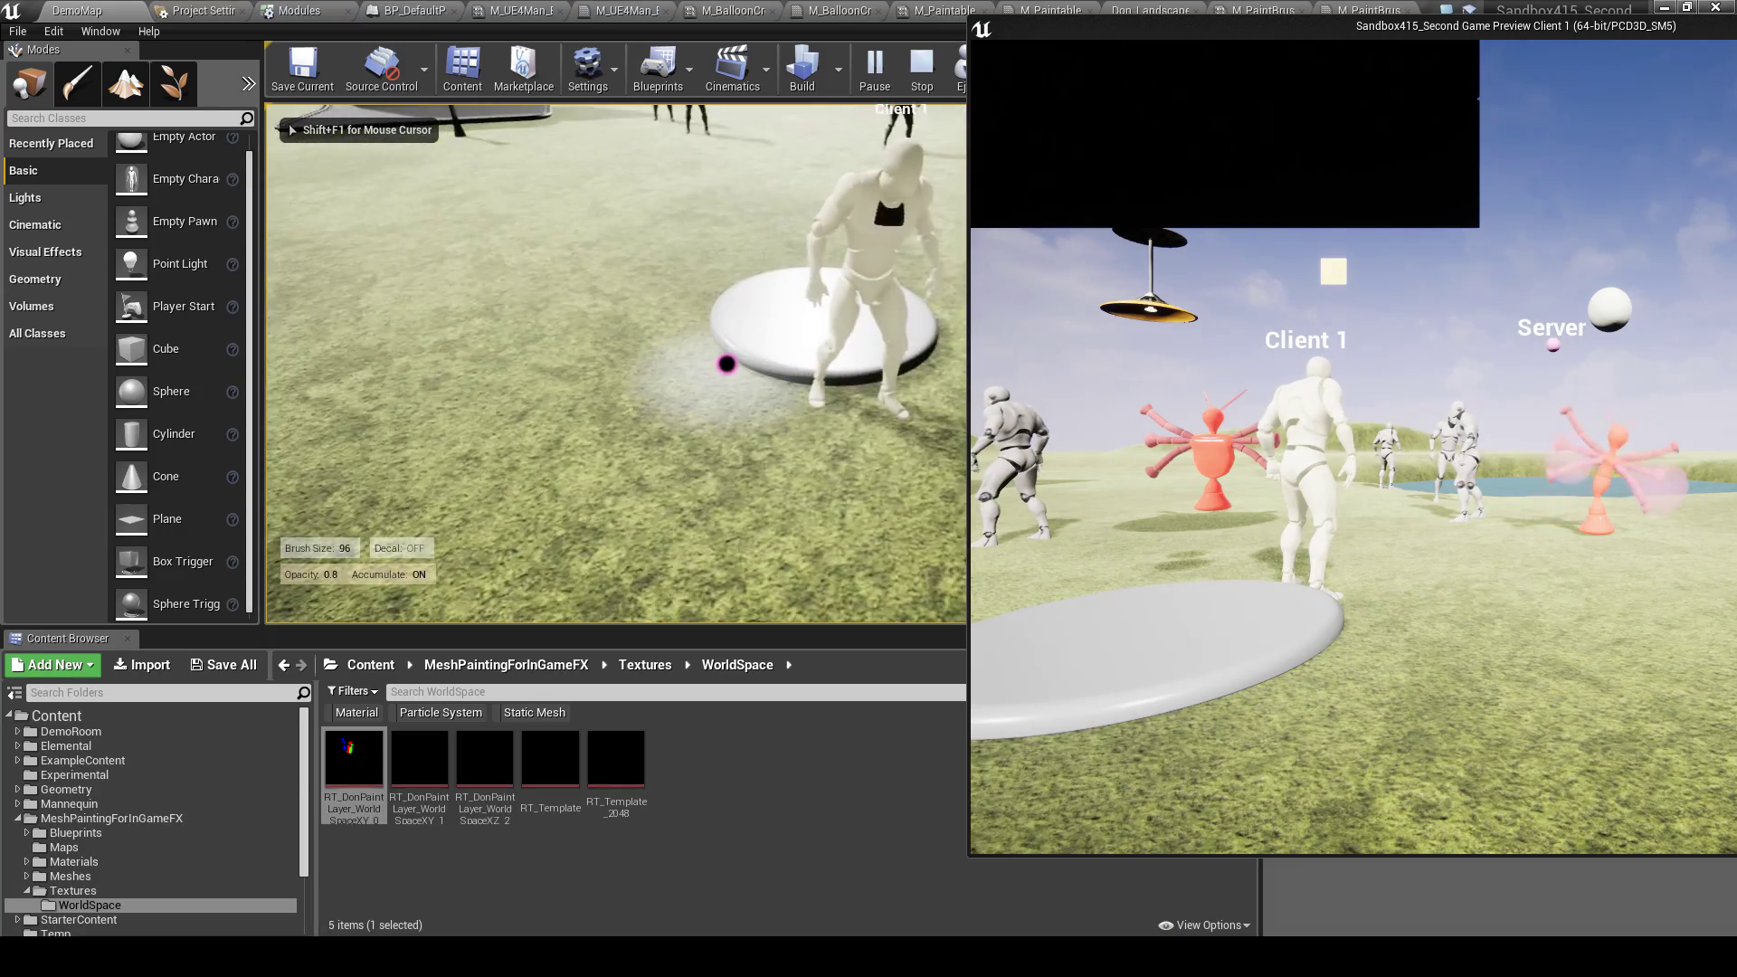
pyautogui.press('d')
pyautogui.moveTo(726, 364); pyautogui.dragTo(727, 364)
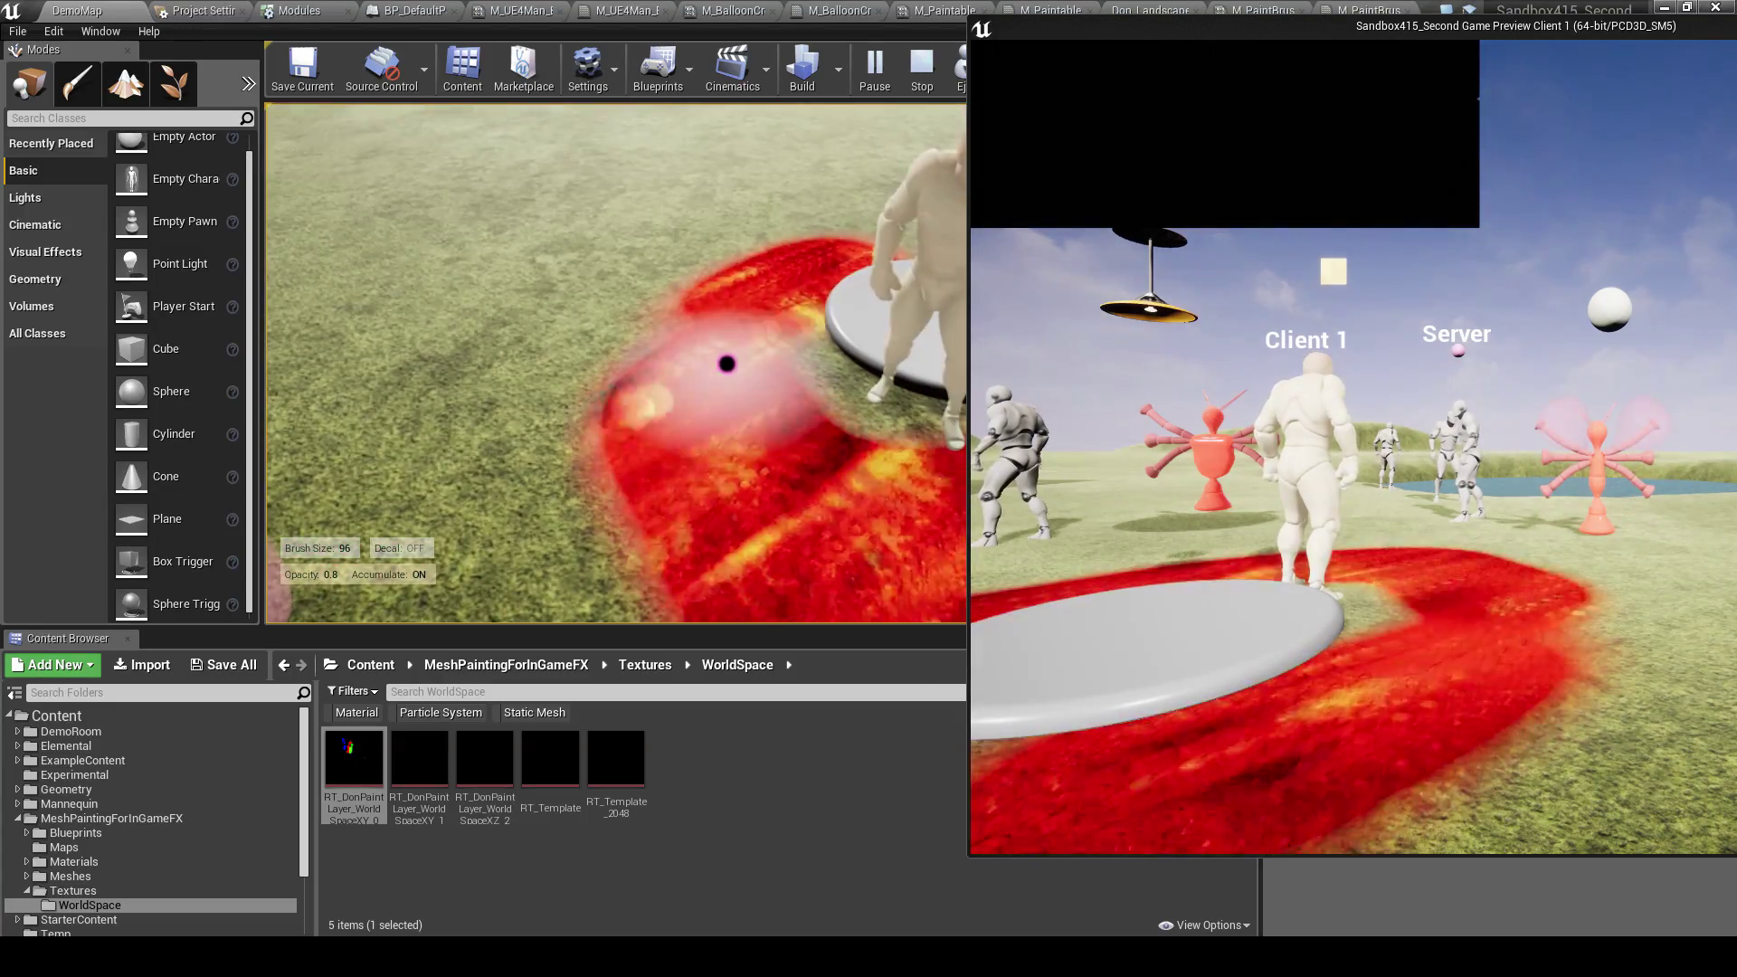
# Switch to the Client 1 game window and walk its character off the disc into the lava
pyautogui.hotkey('alt', 'Tab')
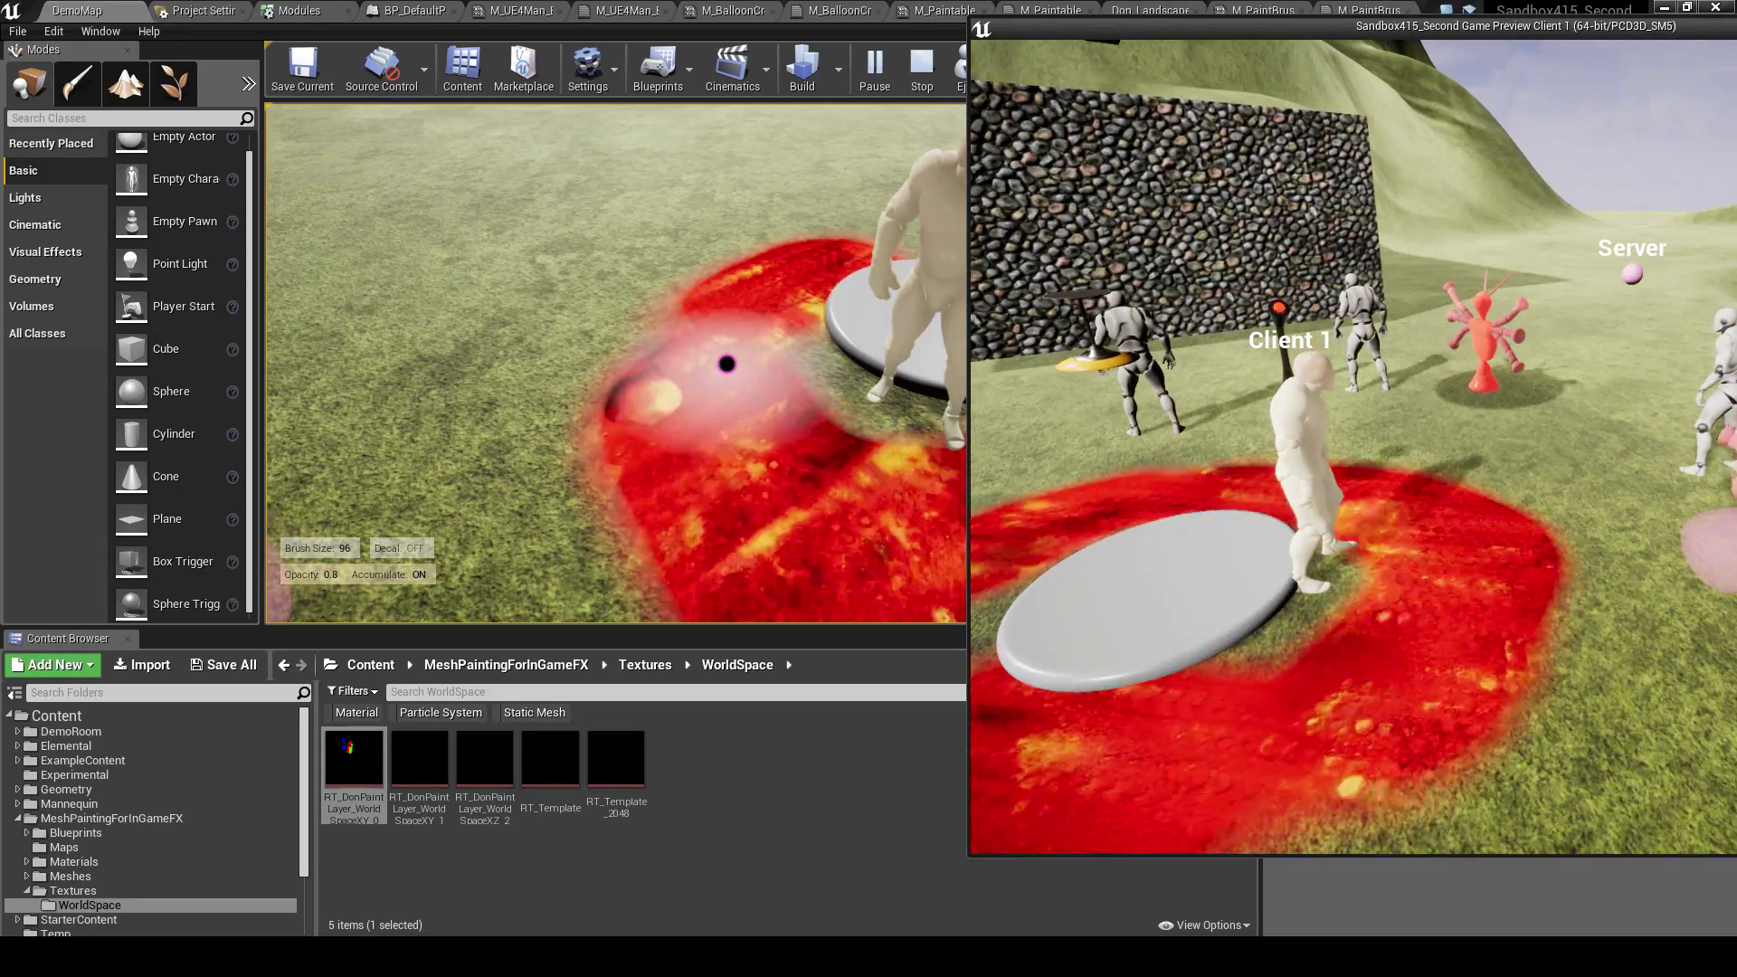
pyautogui.press('s')
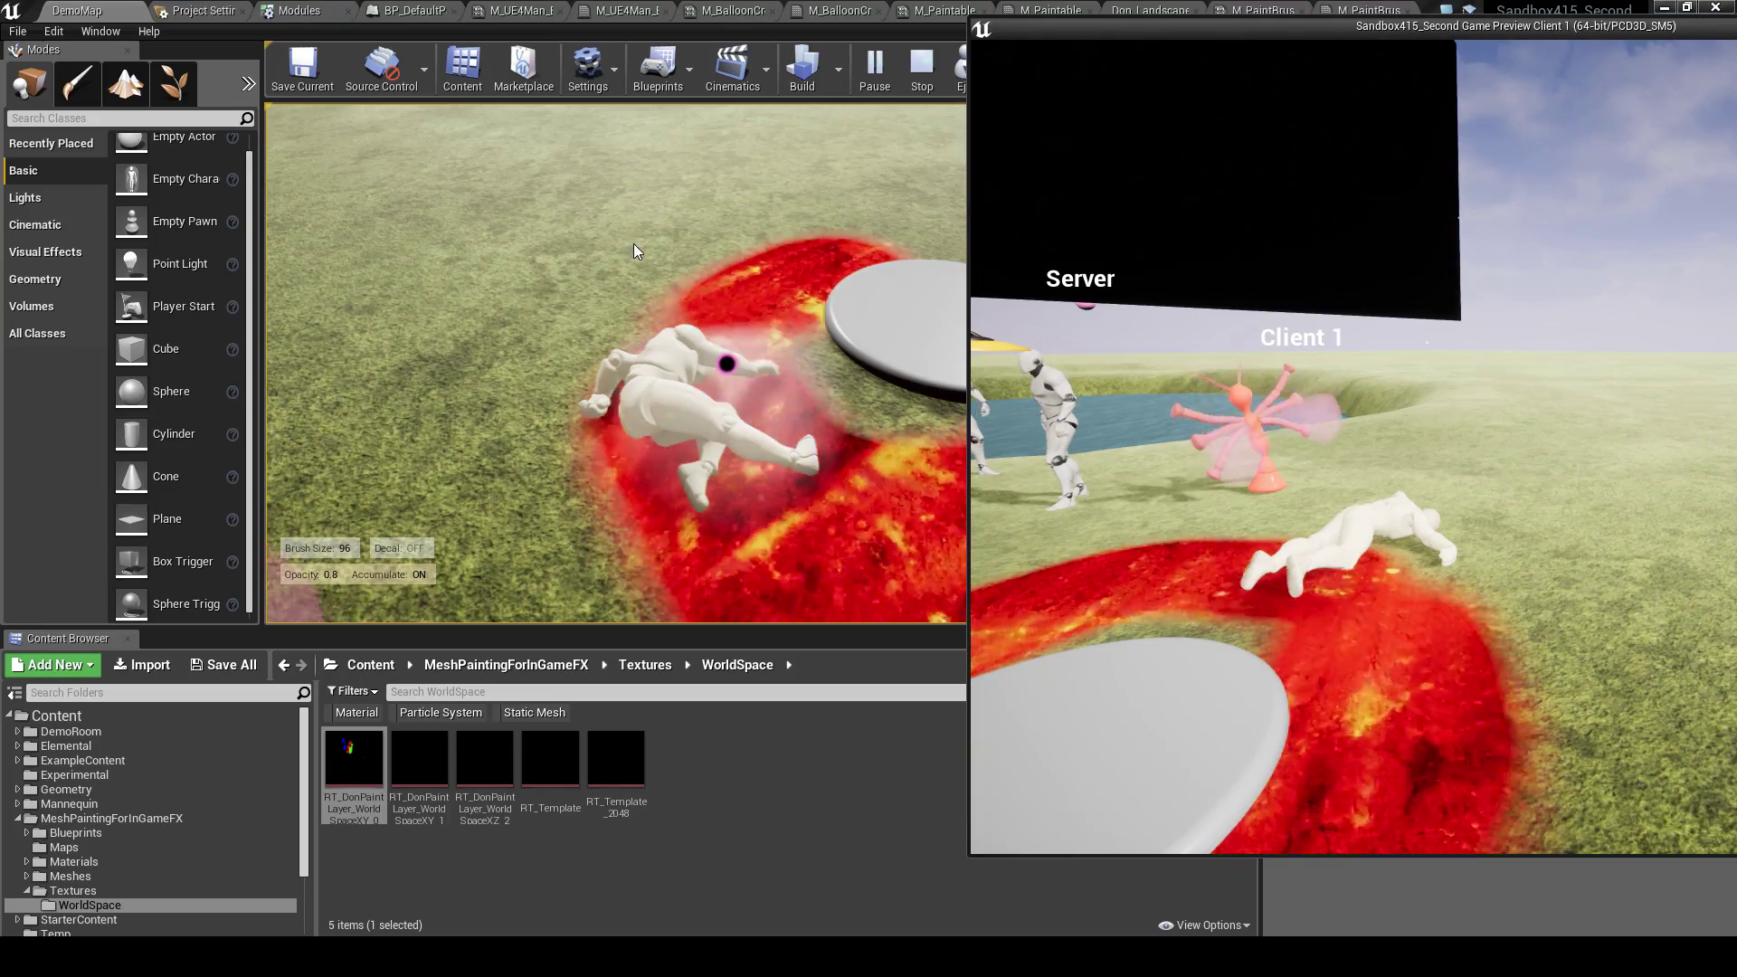
# Return to the server view, paint the fallen client character with brush size 96, and enlarge the brush
pyautogui.click(636, 252)
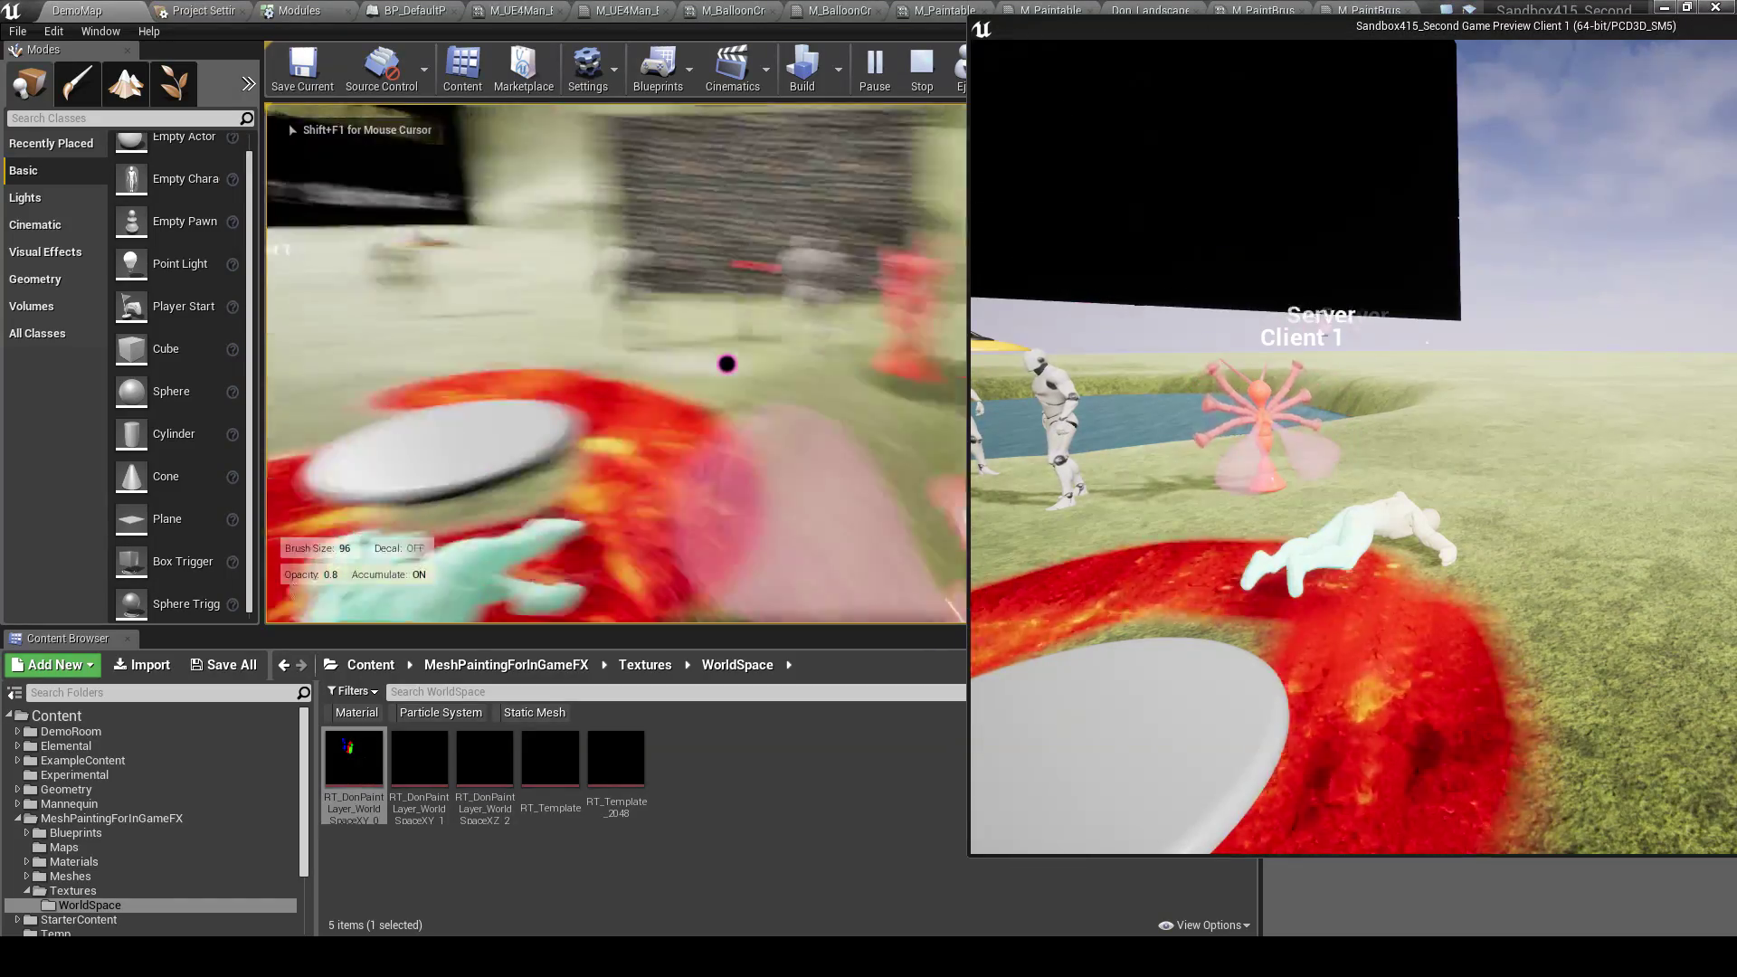
pyautogui.press('s')
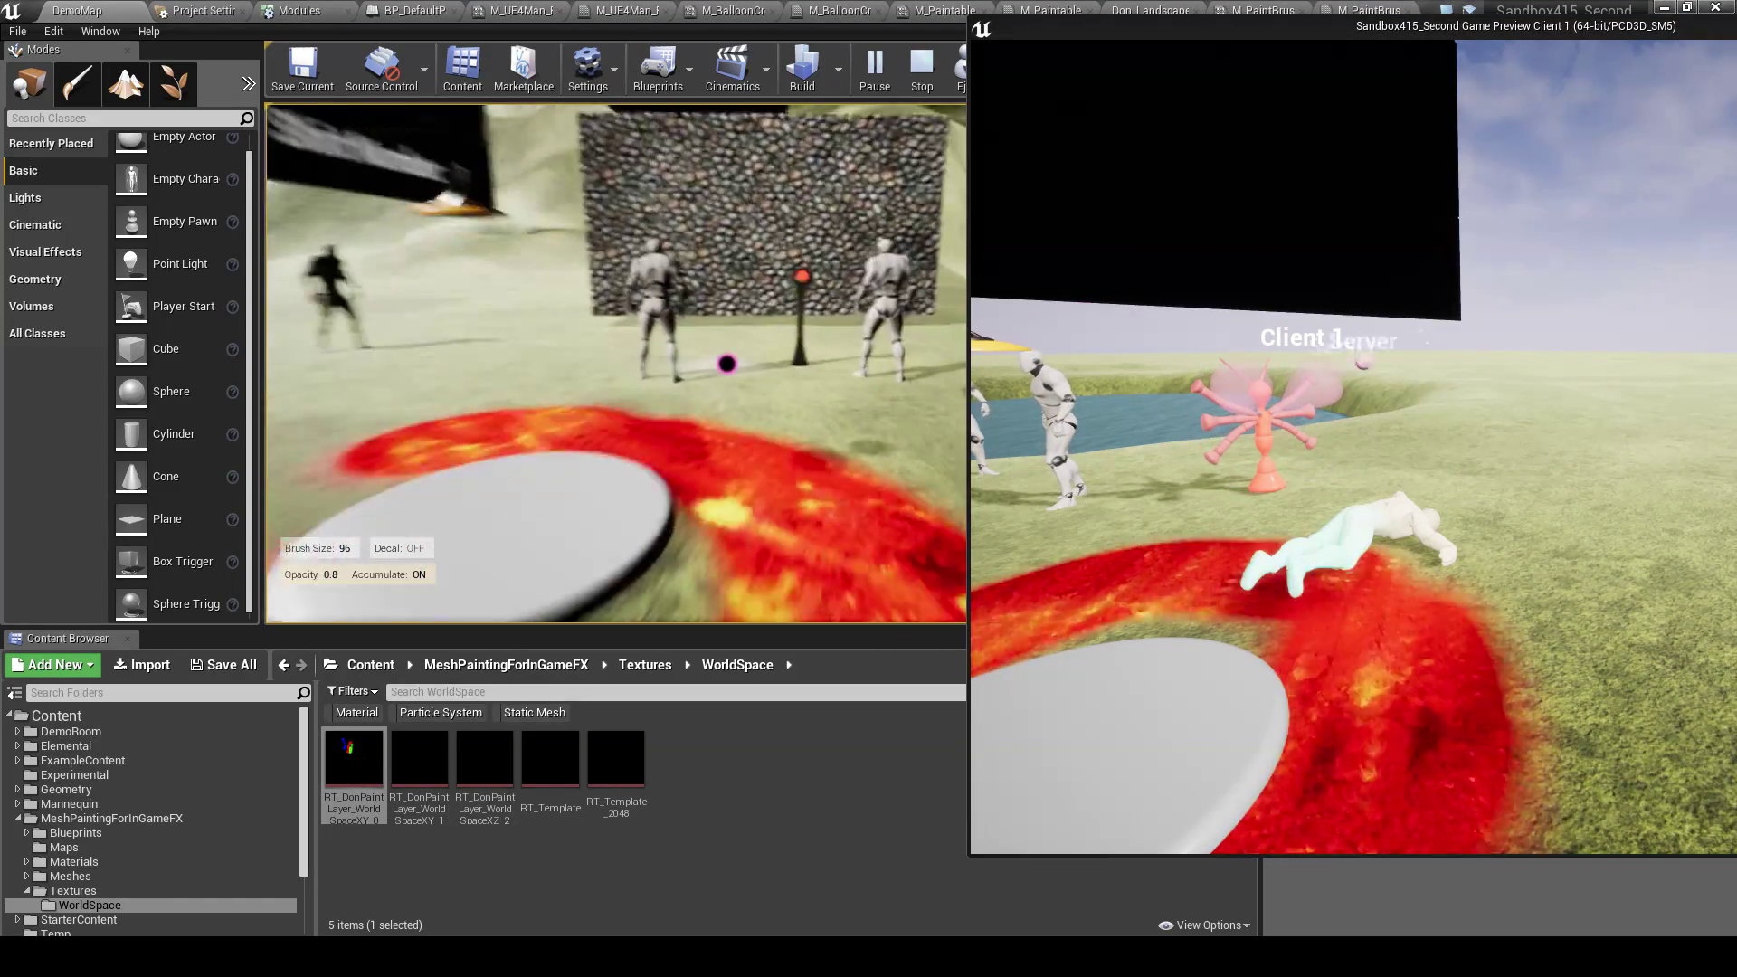
pyautogui.scroll(7, 726, 363)
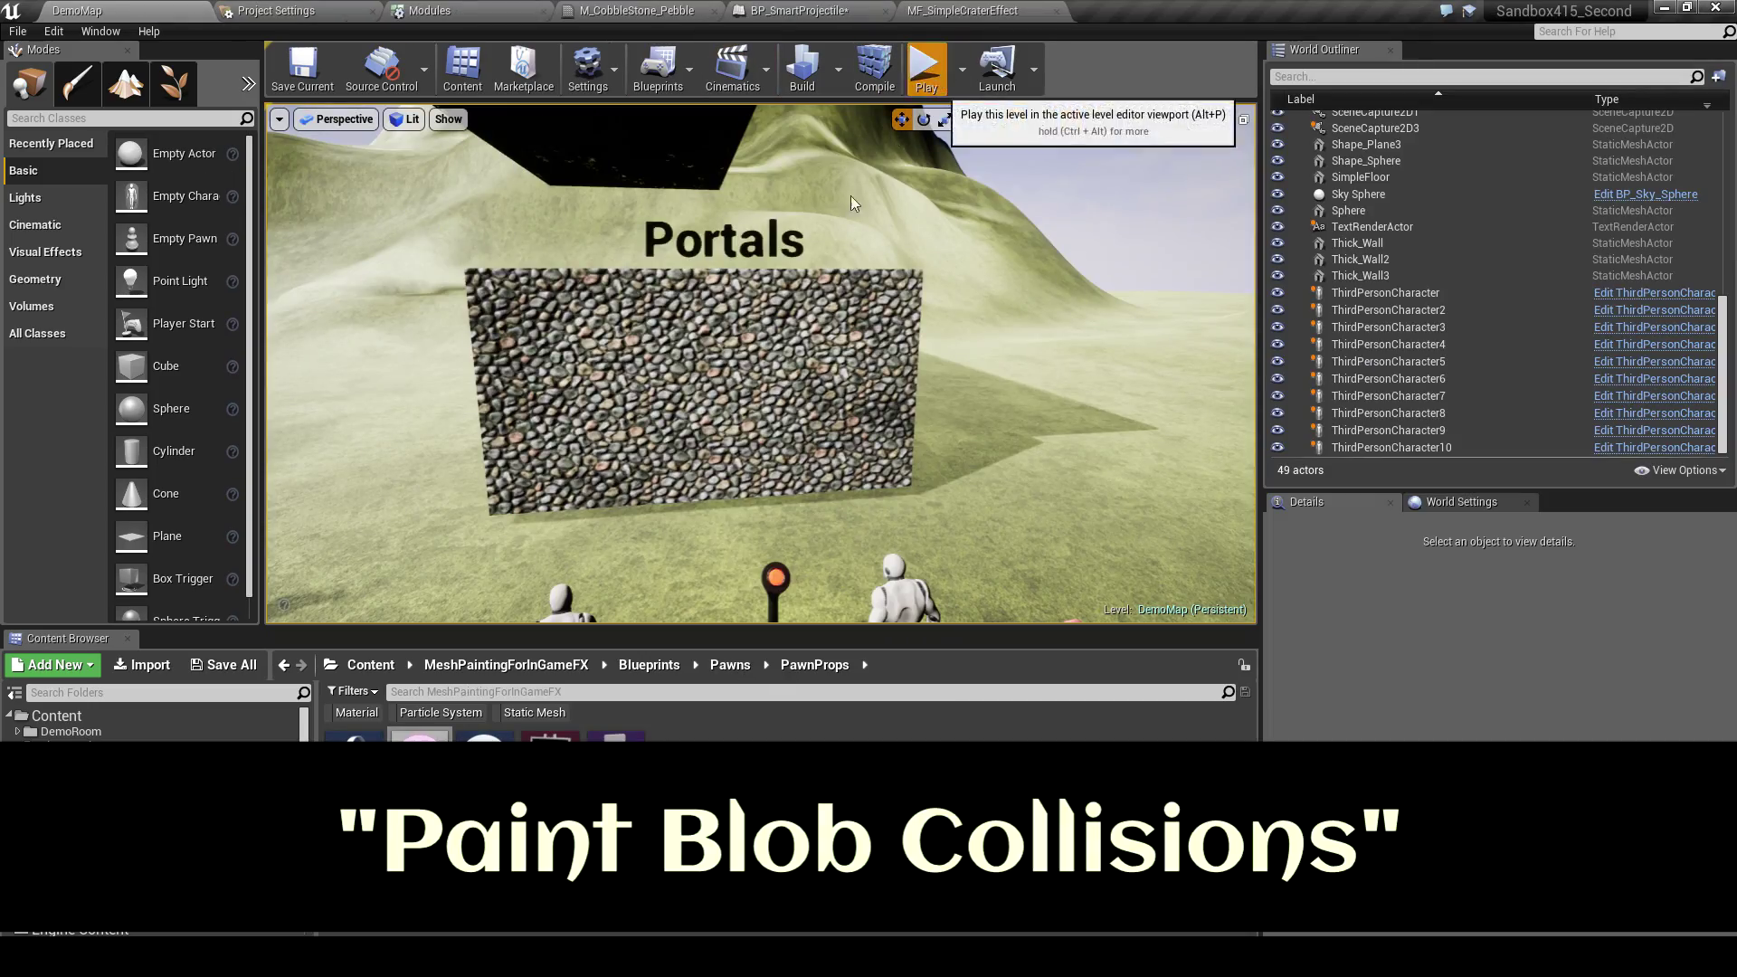
# Play the level and shoot several portal holes across the cobblestone wall with brush size 56
pyautogui.click(924, 68)
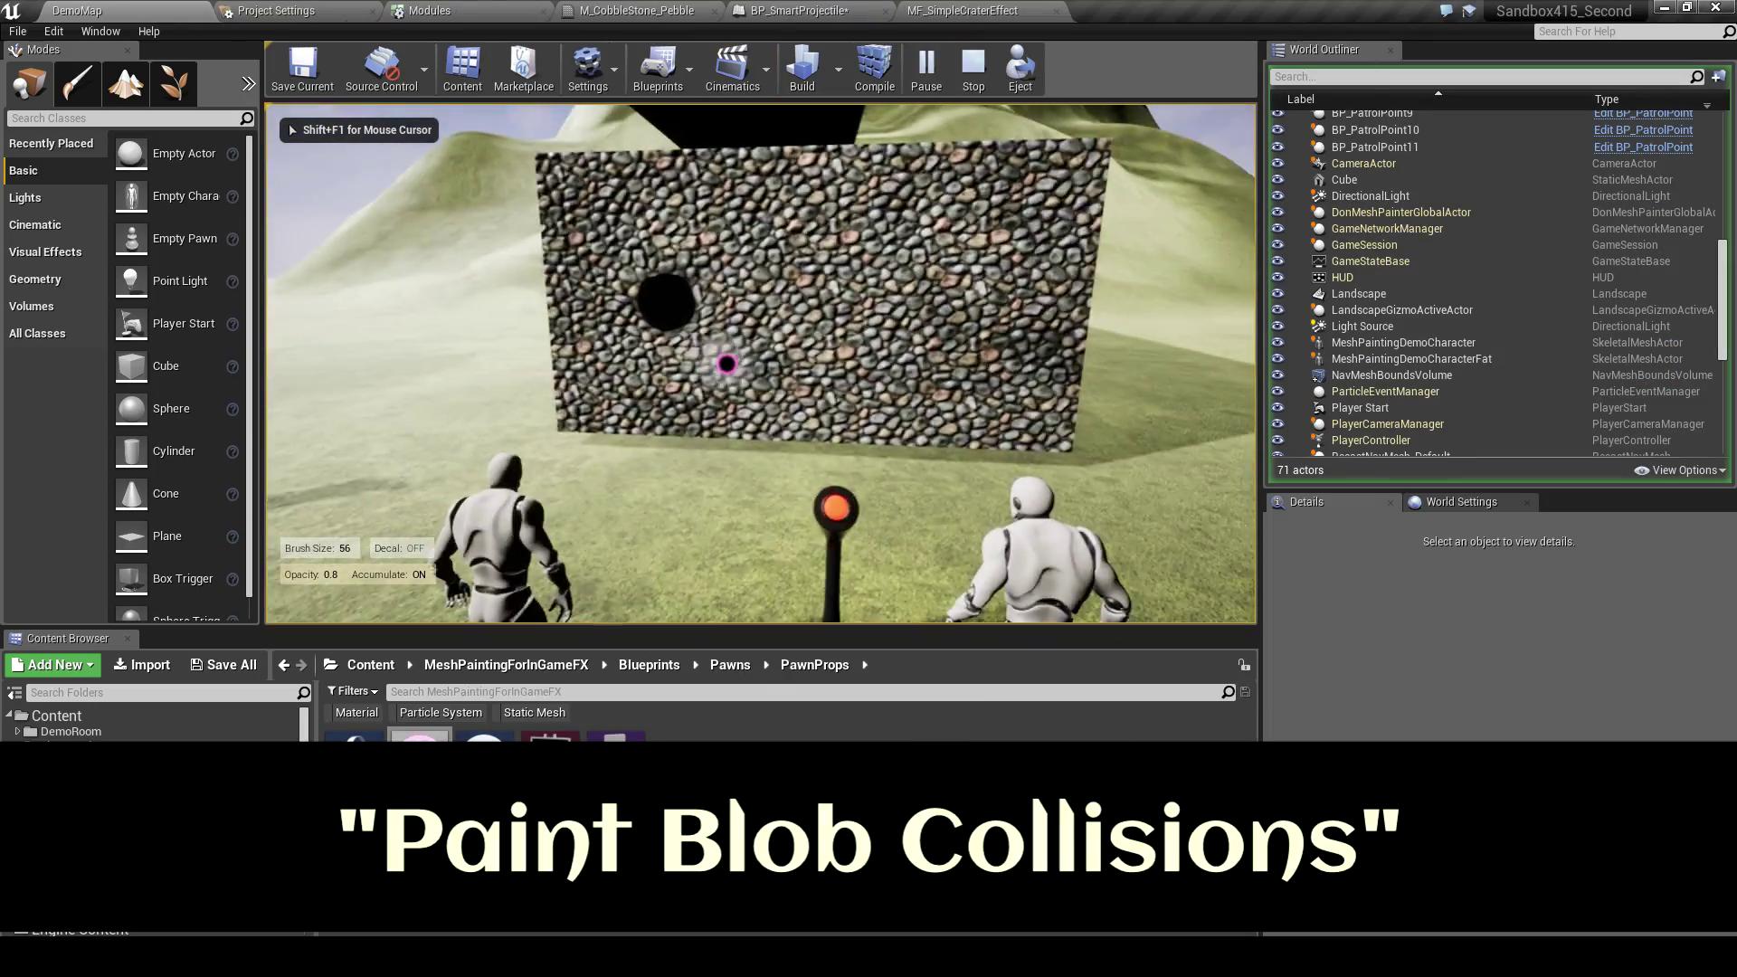
pyautogui.press('w')
pyautogui.click(726, 364)
pyautogui.click(726, 364)
pyautogui.click(727, 364)
pyautogui.click(726, 364)
pyautogui.click(727, 364)
pyautogui.click(726, 364)
pyautogui.click(726, 364)
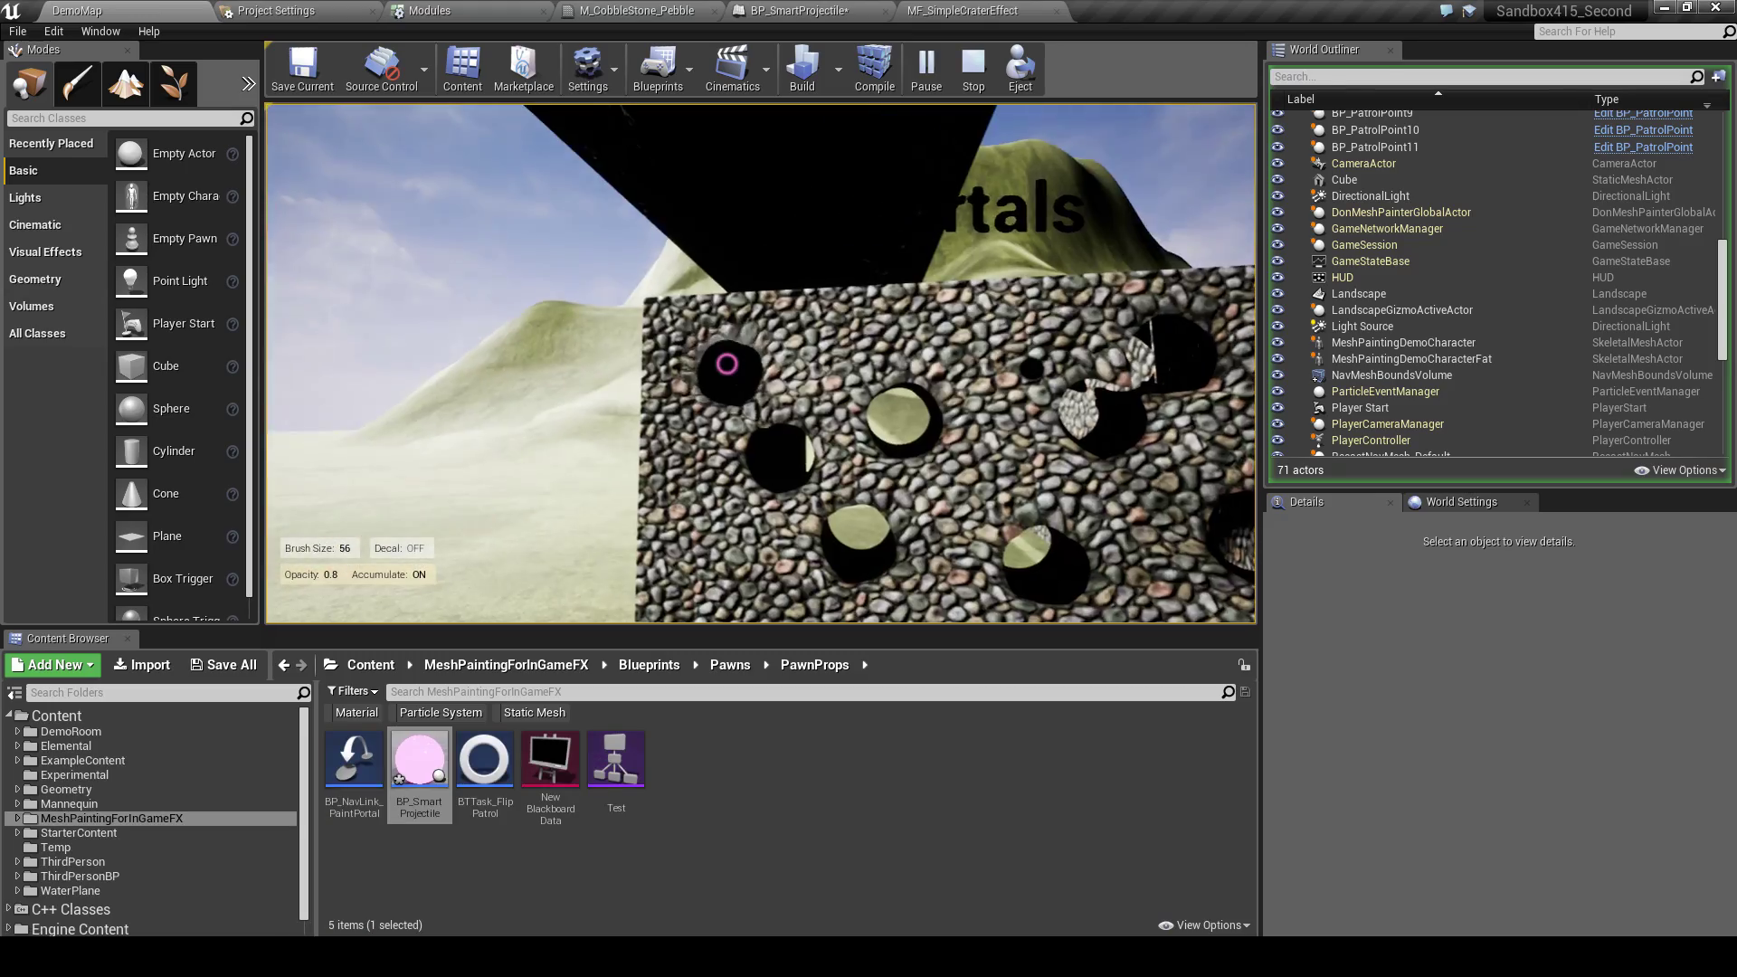
pyautogui.click(726, 364)
# Reduce the brush size to 16 and shoot small holes between the large ones in the wall
pyautogui.scroll(-4, 727, 364)
pyautogui.click(726, 364)
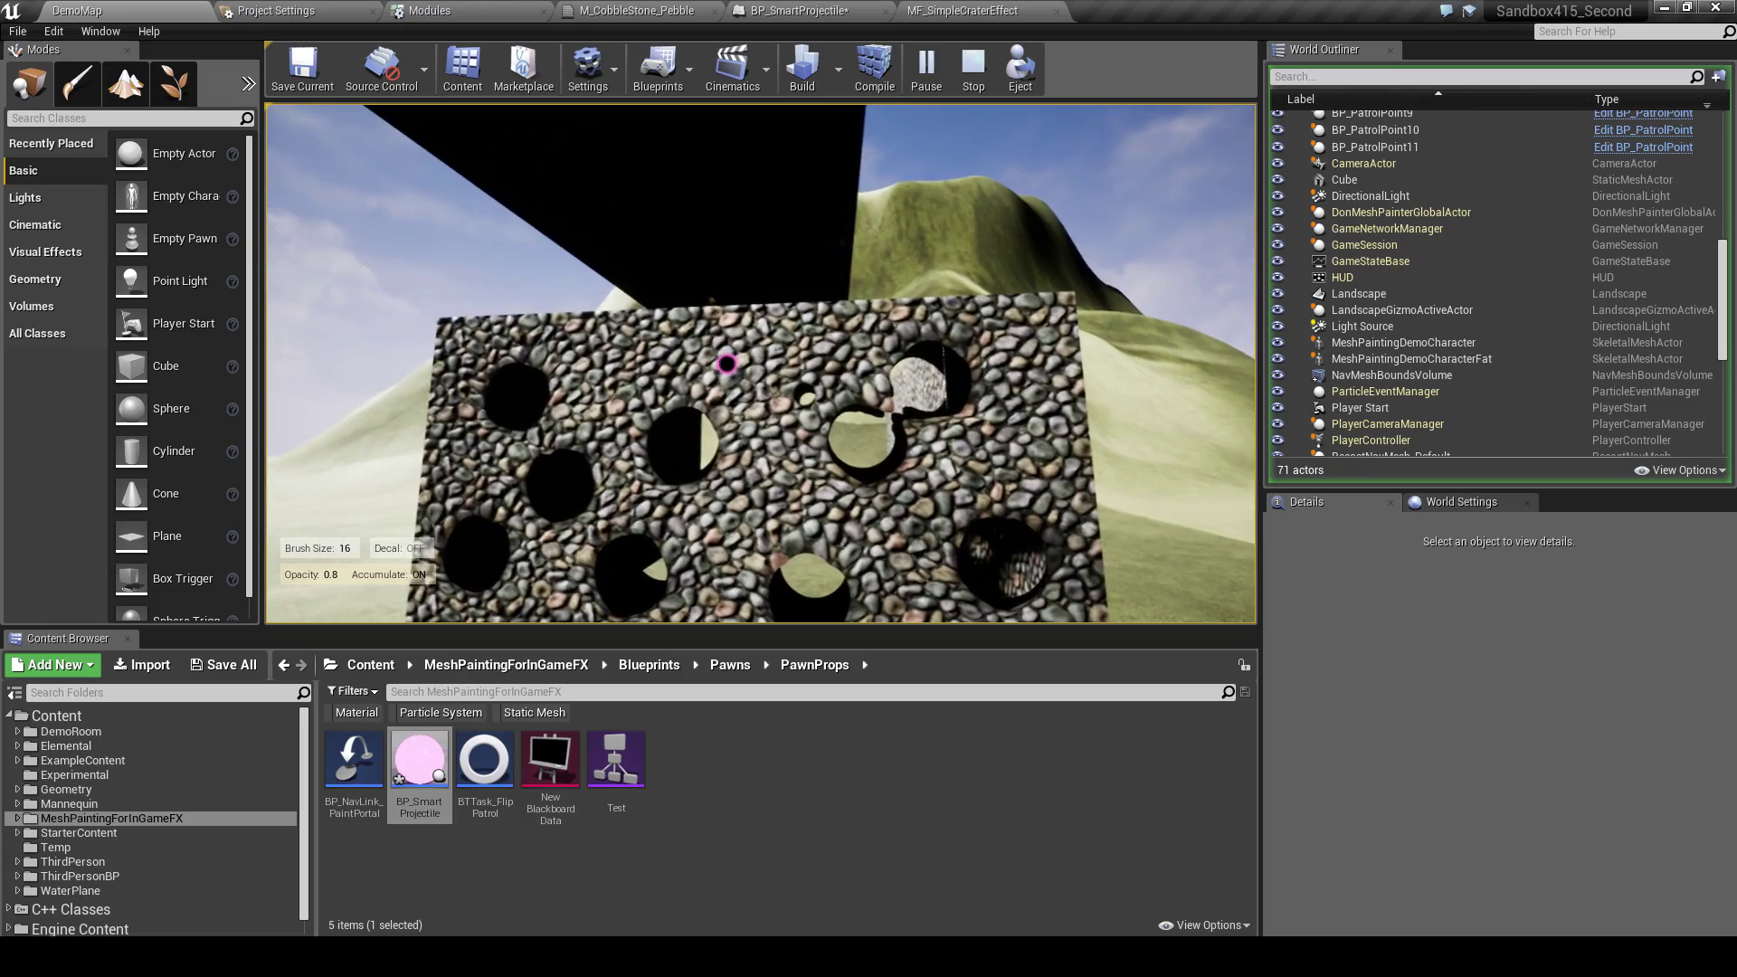
pyautogui.click(726, 364)
pyautogui.click(727, 363)
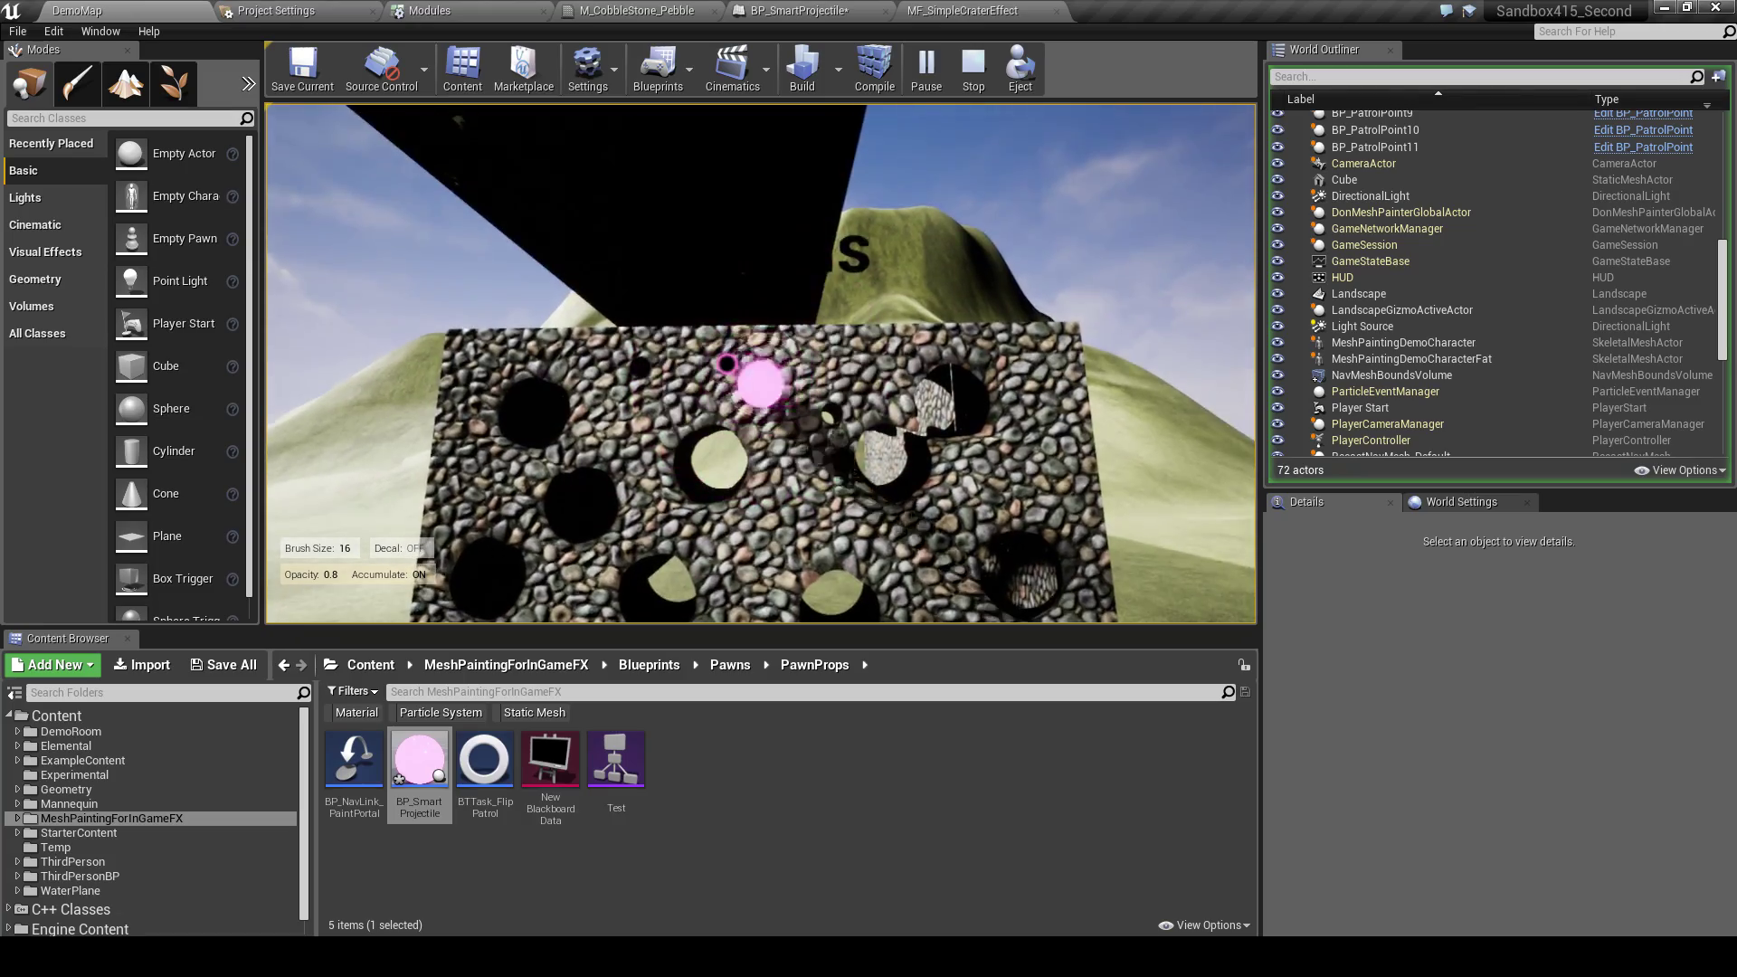
# Fire a series of pink smart projectiles at the large and small portal holes in the cobblestone wall
pyautogui.click(727, 364)
pyautogui.click(726, 363)
pyautogui.click(726, 364)
pyautogui.click(727, 364)
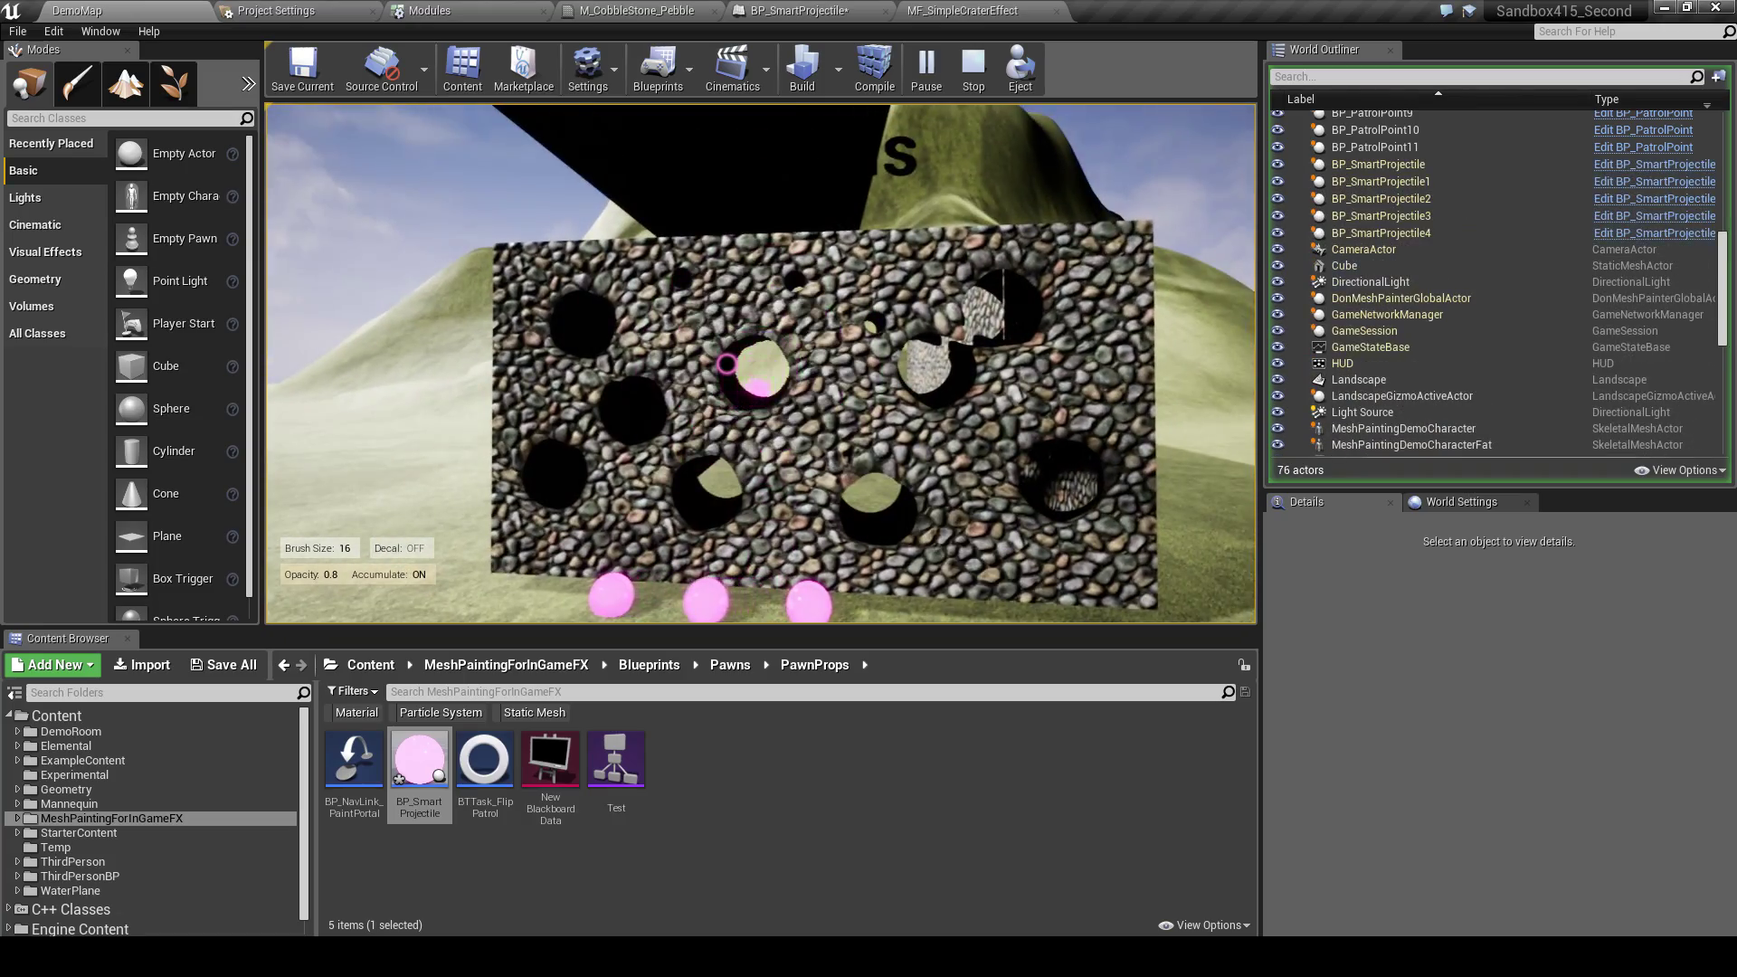
pyautogui.click(726, 363)
pyautogui.click(726, 364)
pyautogui.click(726, 363)
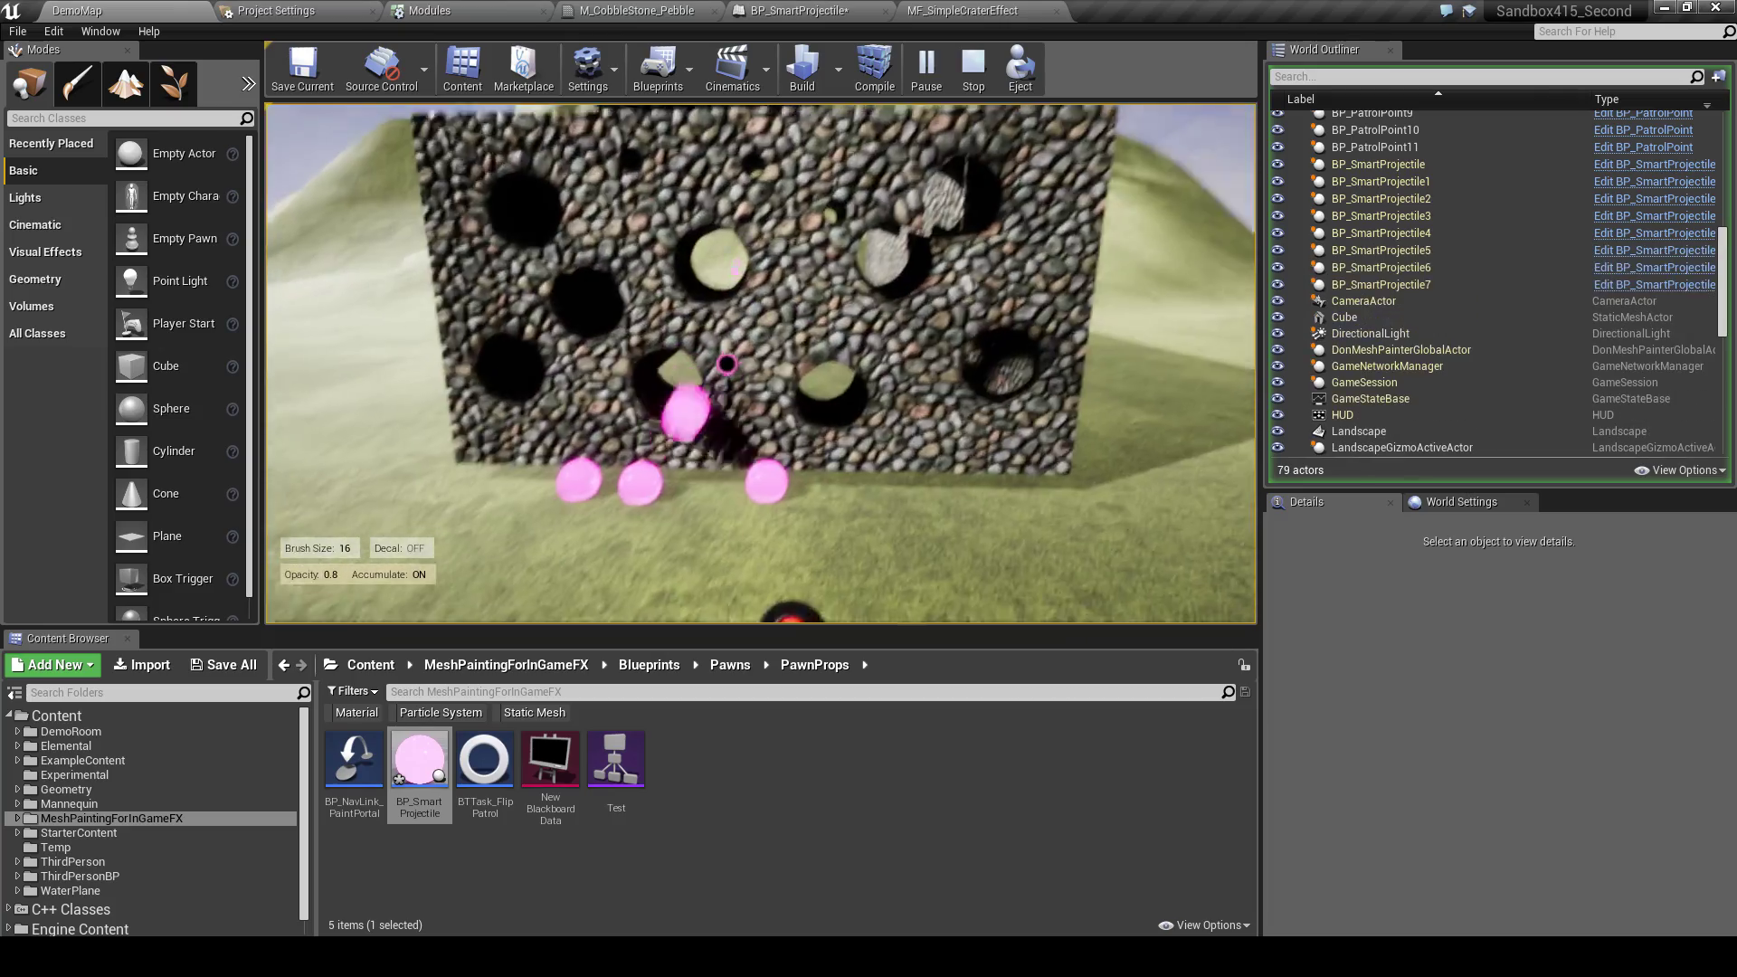
pyautogui.click(726, 364)
pyautogui.click(726, 364)
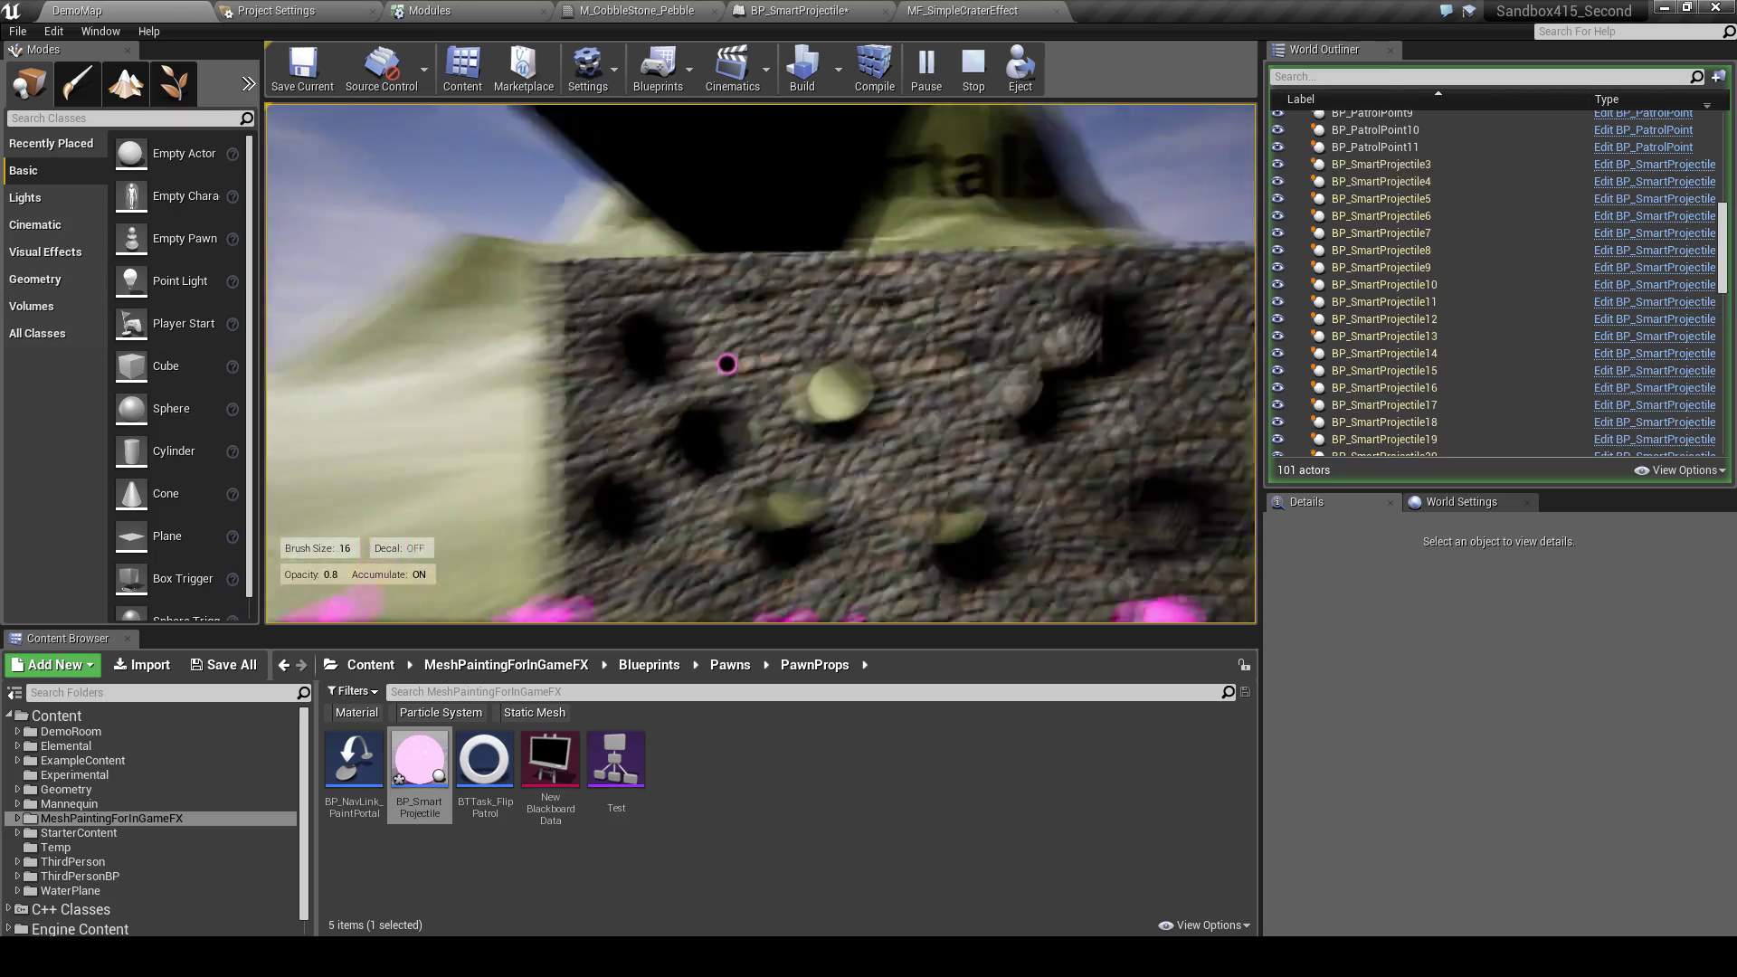
# Walk around in front of the cobblestone wall and inspect the portal holes and scattered projectiles from several angles
pyautogui.press('w')
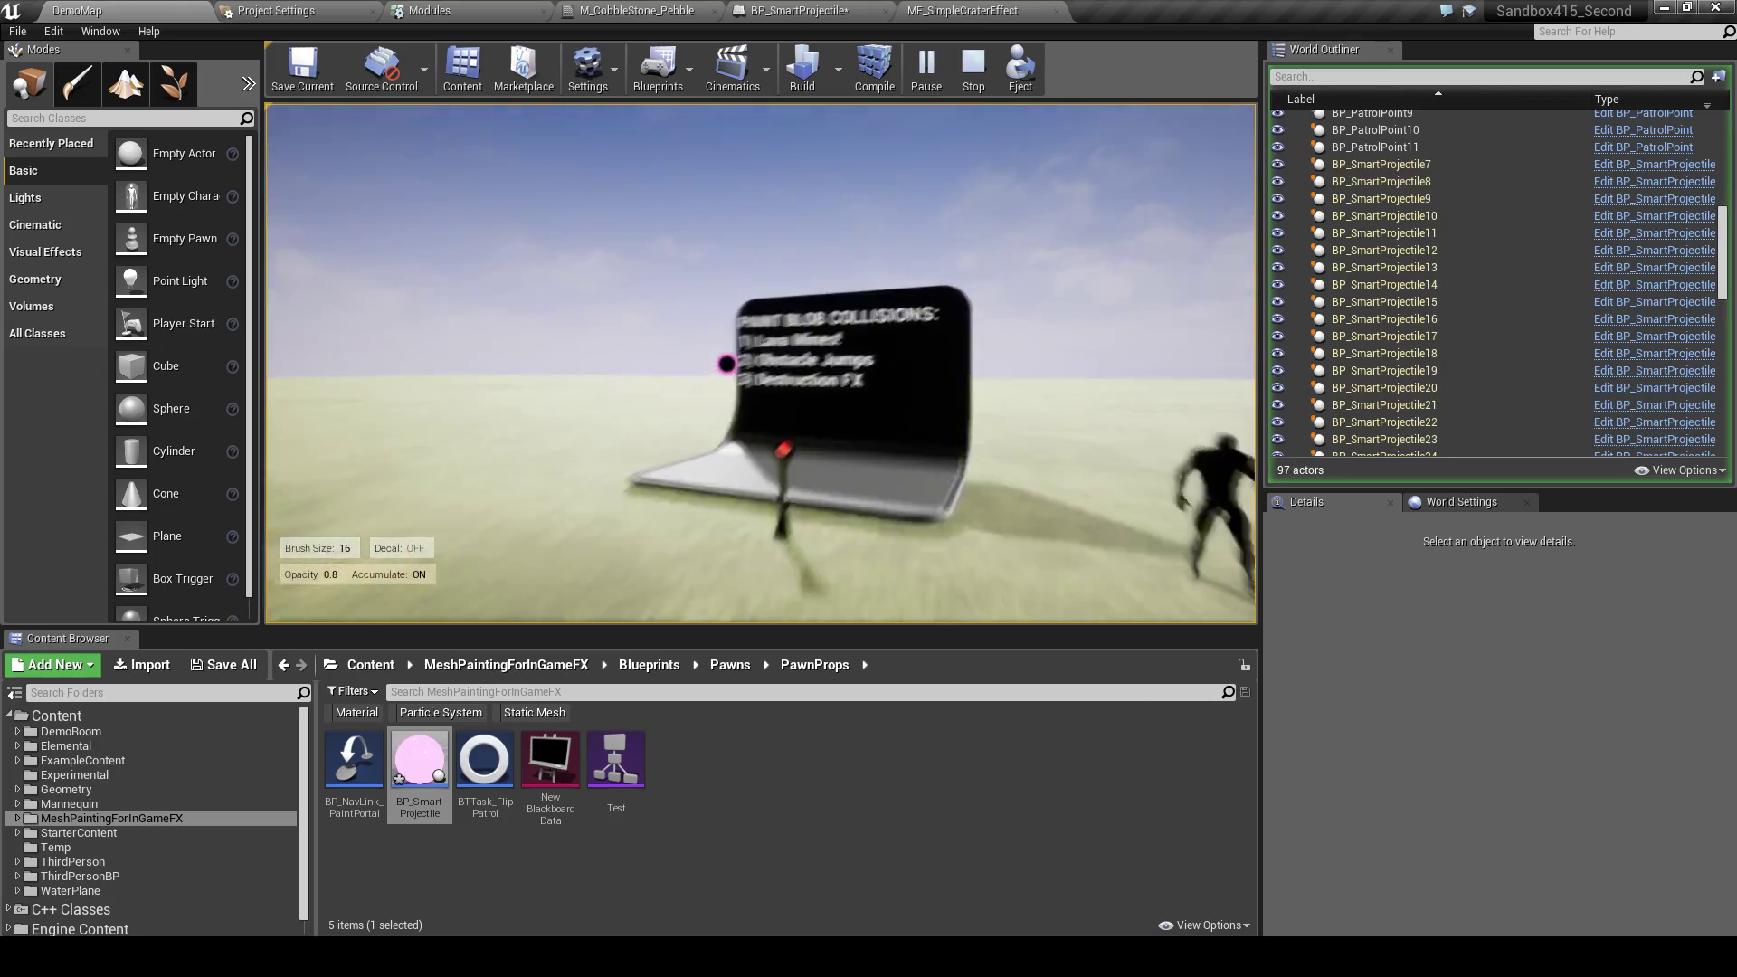
pyautogui.press('w')
pyautogui.press('w')
pyautogui.press('s')
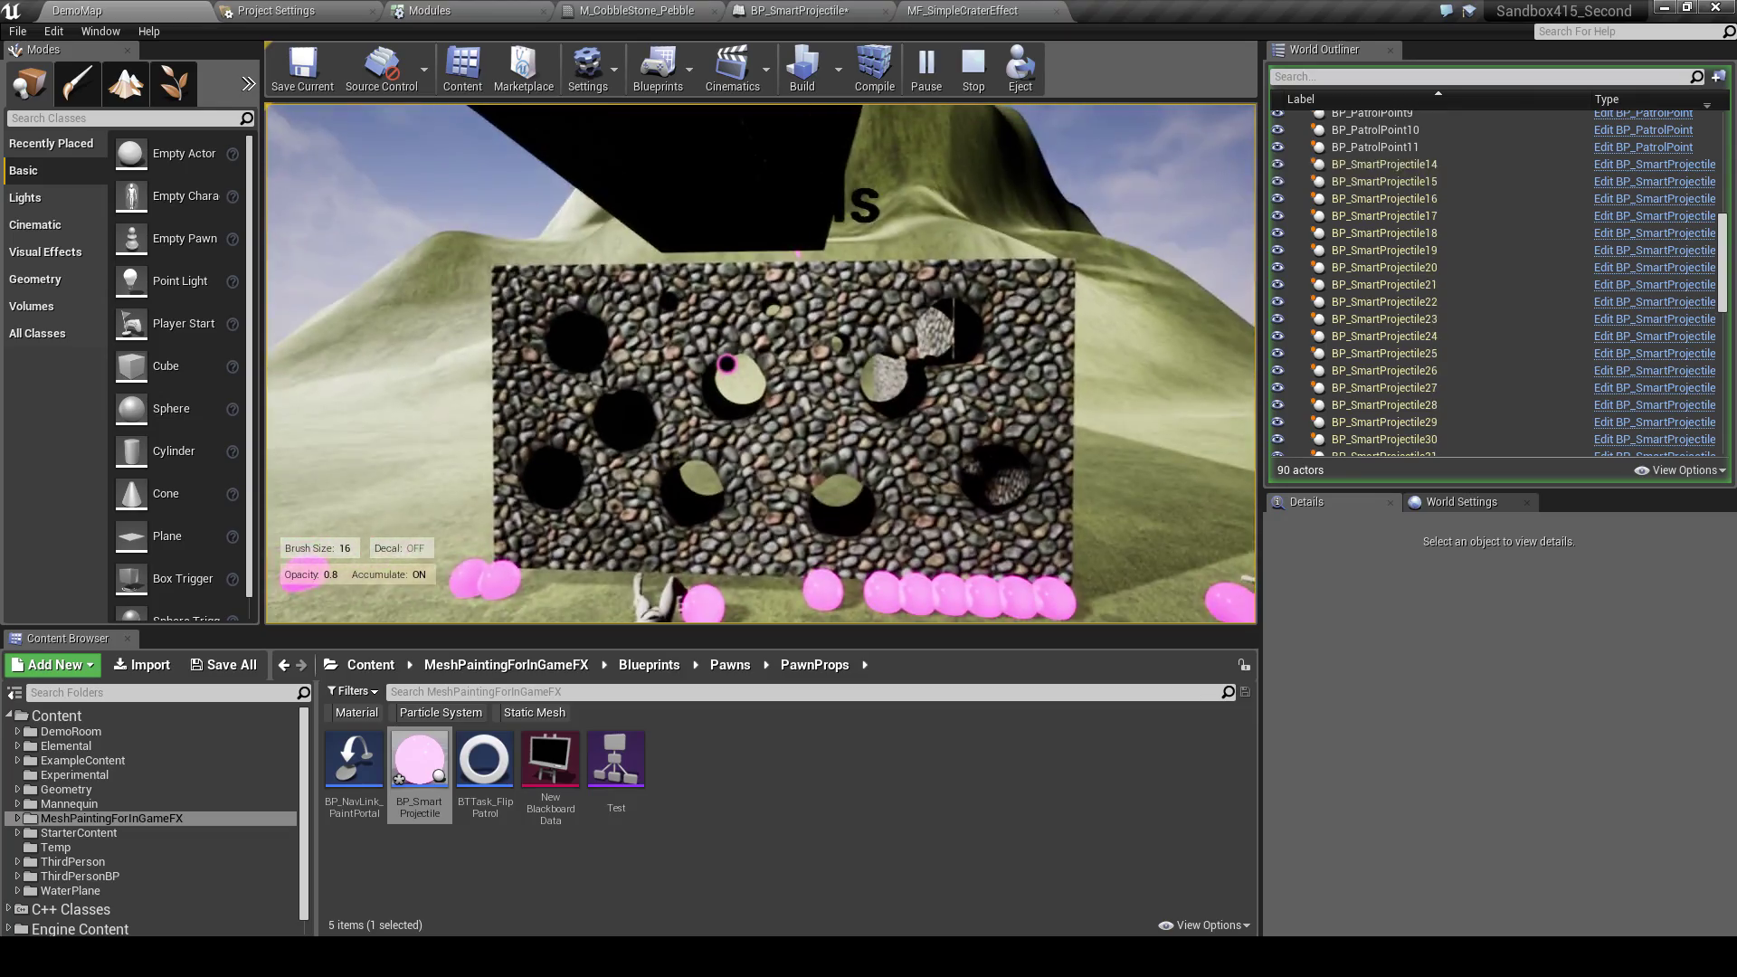
pyautogui.press('w')
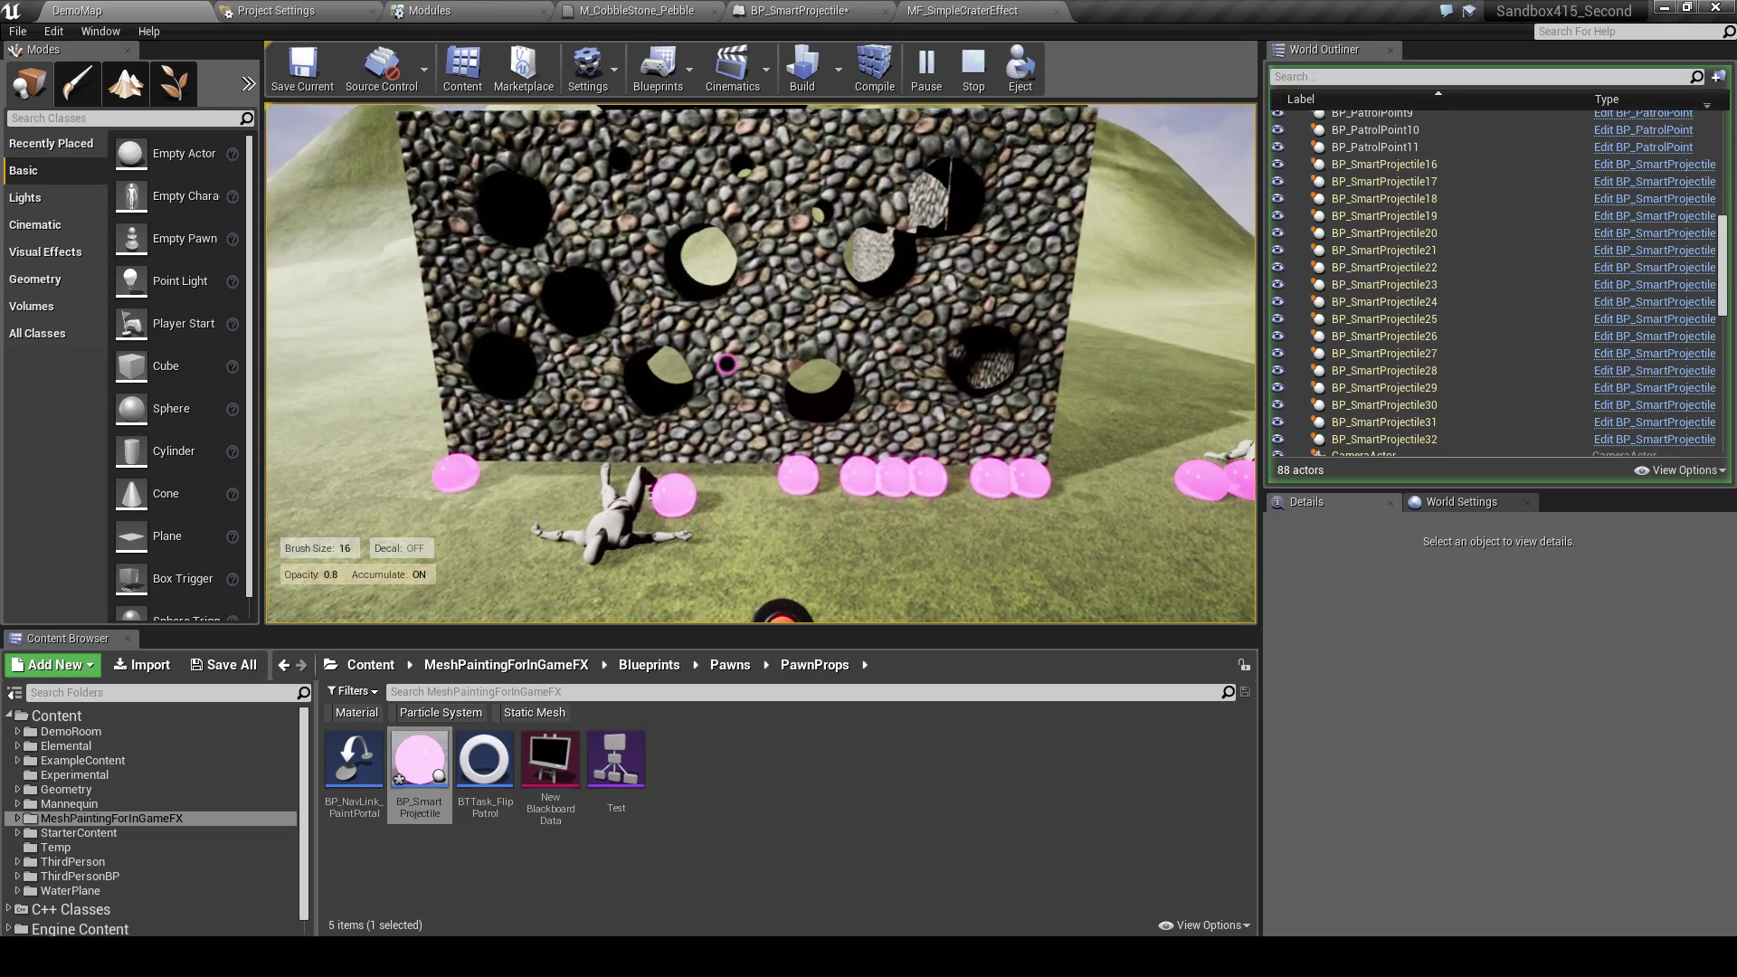
pyautogui.press('space')
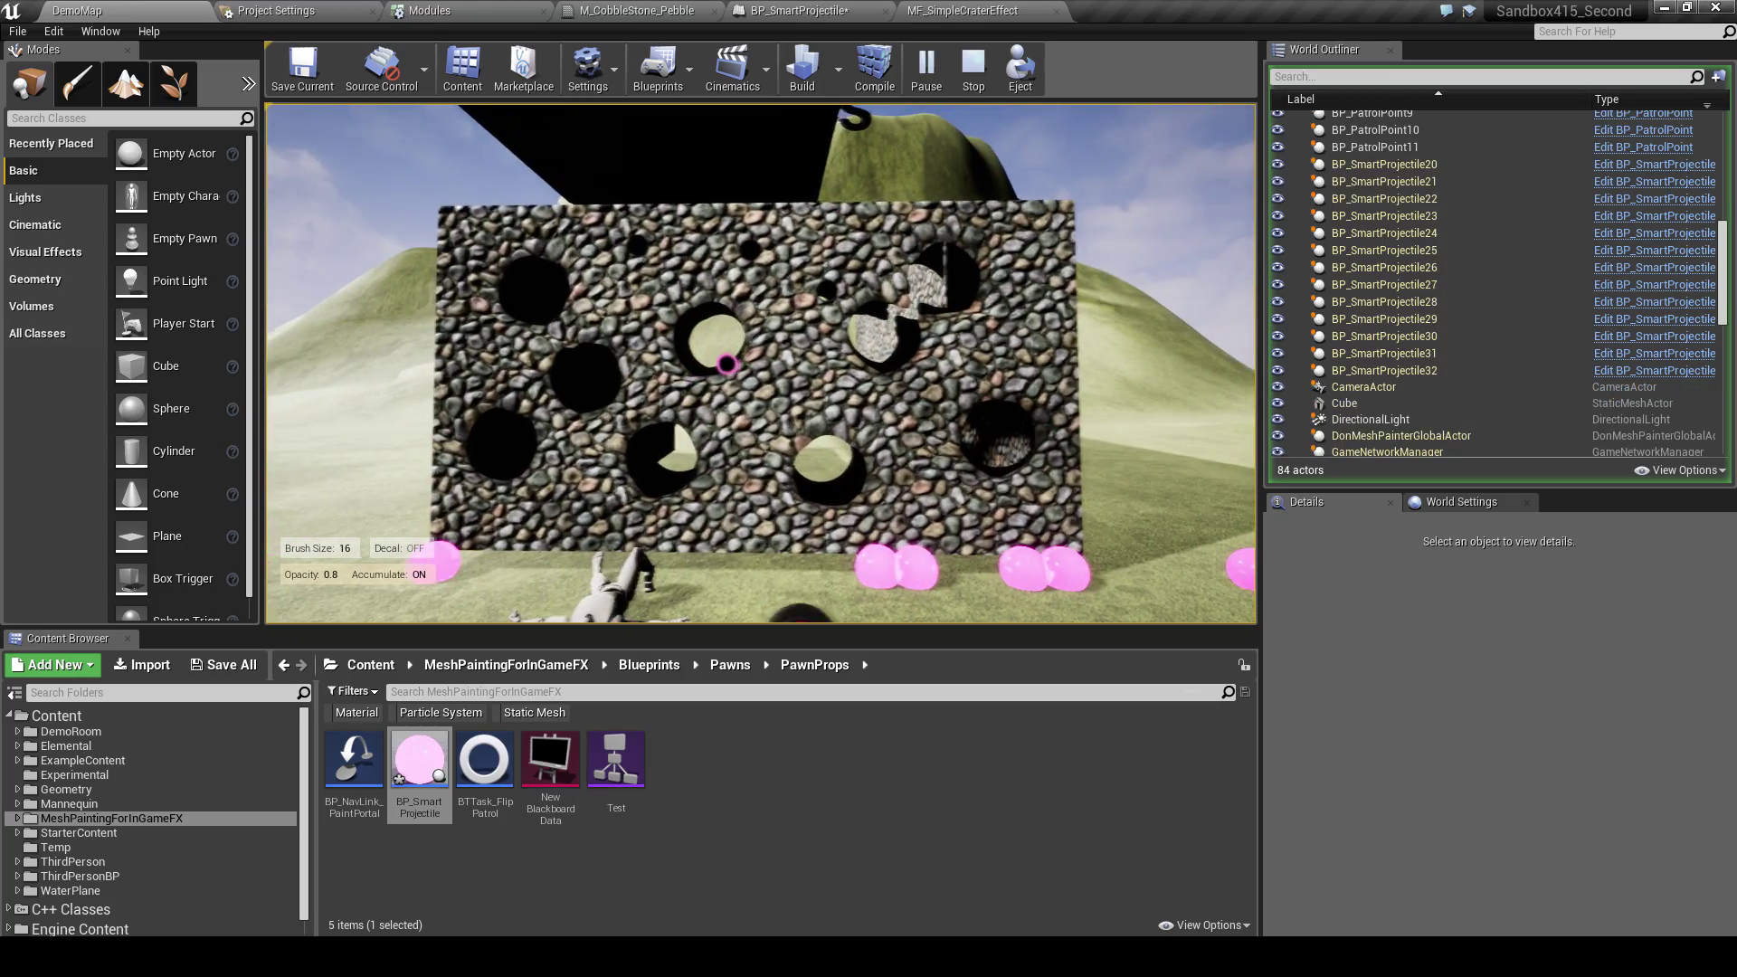
pyautogui.press('w')
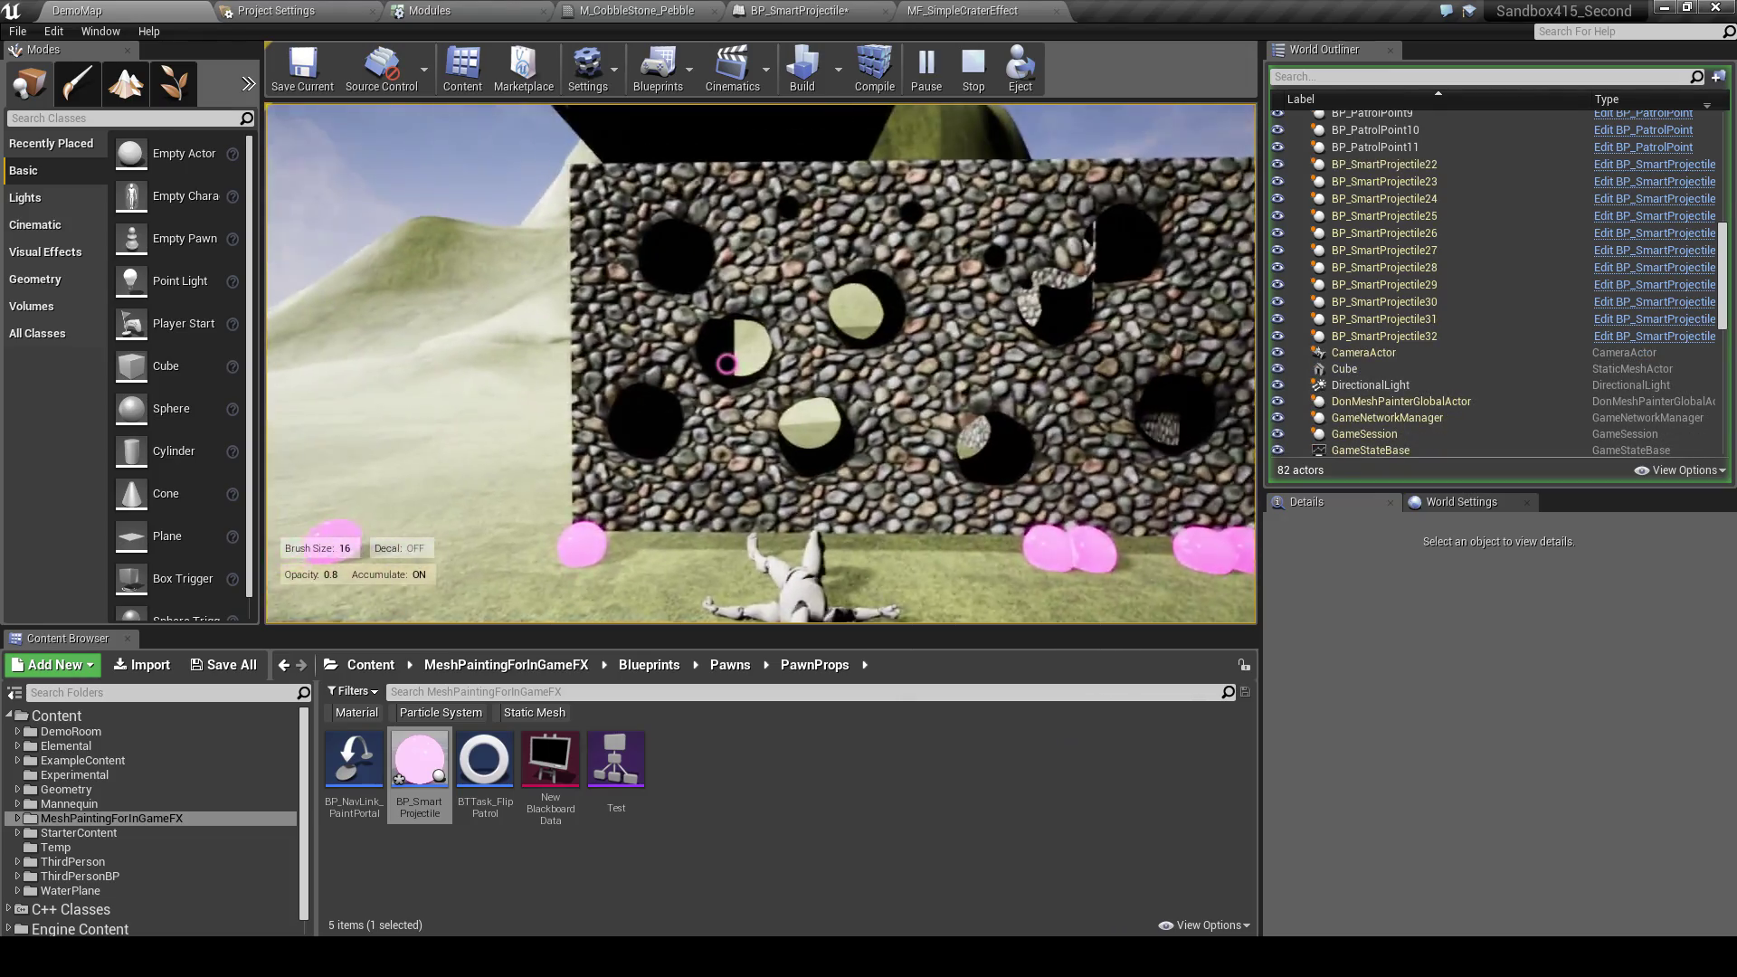
pyautogui.press('d')
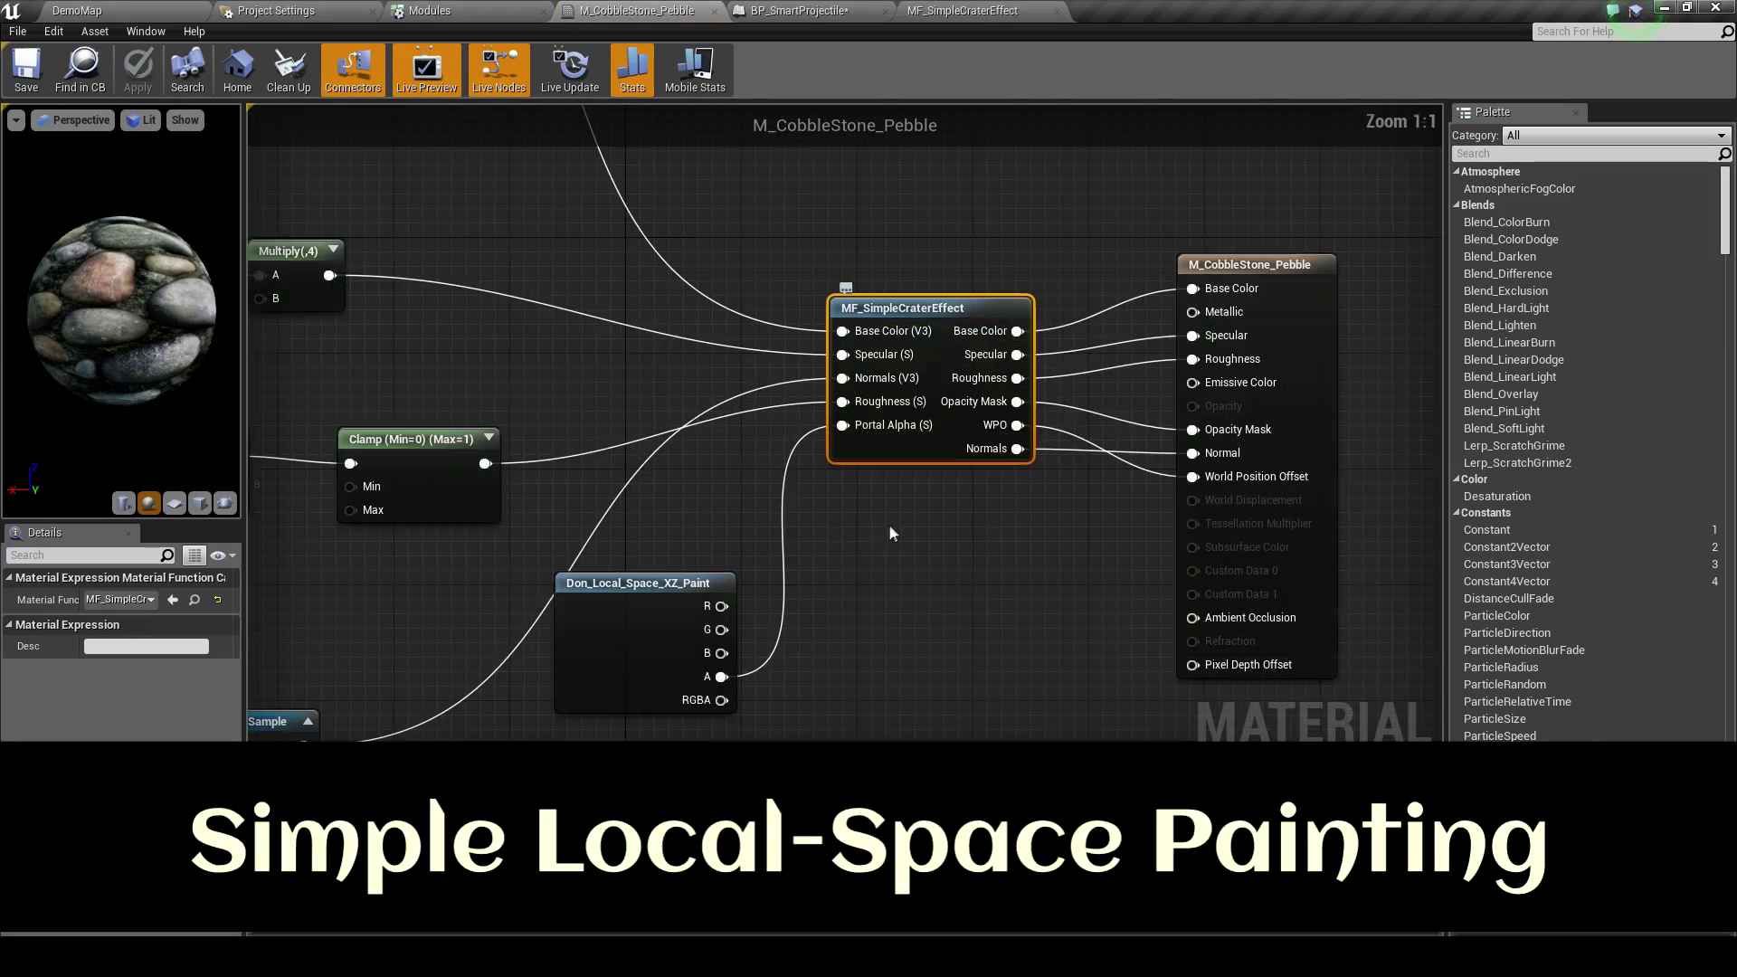
# Examine how the Don_Local_Space_XZ_Paint alpha feeds the MF_SimpleCraterEffect node in the M_CobbleStone_Pebble material
pyautogui.moveTo(694, 559); pyautogui.dragTo(773, 503, button='right')
pyautogui.click(680, 555)
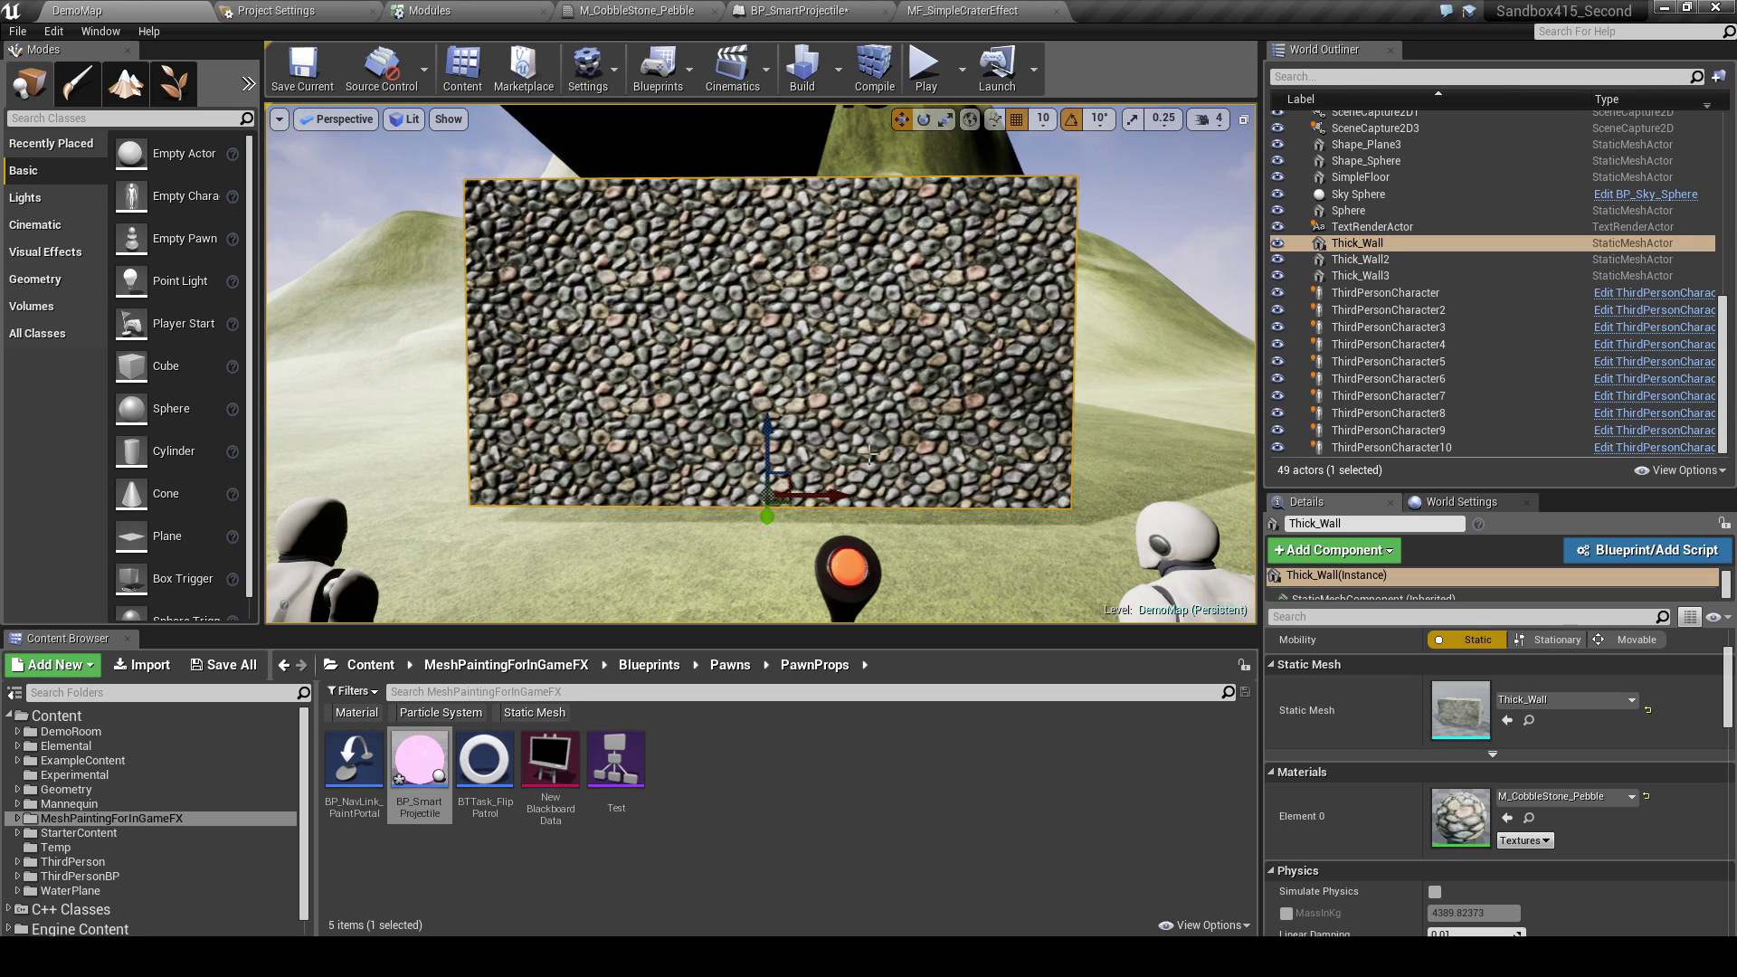
pyautogui.click(995, 11)
pyautogui.click(776, 10)
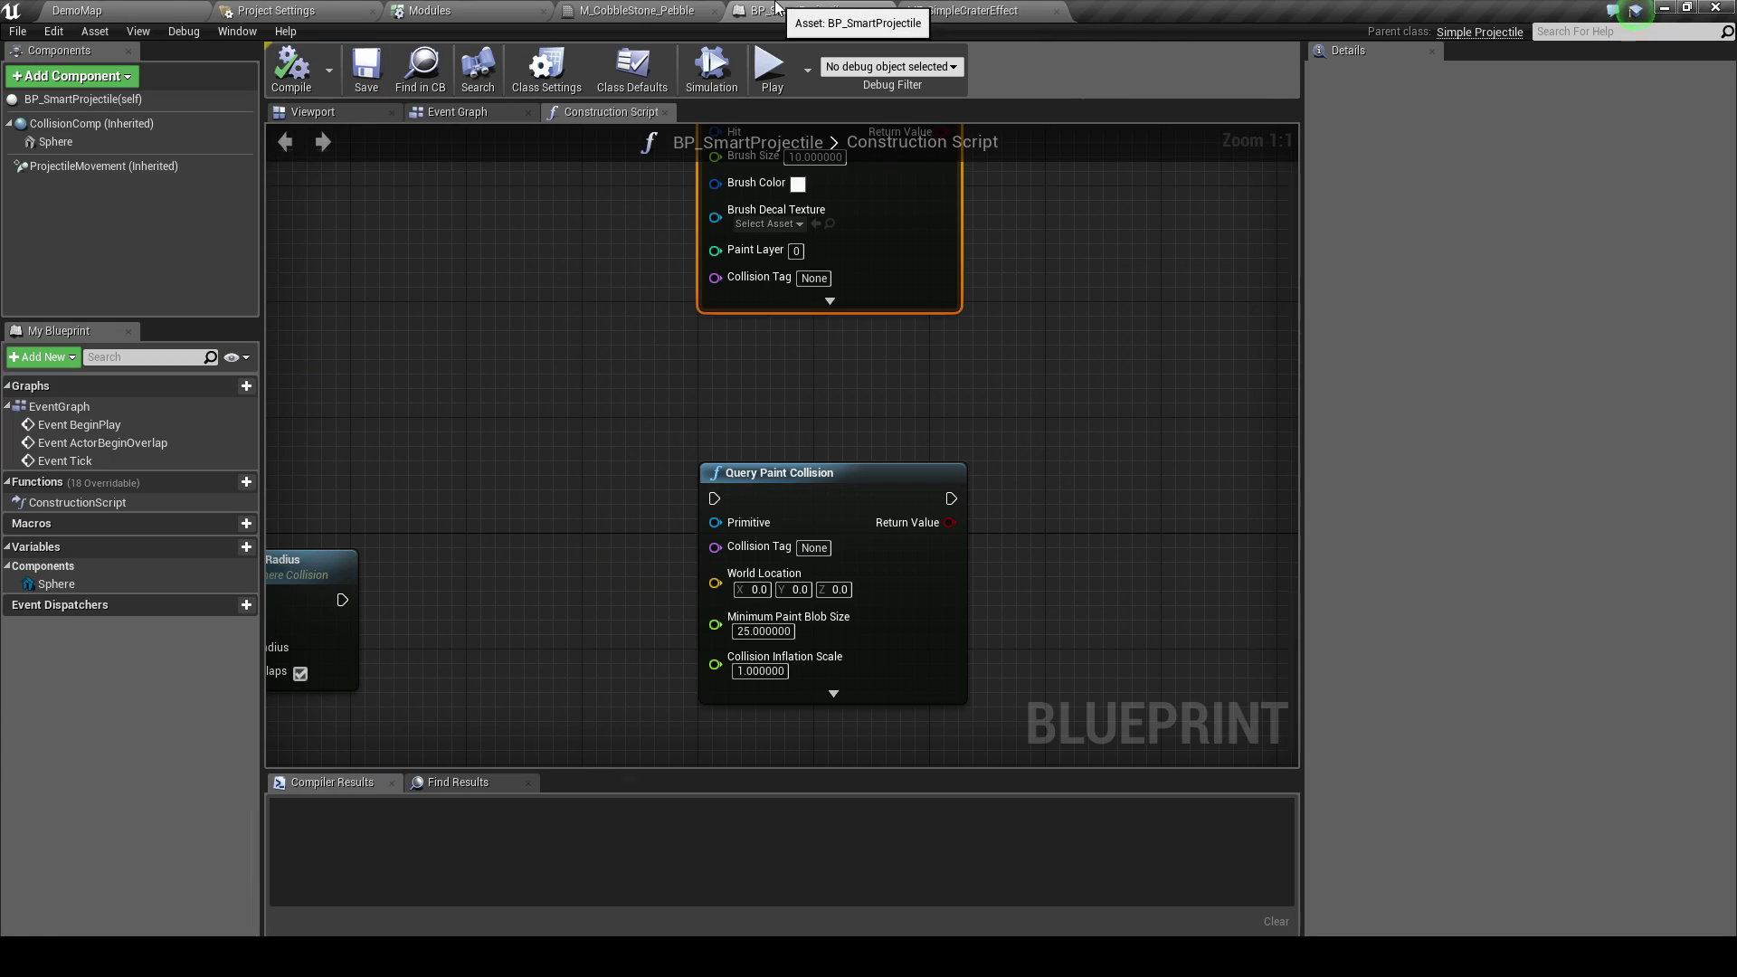
pyautogui.click(638, 10)
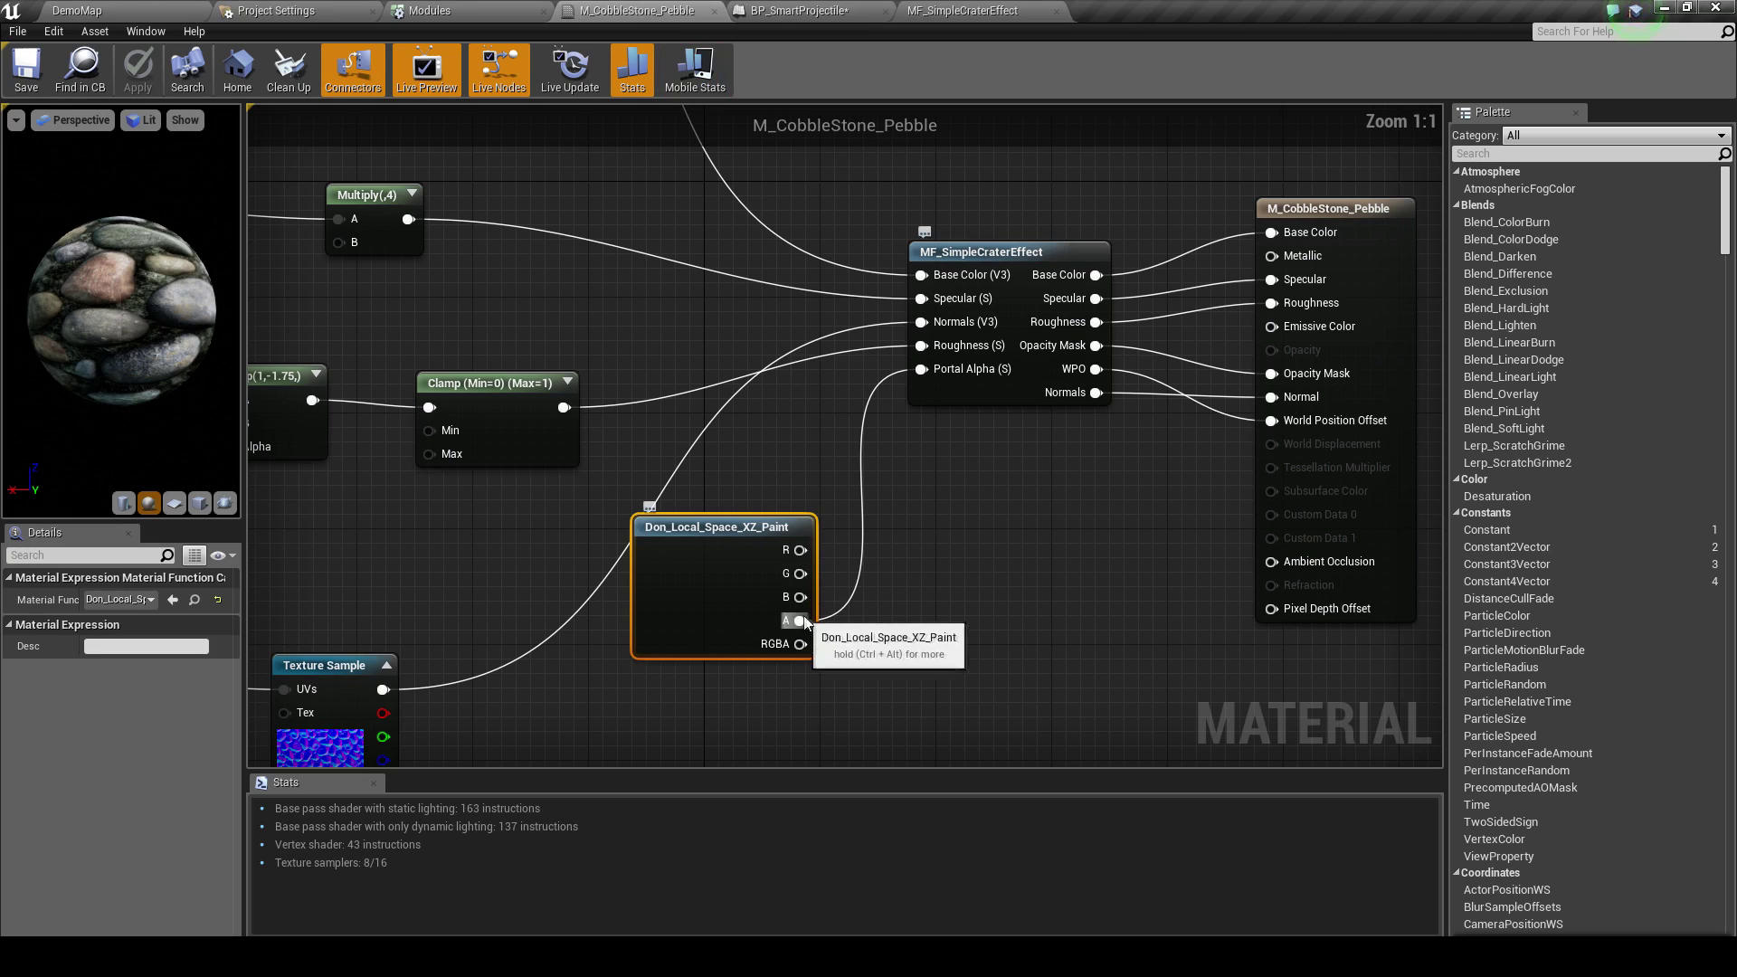
pyautogui.moveTo(887, 493); pyautogui.dragTo(825, 565, button='right')
pyautogui.moveTo(821, 283); pyautogui.dragTo(1074, 542)
pyautogui.moveTo(1093, 548); pyautogui.dragTo(1060, 532, button='right')
# Open the BP_SmartProjectile blueprint from the level and review the projectile settings of its ProjectileMovement component
pyautogui.click(139, 12)
pyautogui.moveTo(857, 363); pyautogui.dragTo(898, 391, button='right')
pyautogui.doubleClick(421, 772)
pyautogui.moveTo(628, 451); pyautogui.dragTo(725, 541, button='right')
pyautogui.scroll(-3, 623, 519)
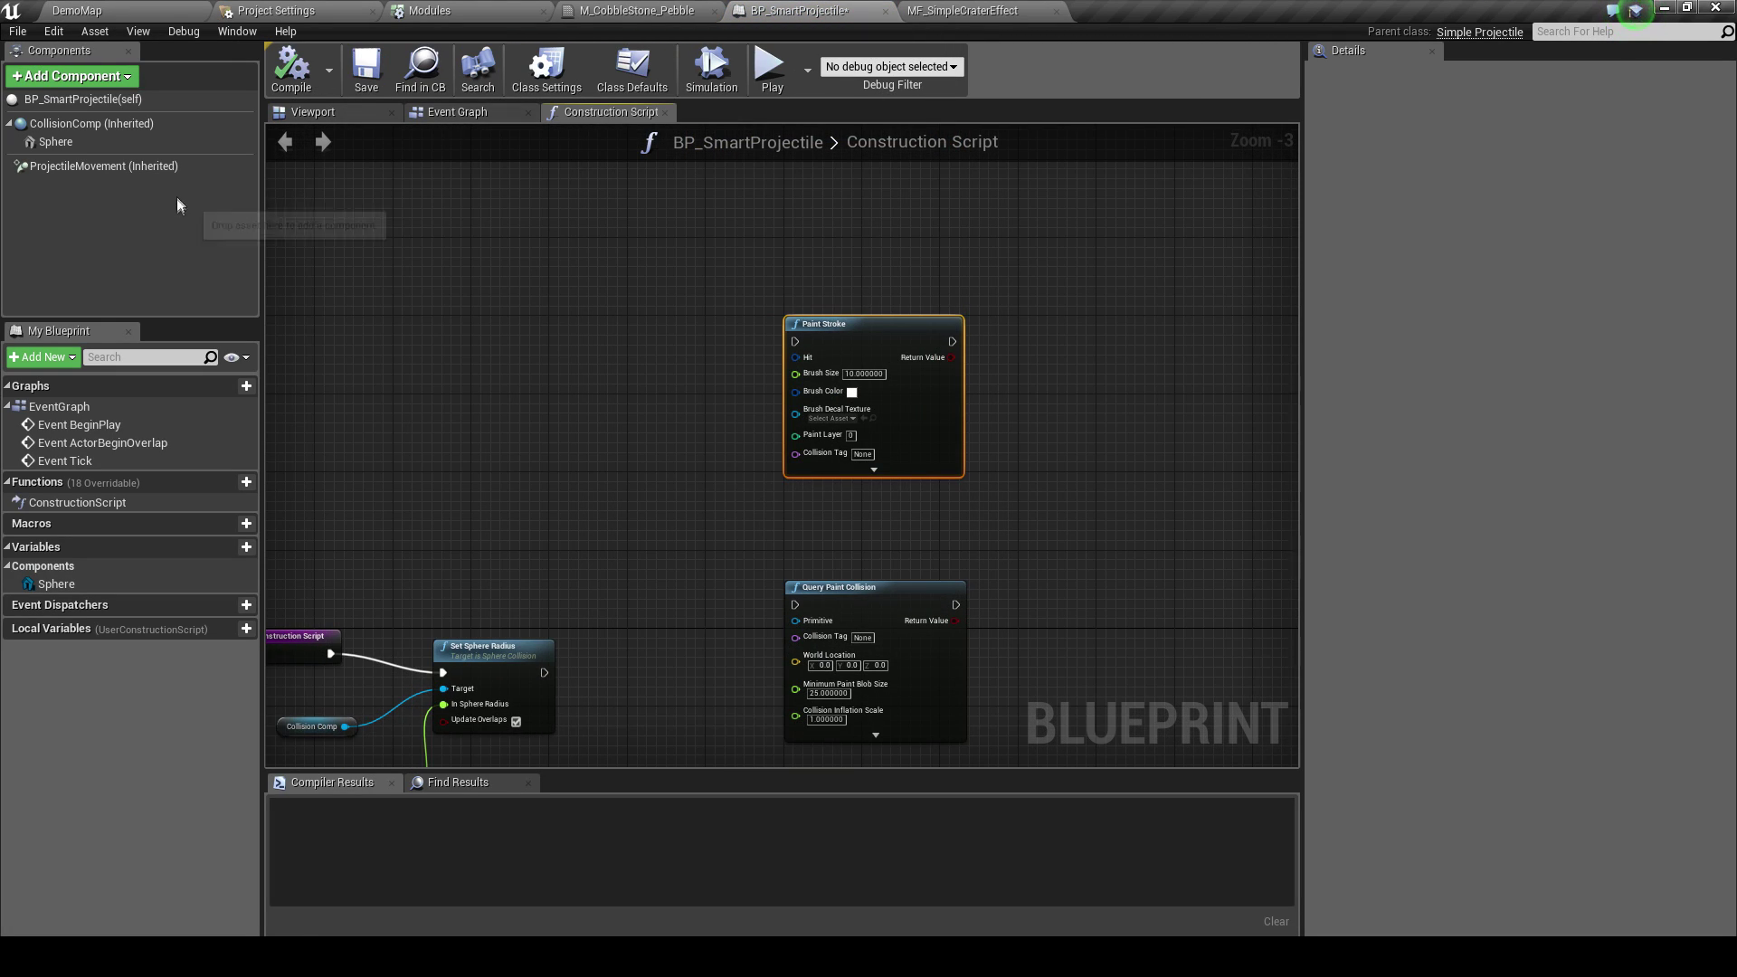
pyautogui.click(116, 168)
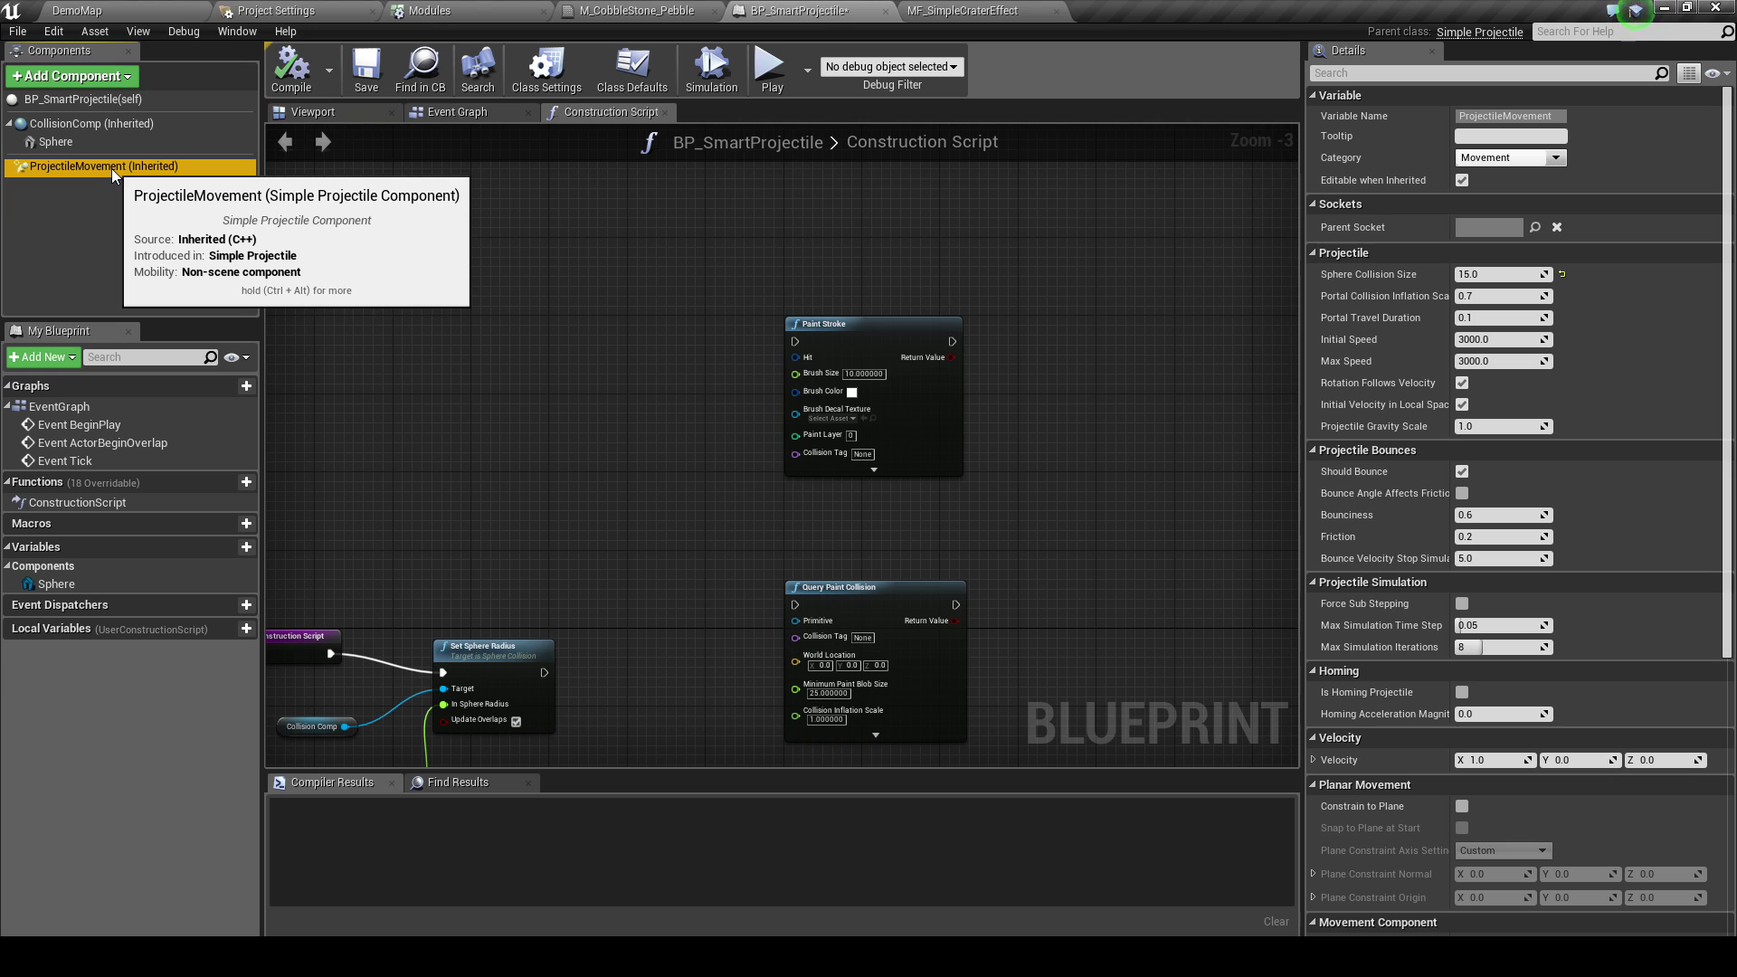
pyautogui.moveTo(785, 240); pyautogui.dragTo(677, 241, button='right')
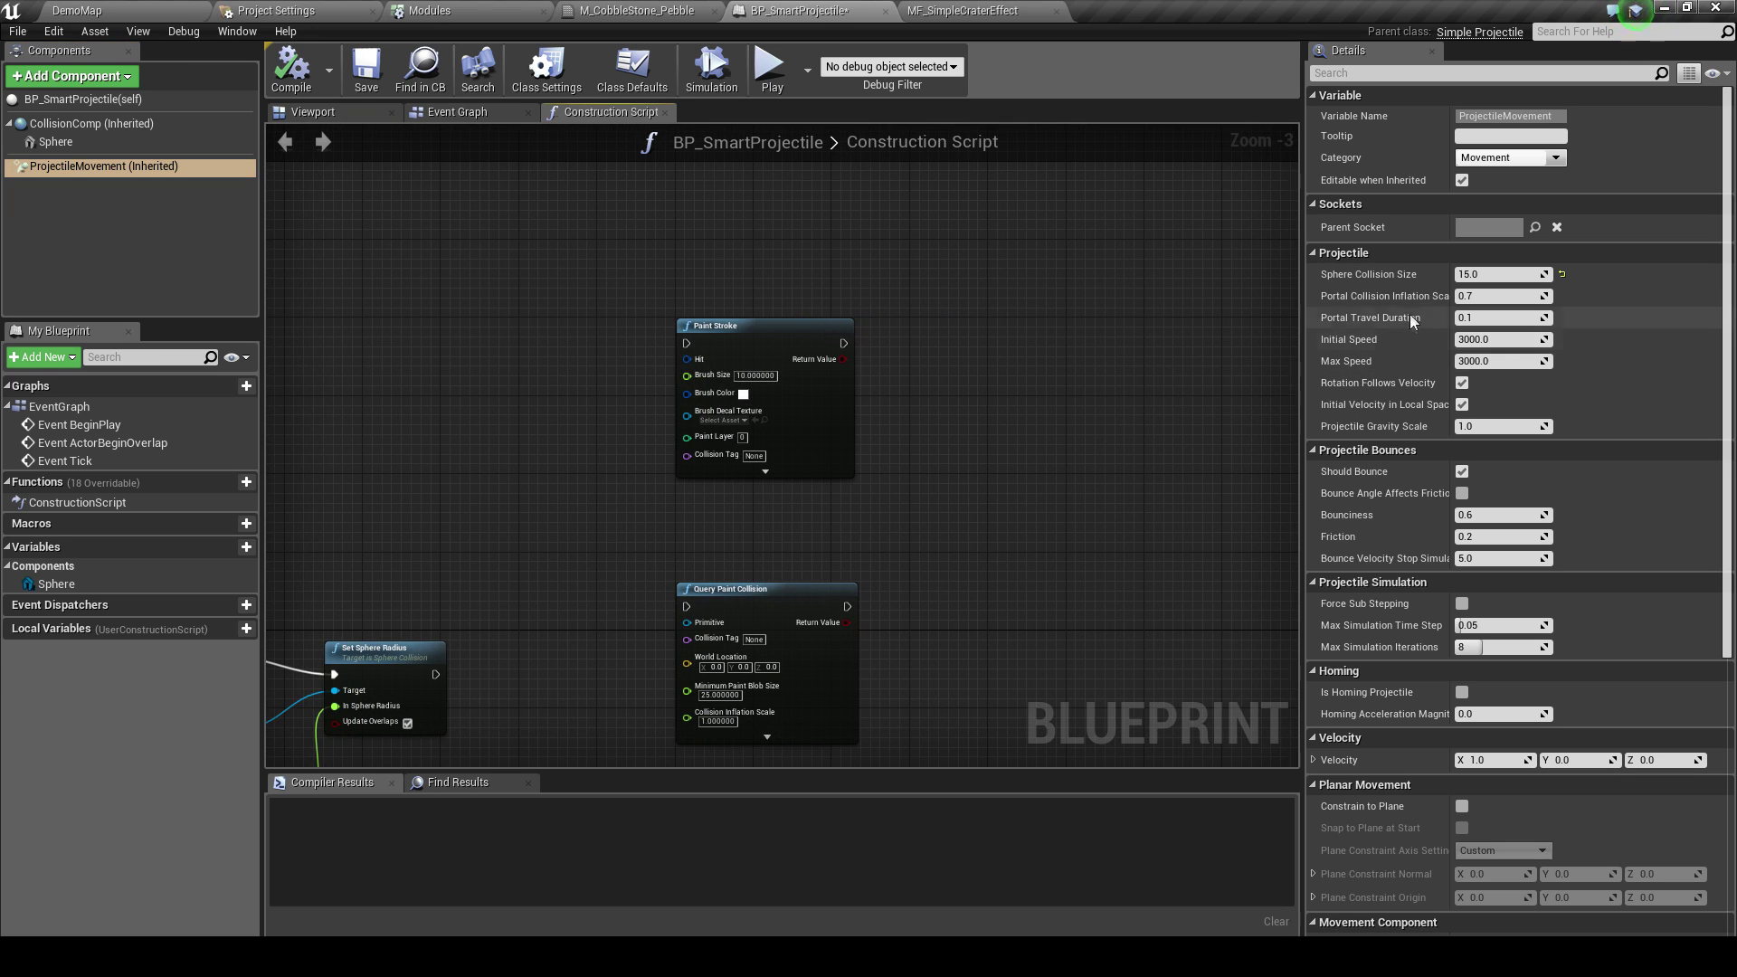
pyautogui.scroll(-3, 1409, 313)
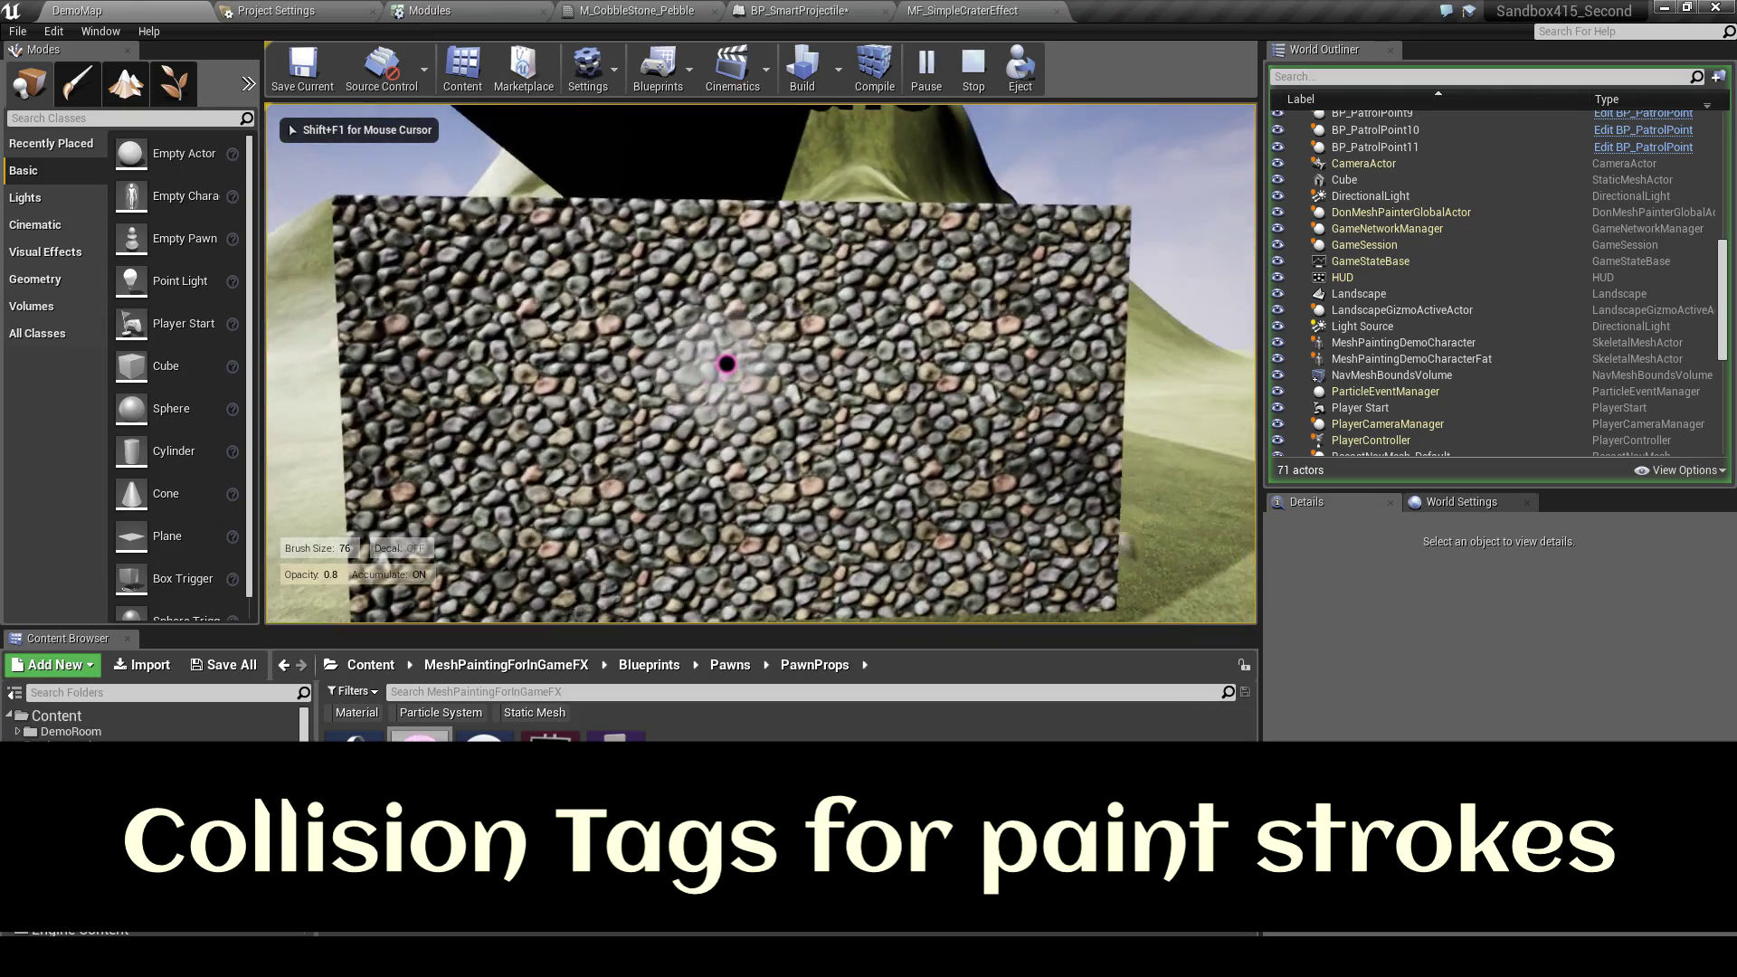
# Paint three large portal holes near the middle of the unpainted cobblestone wall and end the play session
pyautogui.click(725, 364)
pyautogui.click(726, 364)
pyautogui.click(726, 364)
pyautogui.hotkey('shift', 'F1')
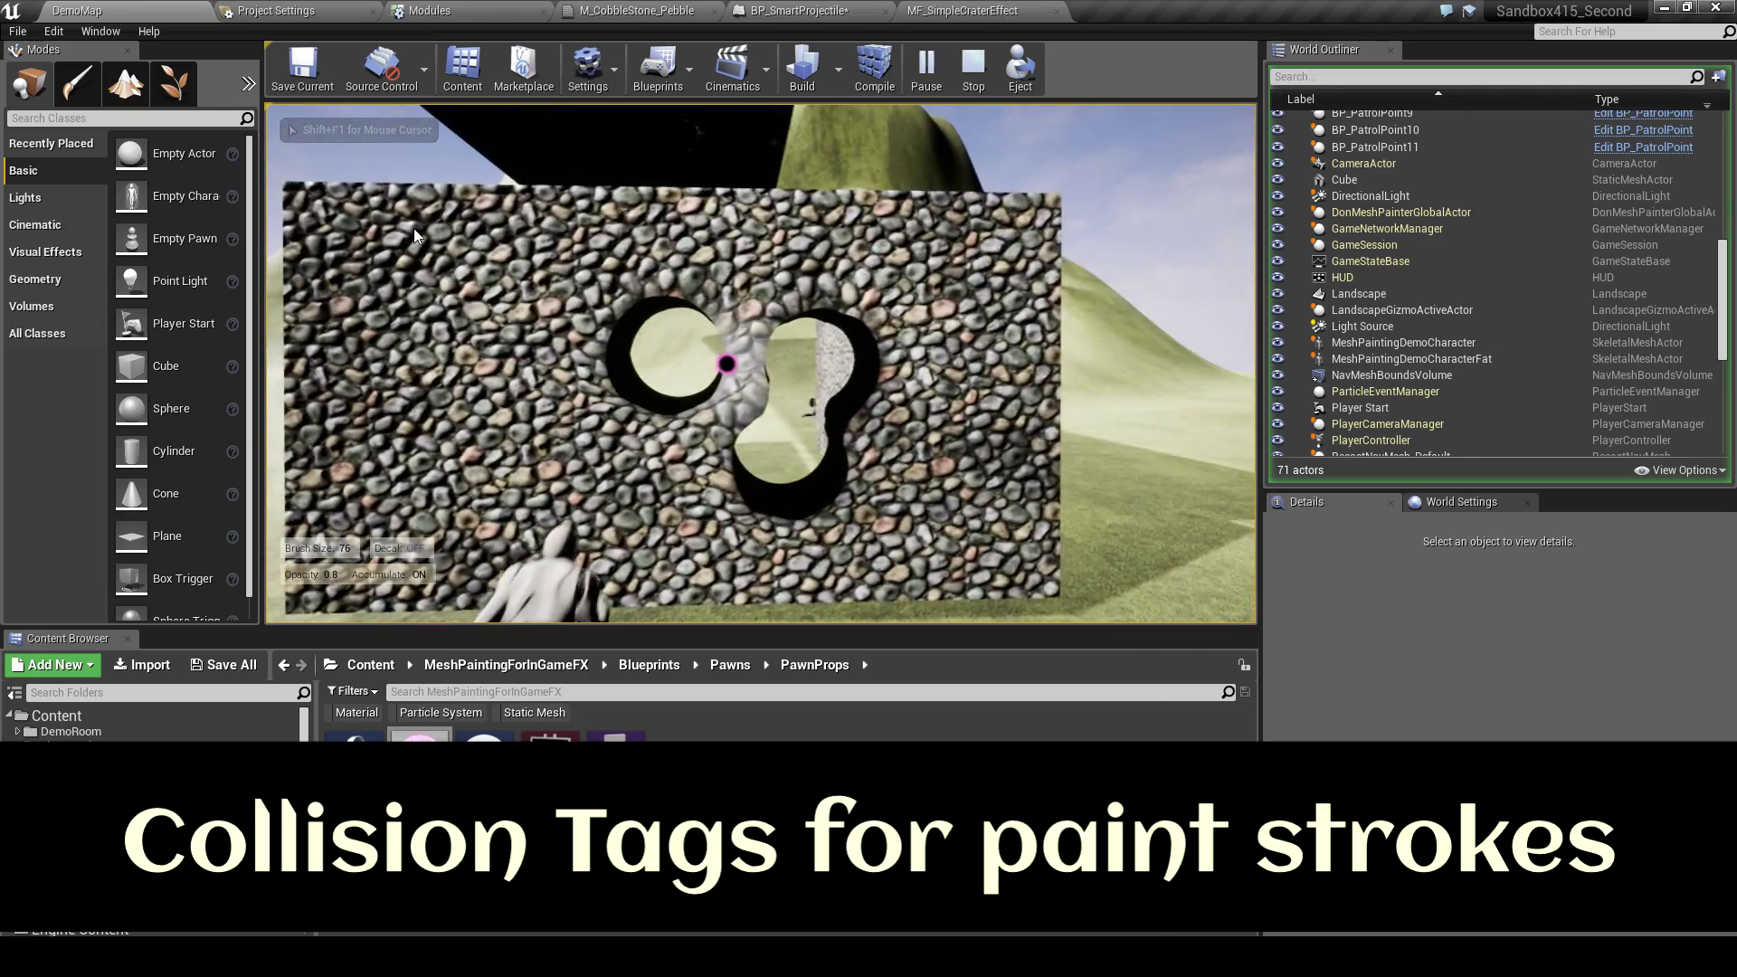
pyautogui.press('Escape')
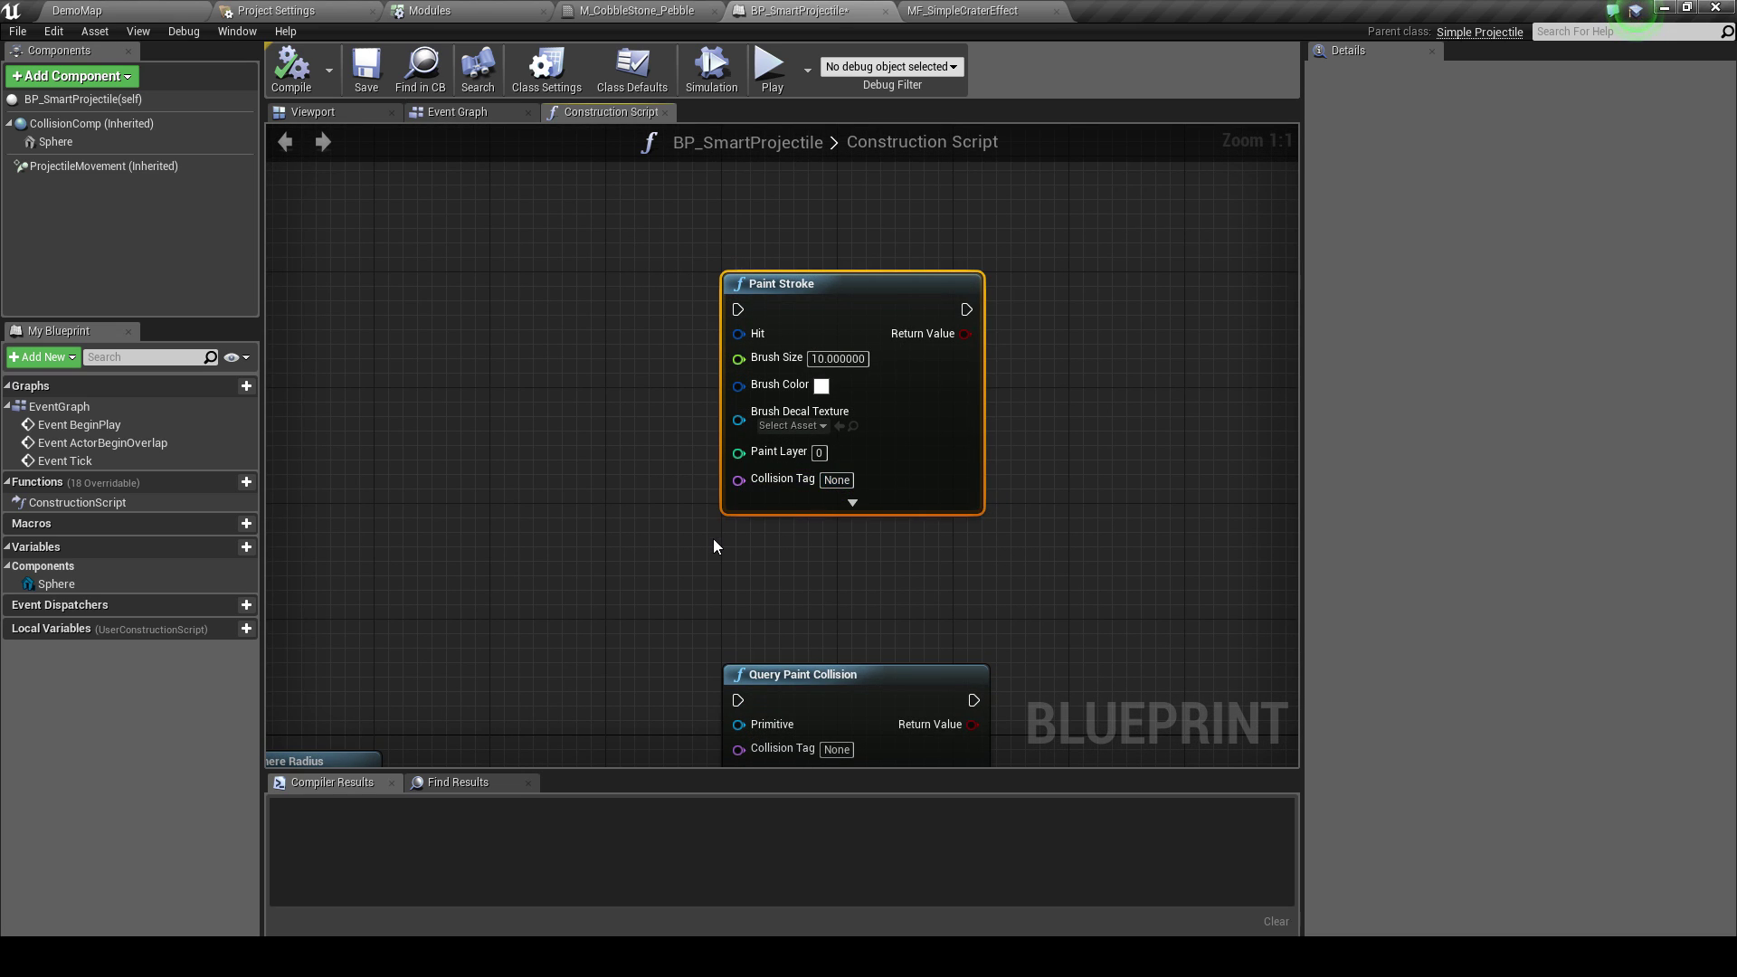
# Examine the Query Paint Collision node's collision tag, world location, minimum paint blob size and collision inflation scale inputs
pyautogui.moveTo(713, 539); pyautogui.dragTo(736, 322, button='right')
pyautogui.moveTo(714, 416); pyautogui.dragTo(664, 324, button='right')
pyautogui.moveTo(661, 323); pyautogui.dragTo(1122, 704)
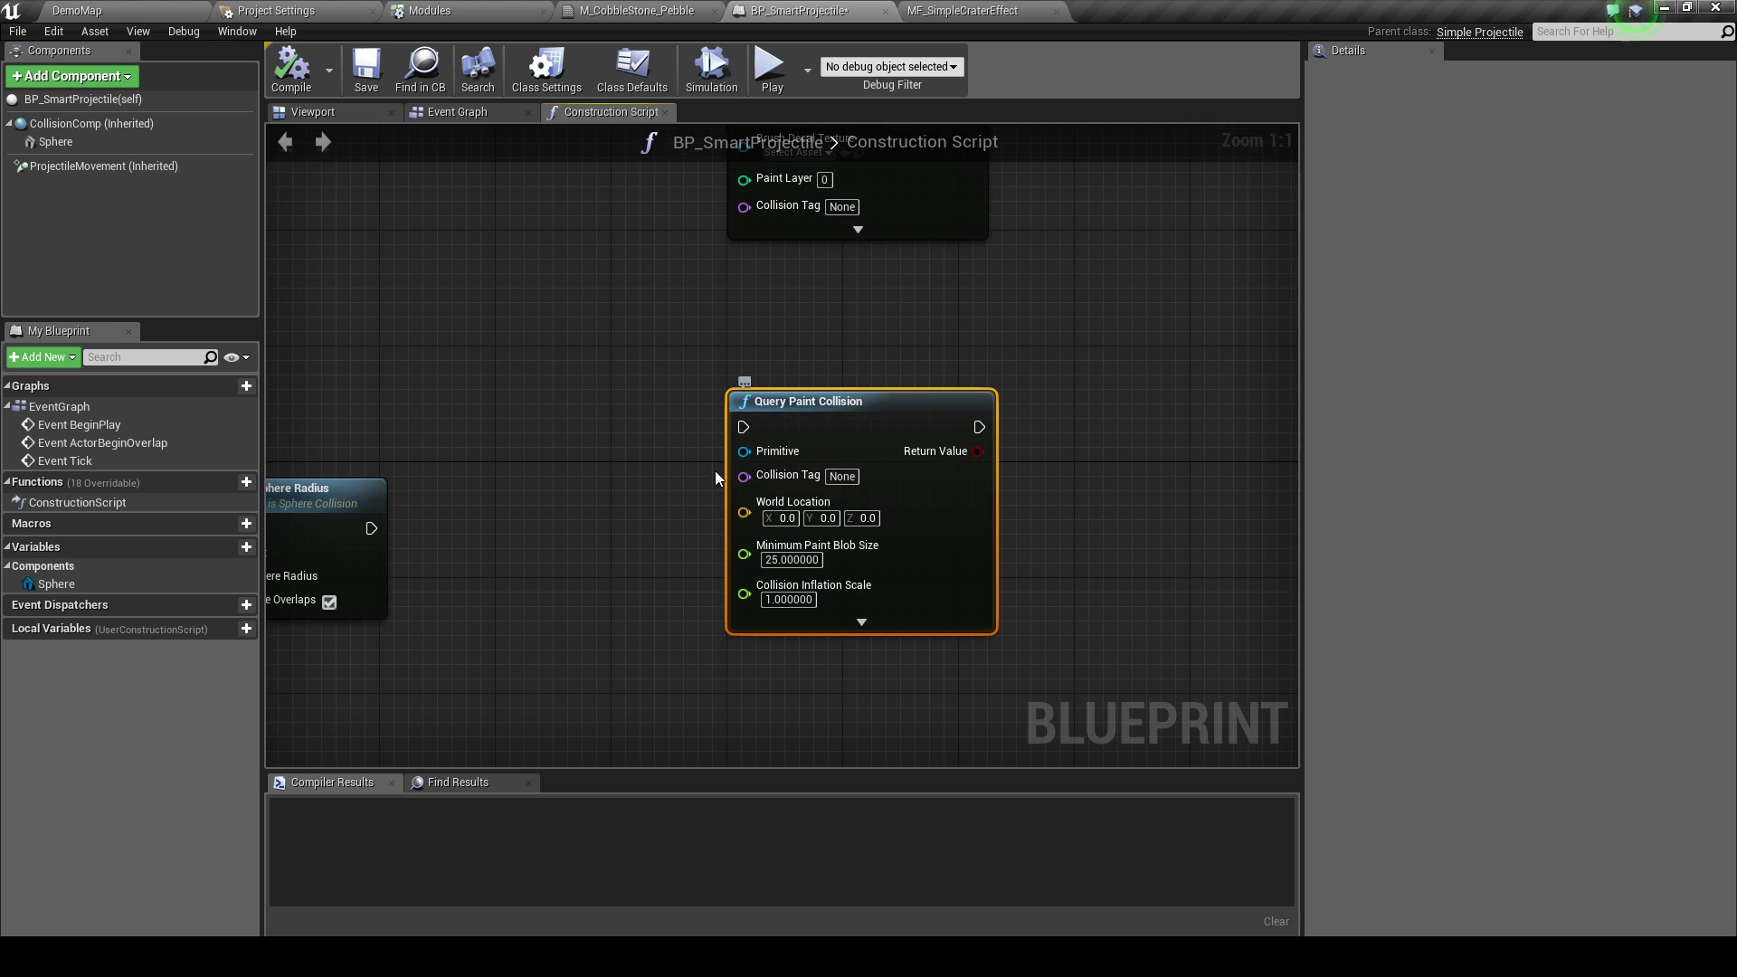
pyautogui.moveTo(751, 497); pyautogui.dragTo(846, 497)
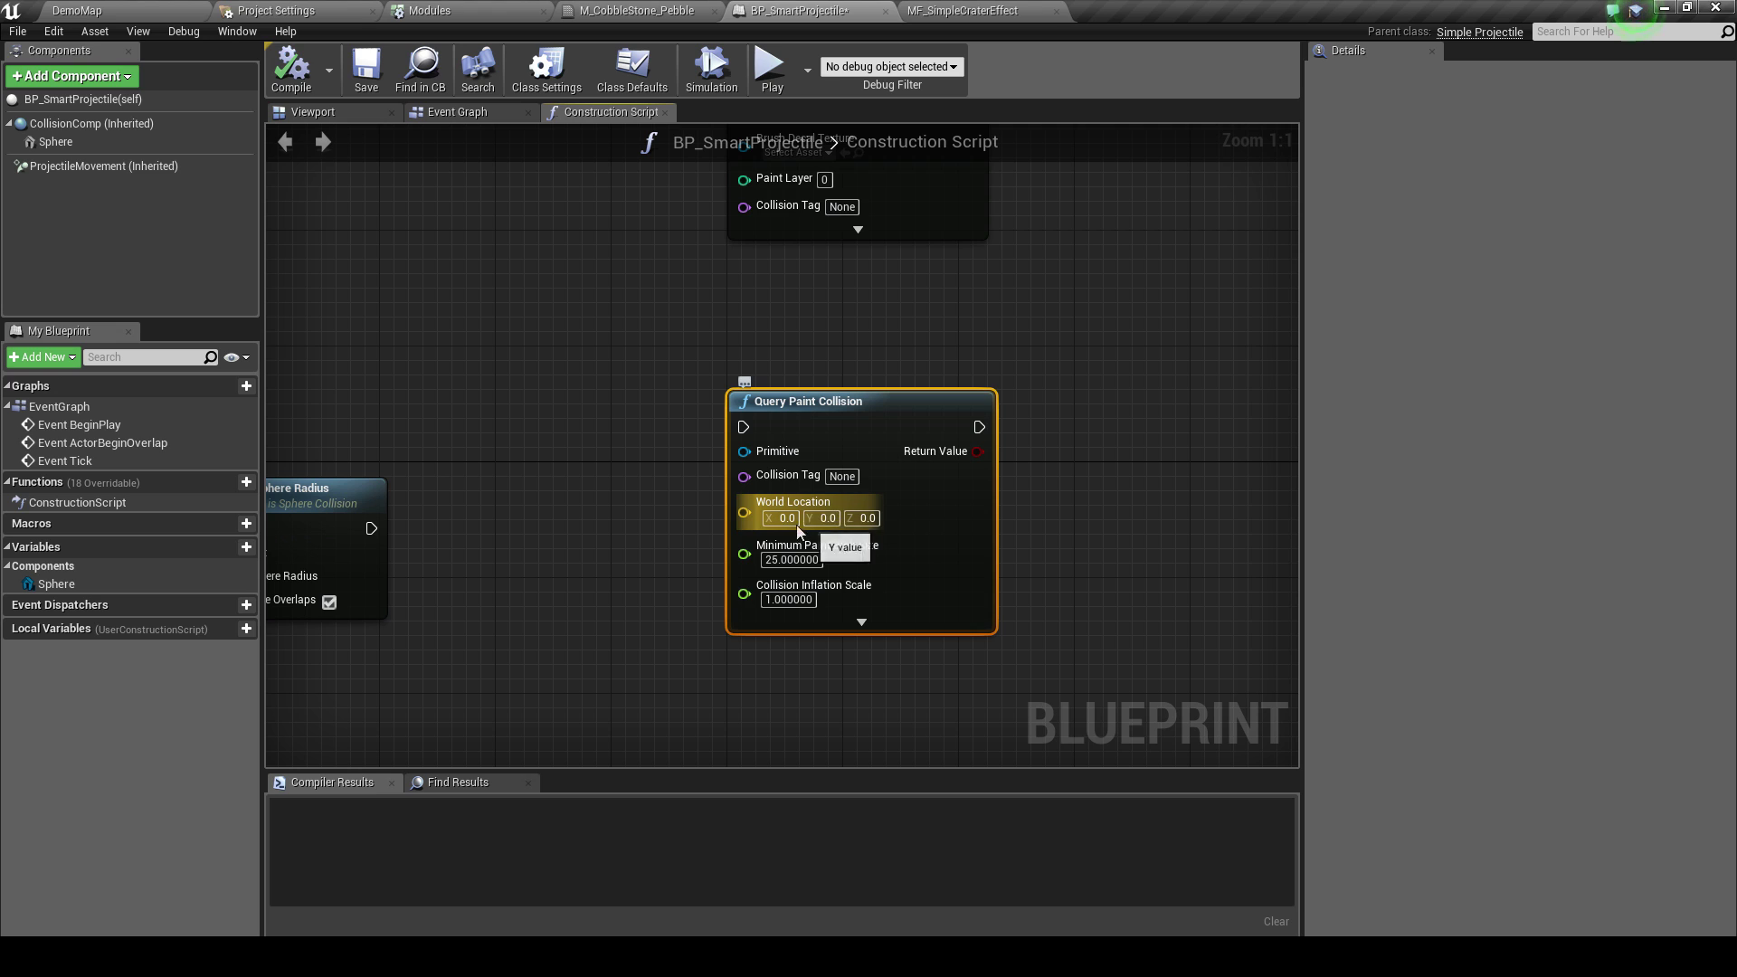
pyautogui.moveTo(685, 560); pyautogui.dragTo(871, 591)
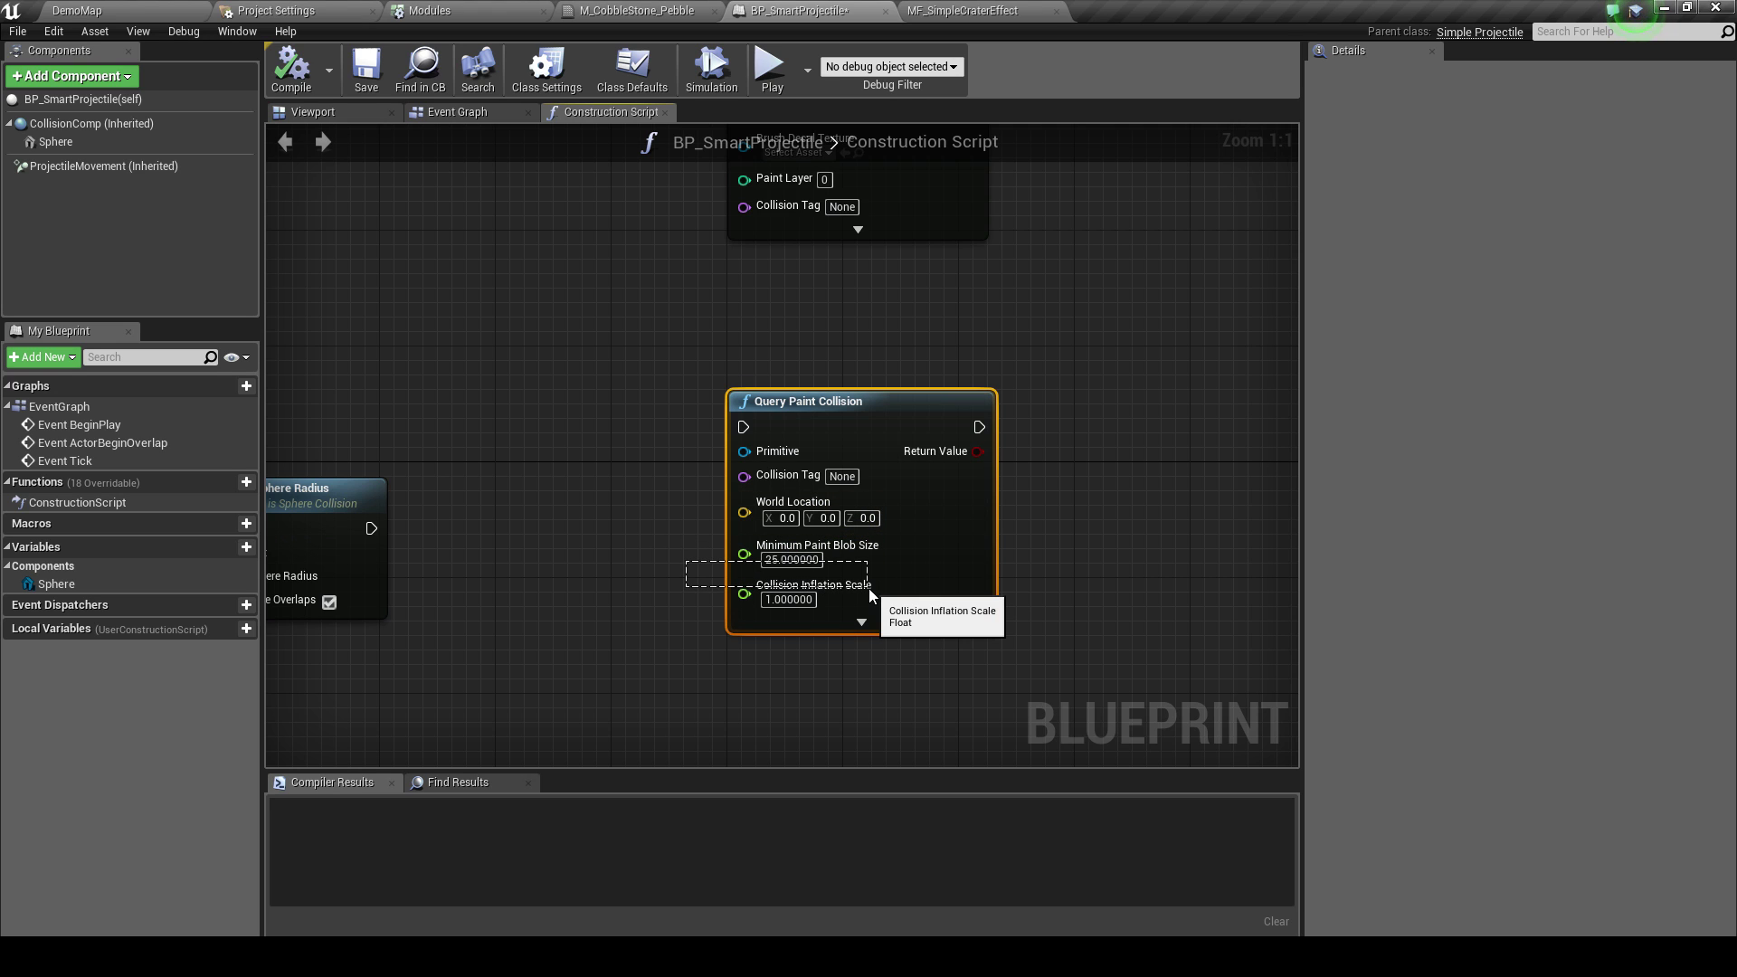
pyautogui.moveTo(928, 398); pyautogui.dragTo(957, 483)
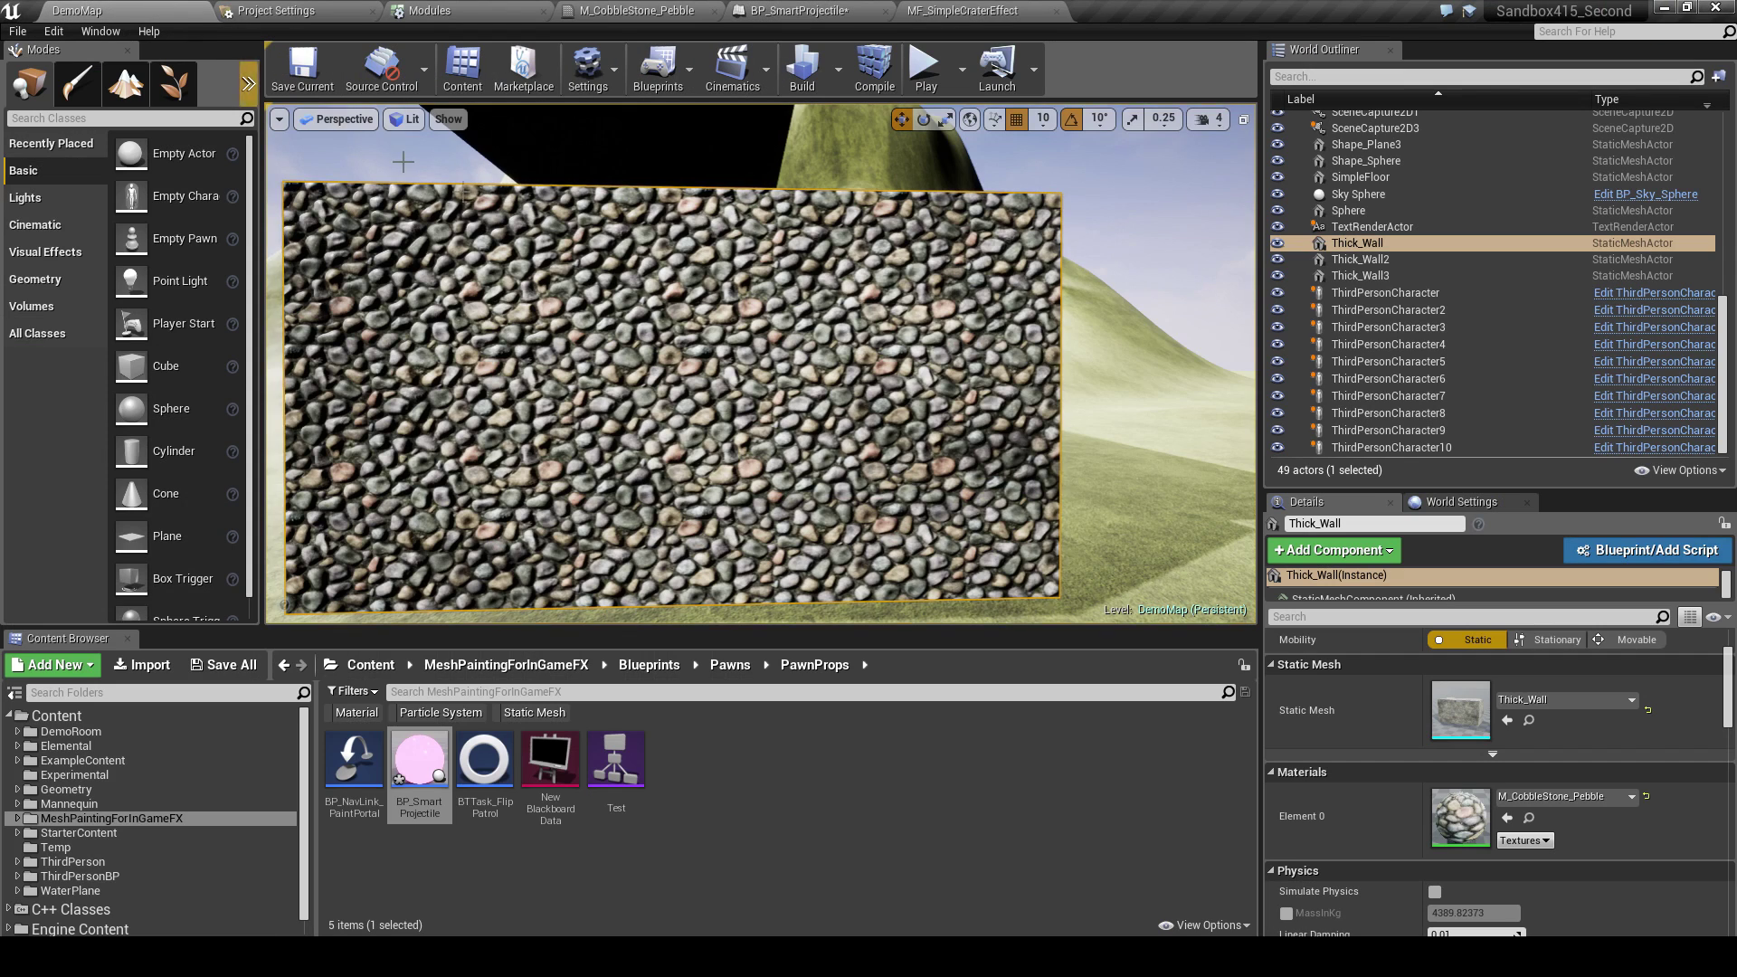
# Play the level, go to the raised wooden floor and paint holes in it with brush size 96
pyautogui.moveTo(403, 161); pyautogui.dragTo(734, 385, button='right')
pyautogui.moveTo(908, 345); pyautogui.dragTo(908, 345, button='right')
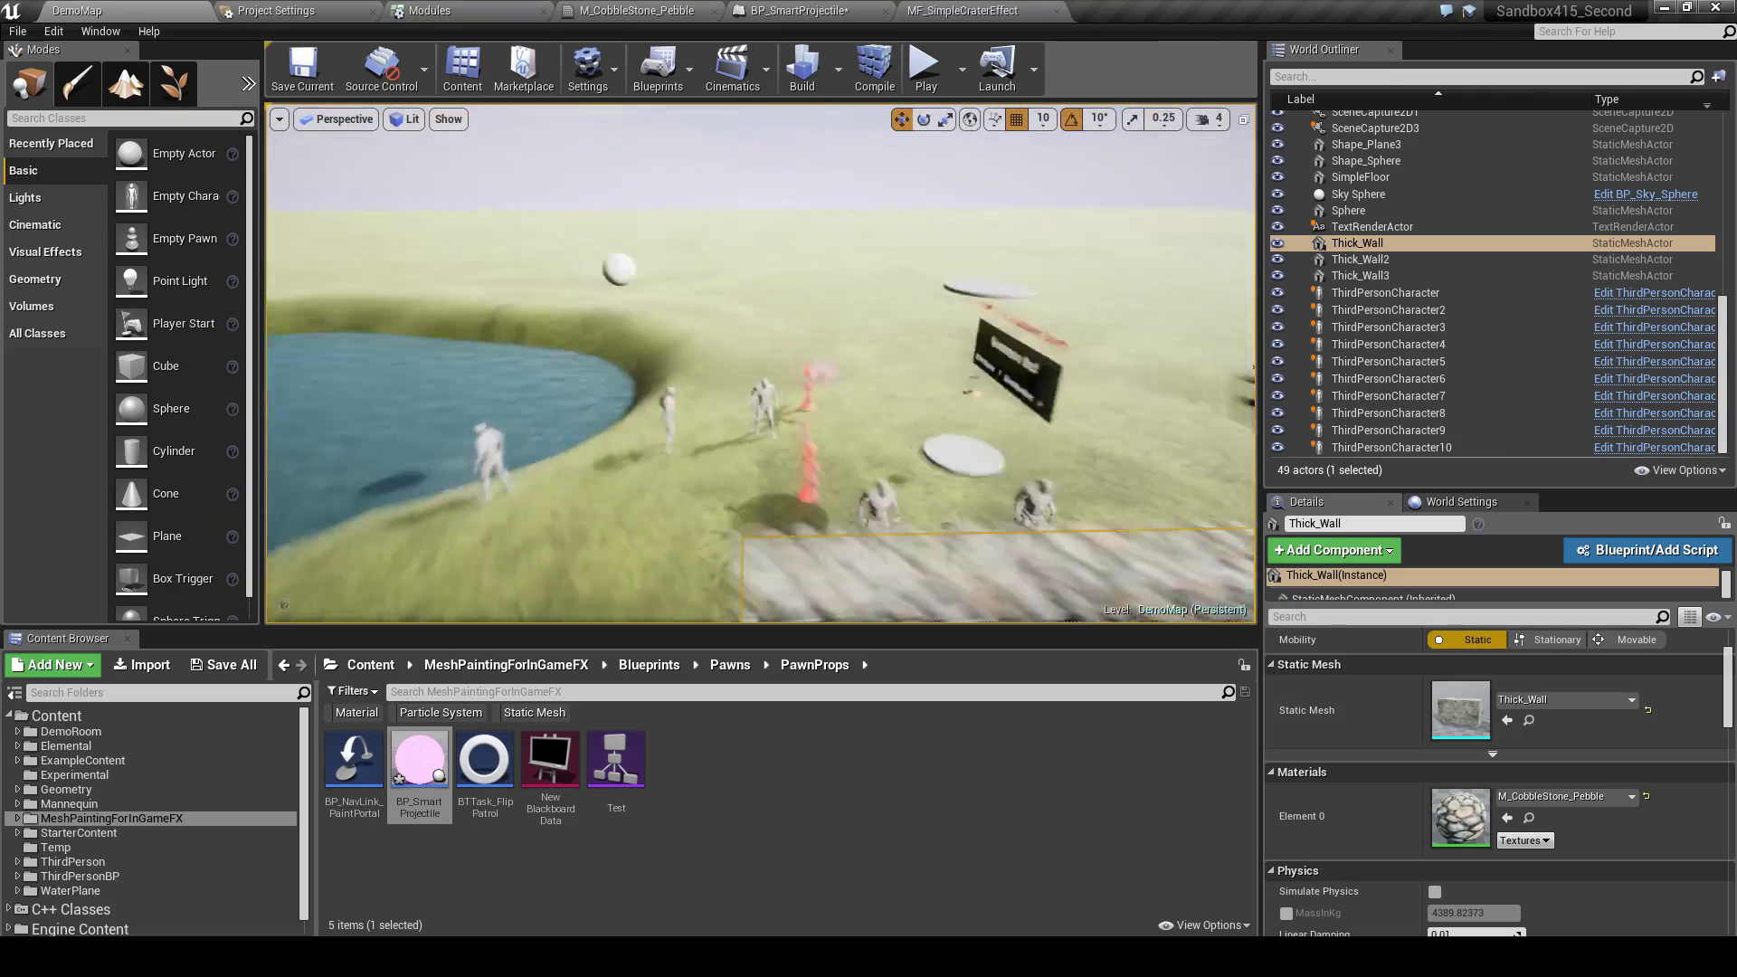
pyautogui.hotkey('alt', 'p')
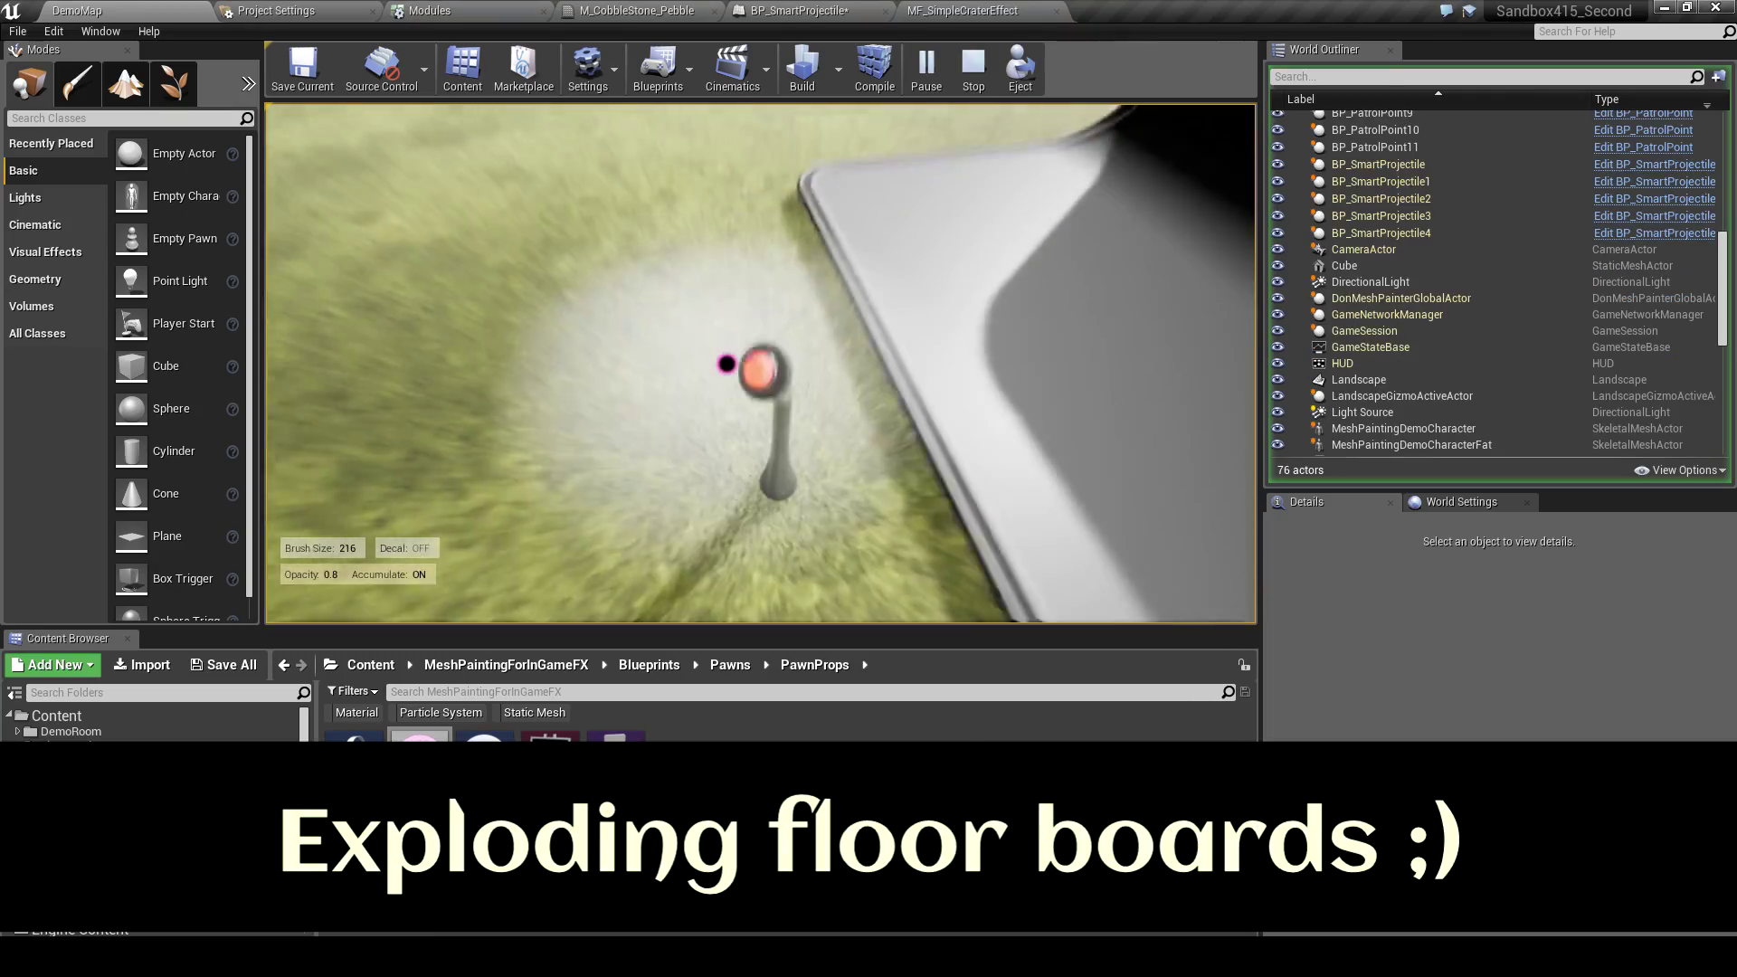
pyautogui.press('w')
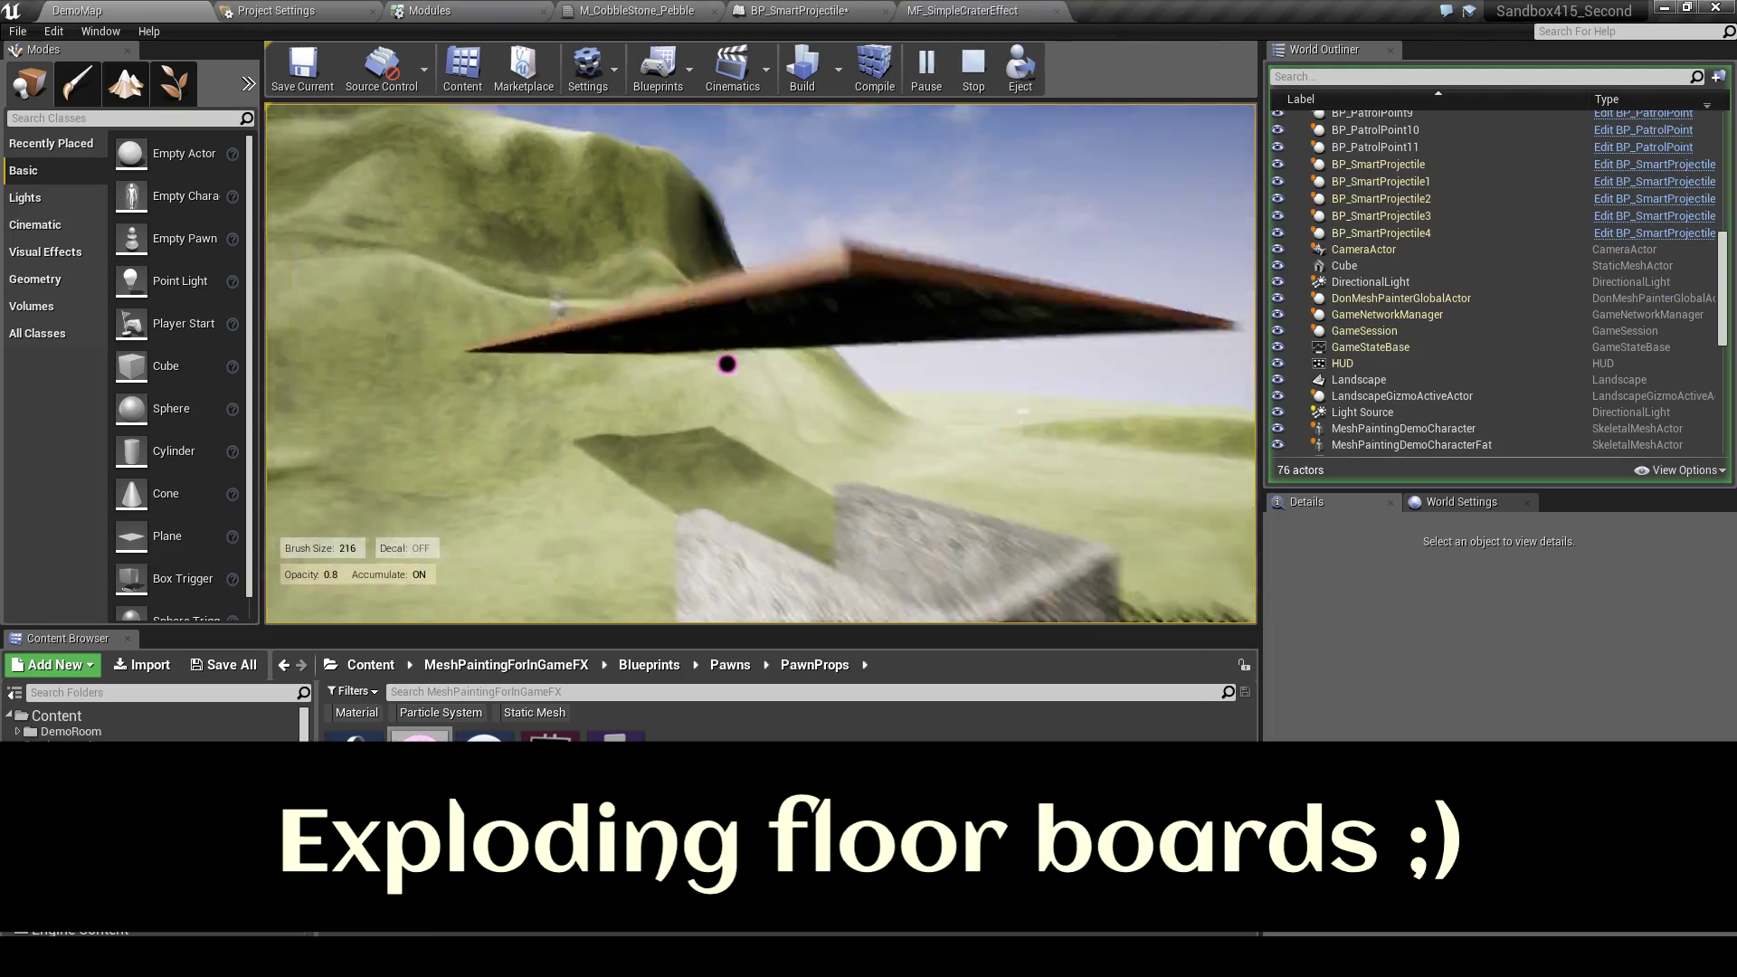
pyautogui.scroll(-5, 726, 363)
pyautogui.click(726, 363)
pyautogui.click(727, 363)
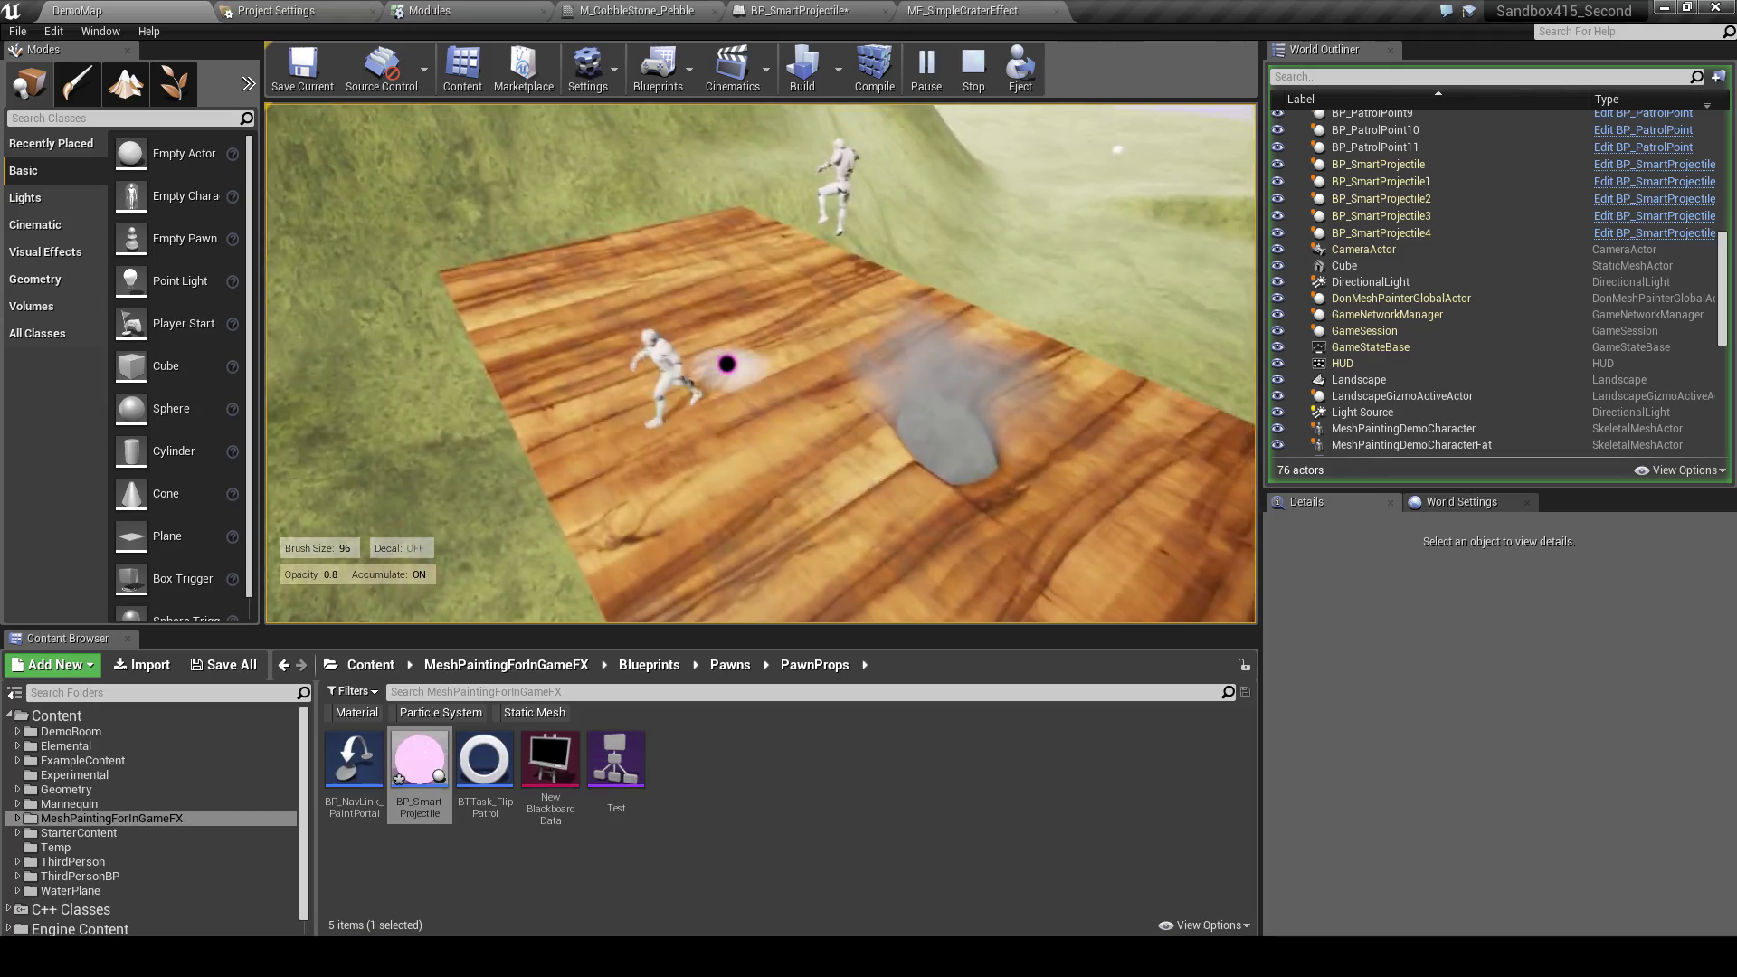
pyautogui.click(726, 364)
# Paint bigger holes in the wooden floor near the running characters, enlarging the brush to 156 and 176
pyautogui.scroll(3, 727, 364)
pyautogui.click(726, 364)
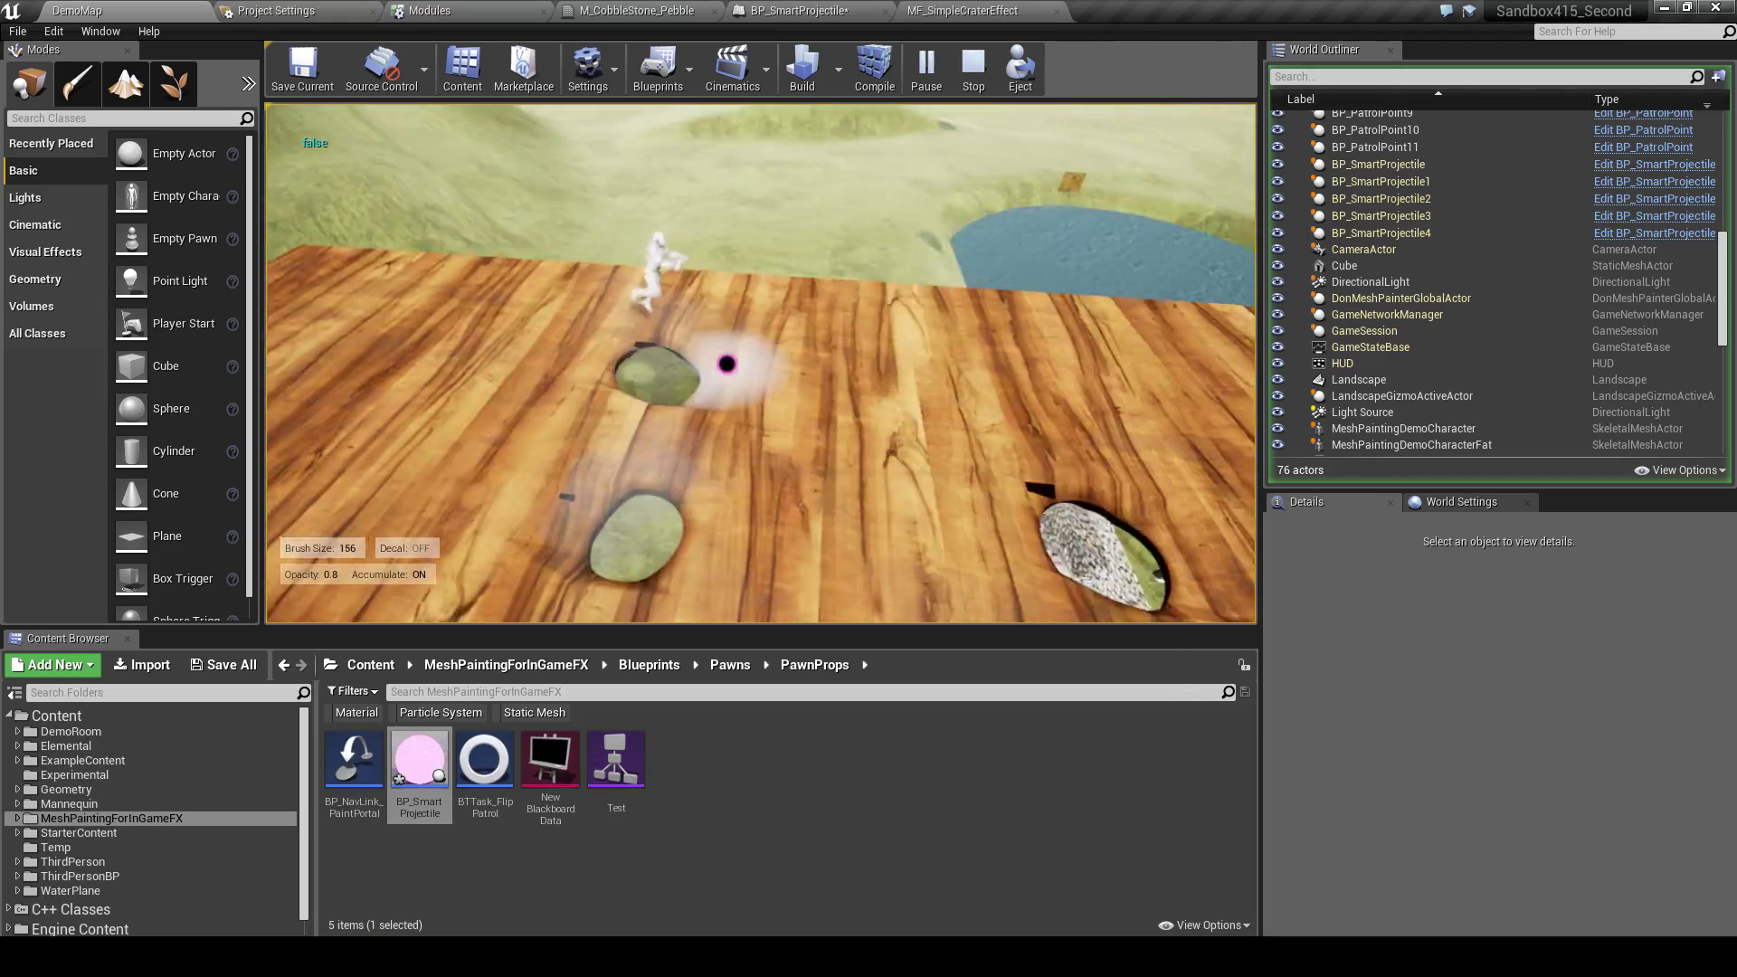
pyautogui.scroll(1, 726, 364)
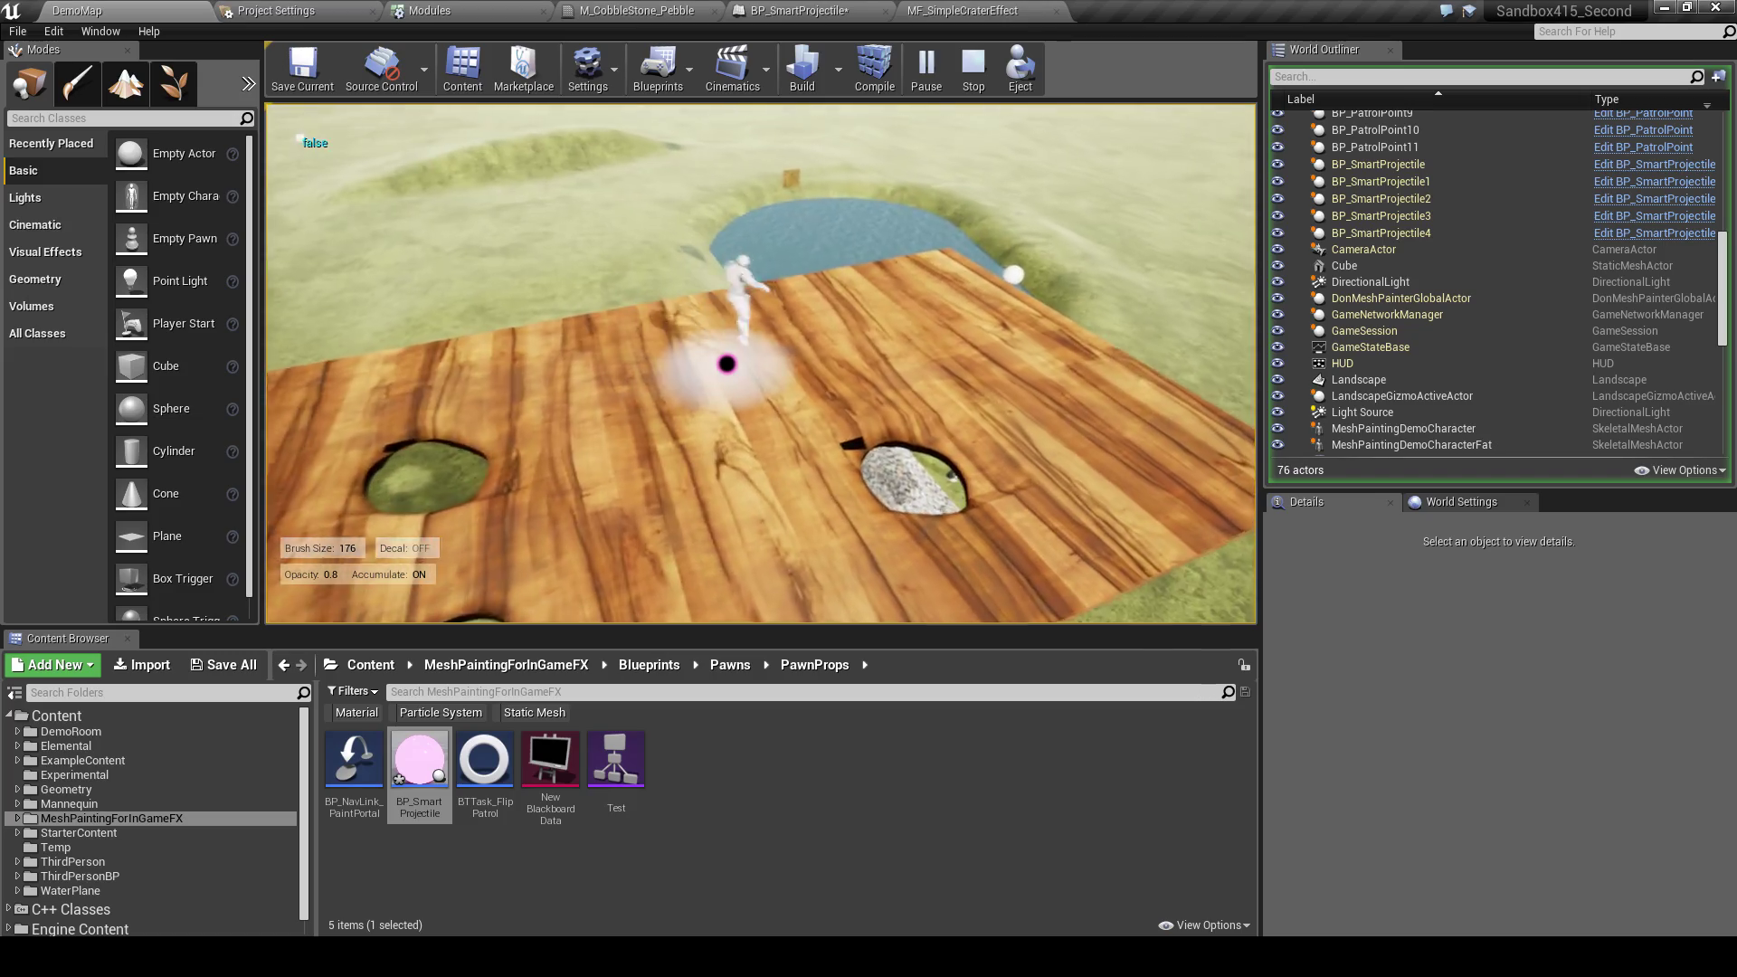
pyautogui.click(726, 363)
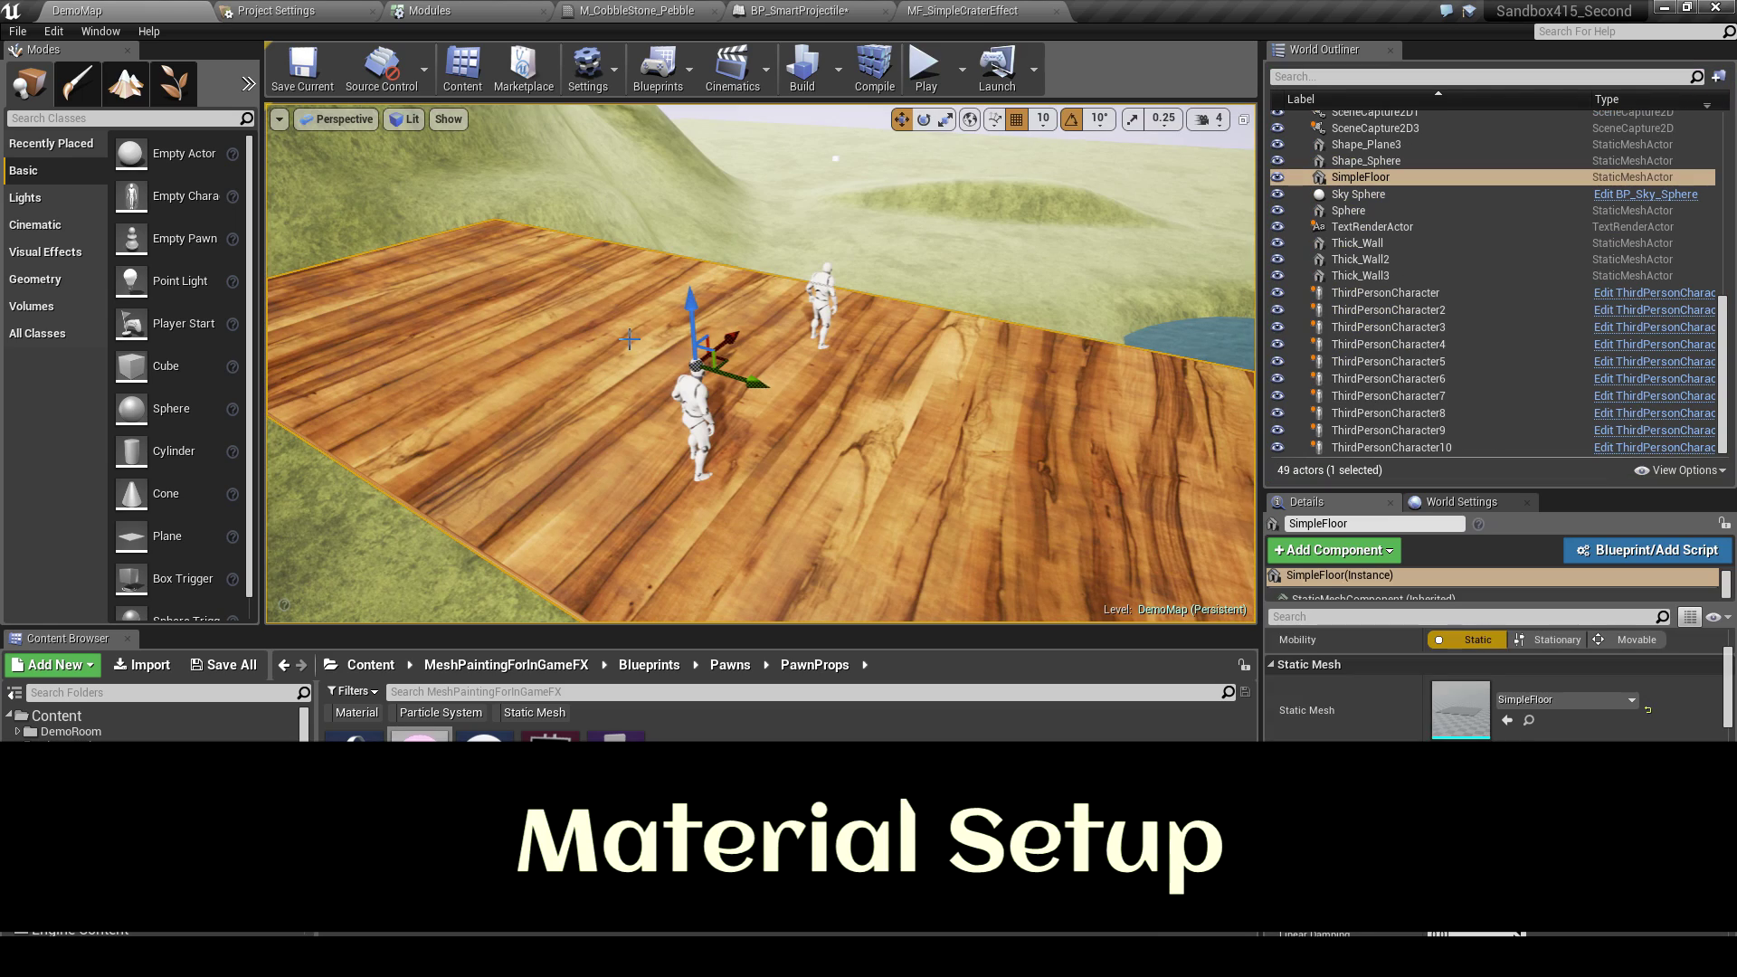
# Open the wooden floor's M_Wood_Oak_Inst material and its parent M_Wood_Oak, and select the Don_Local_Space_Paint node
pyautogui.doubleClick(1461, 797)
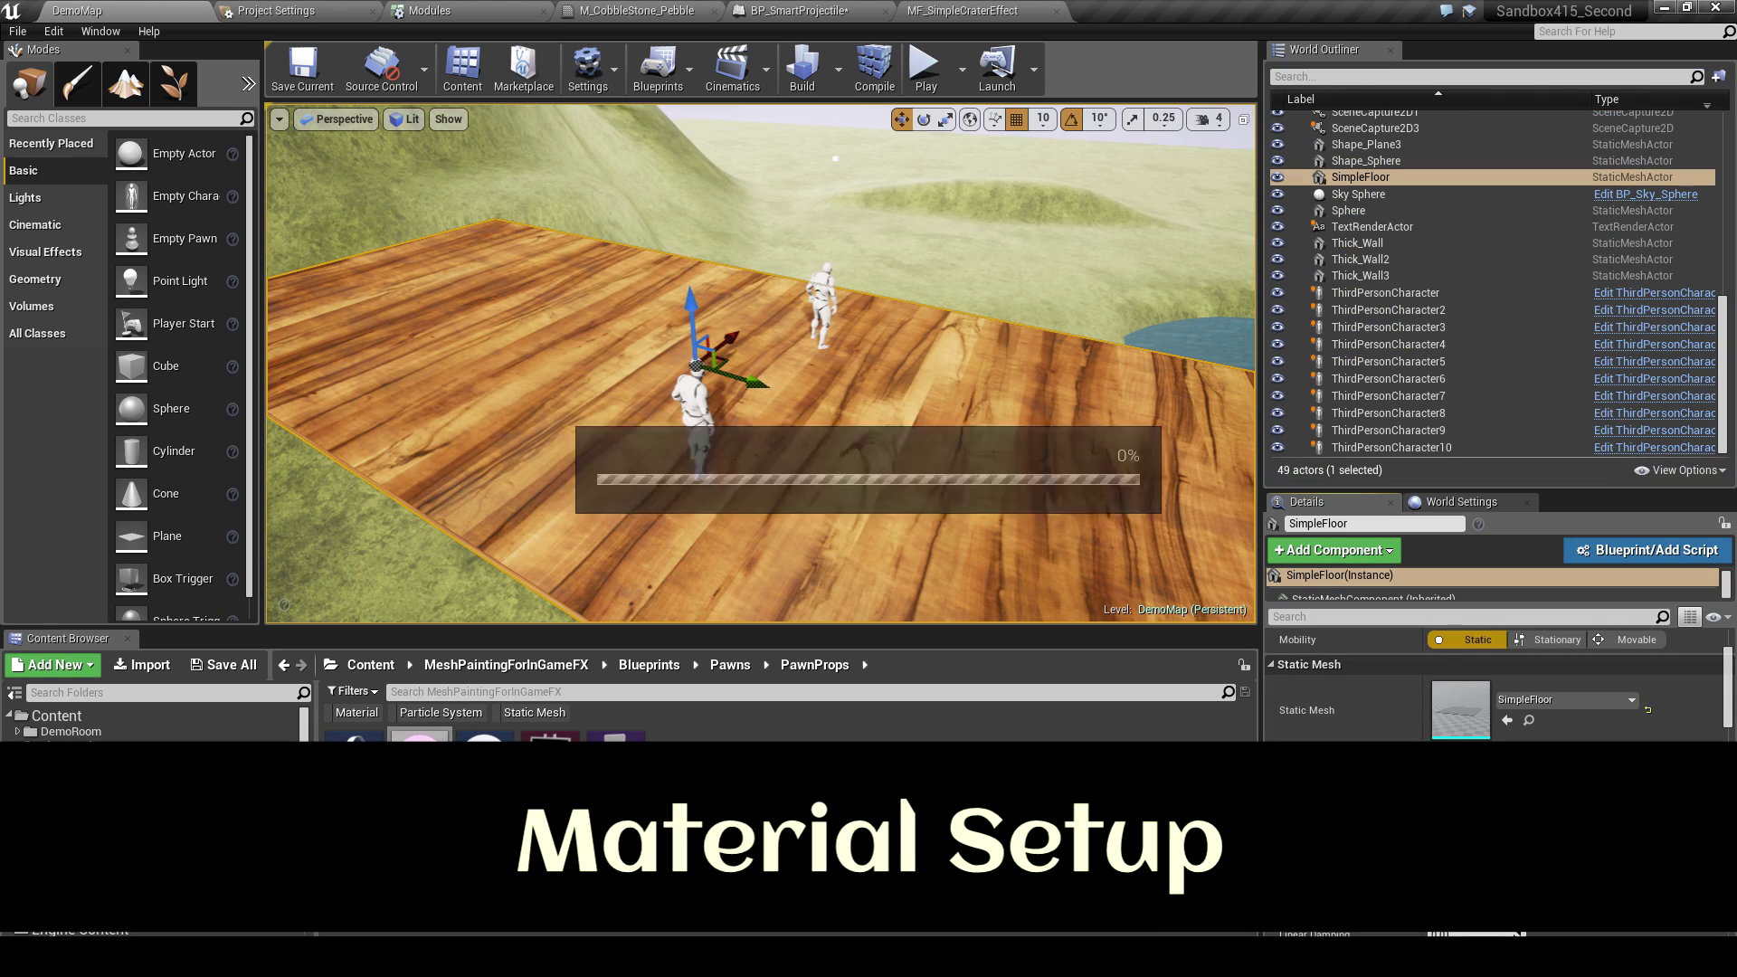
pyautogui.doubleClick(200, 384)
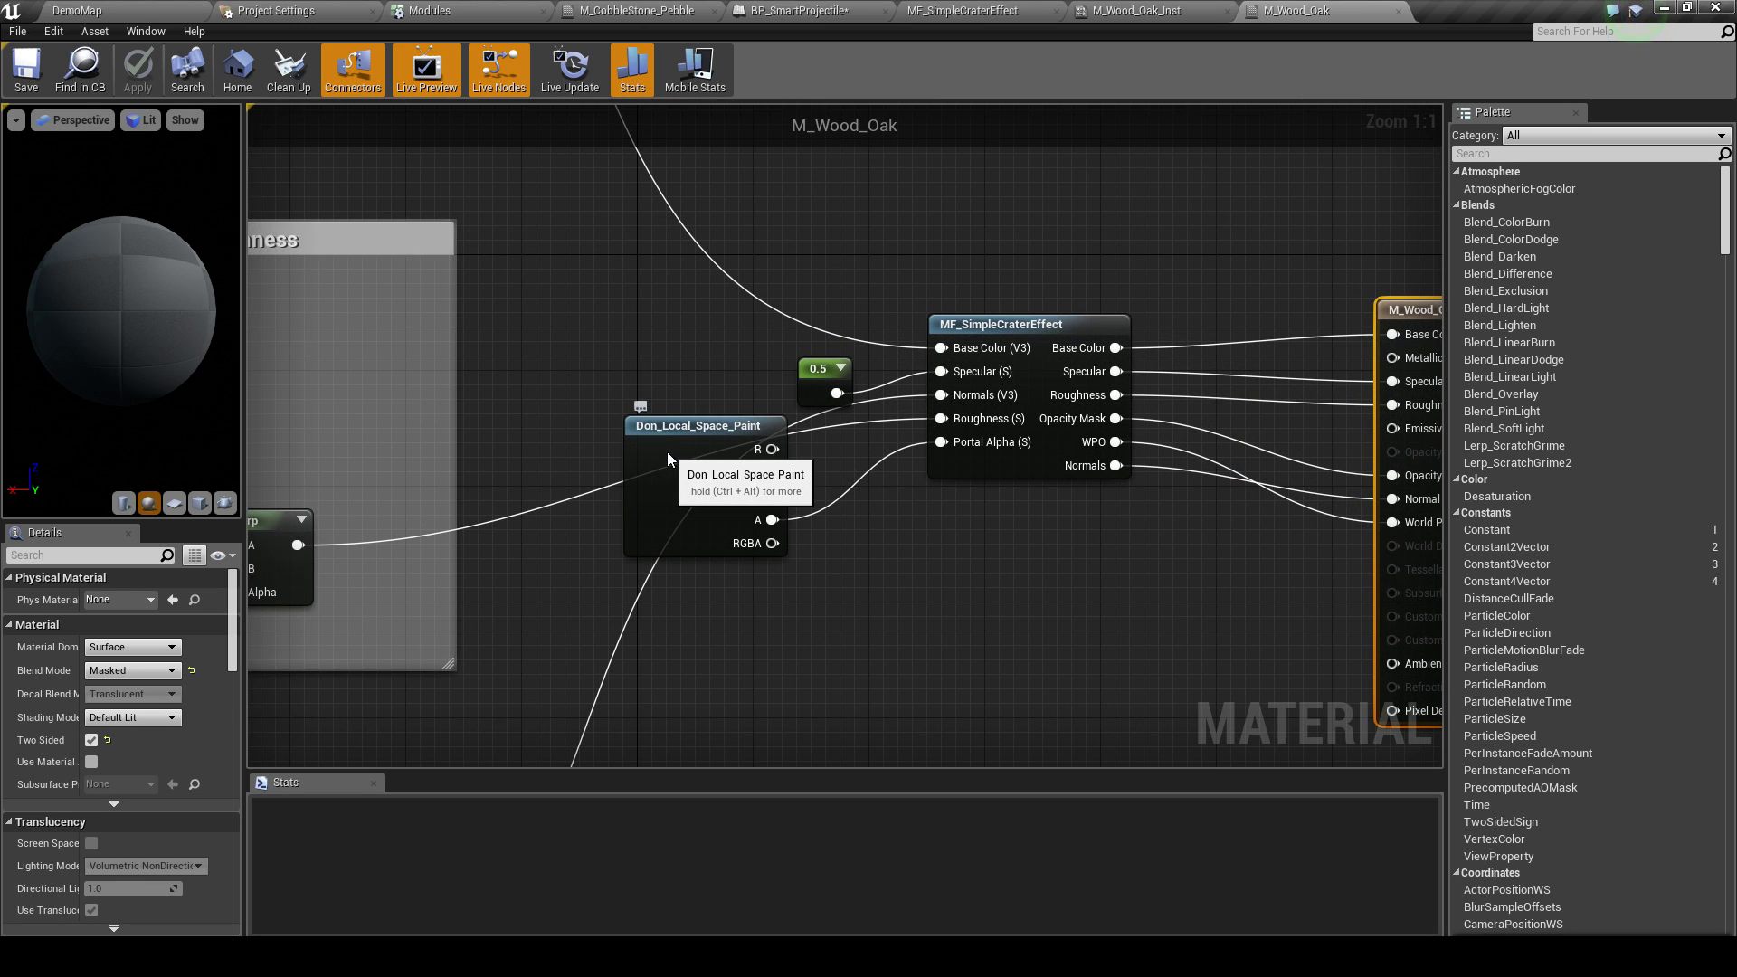
pyautogui.click(685, 432)
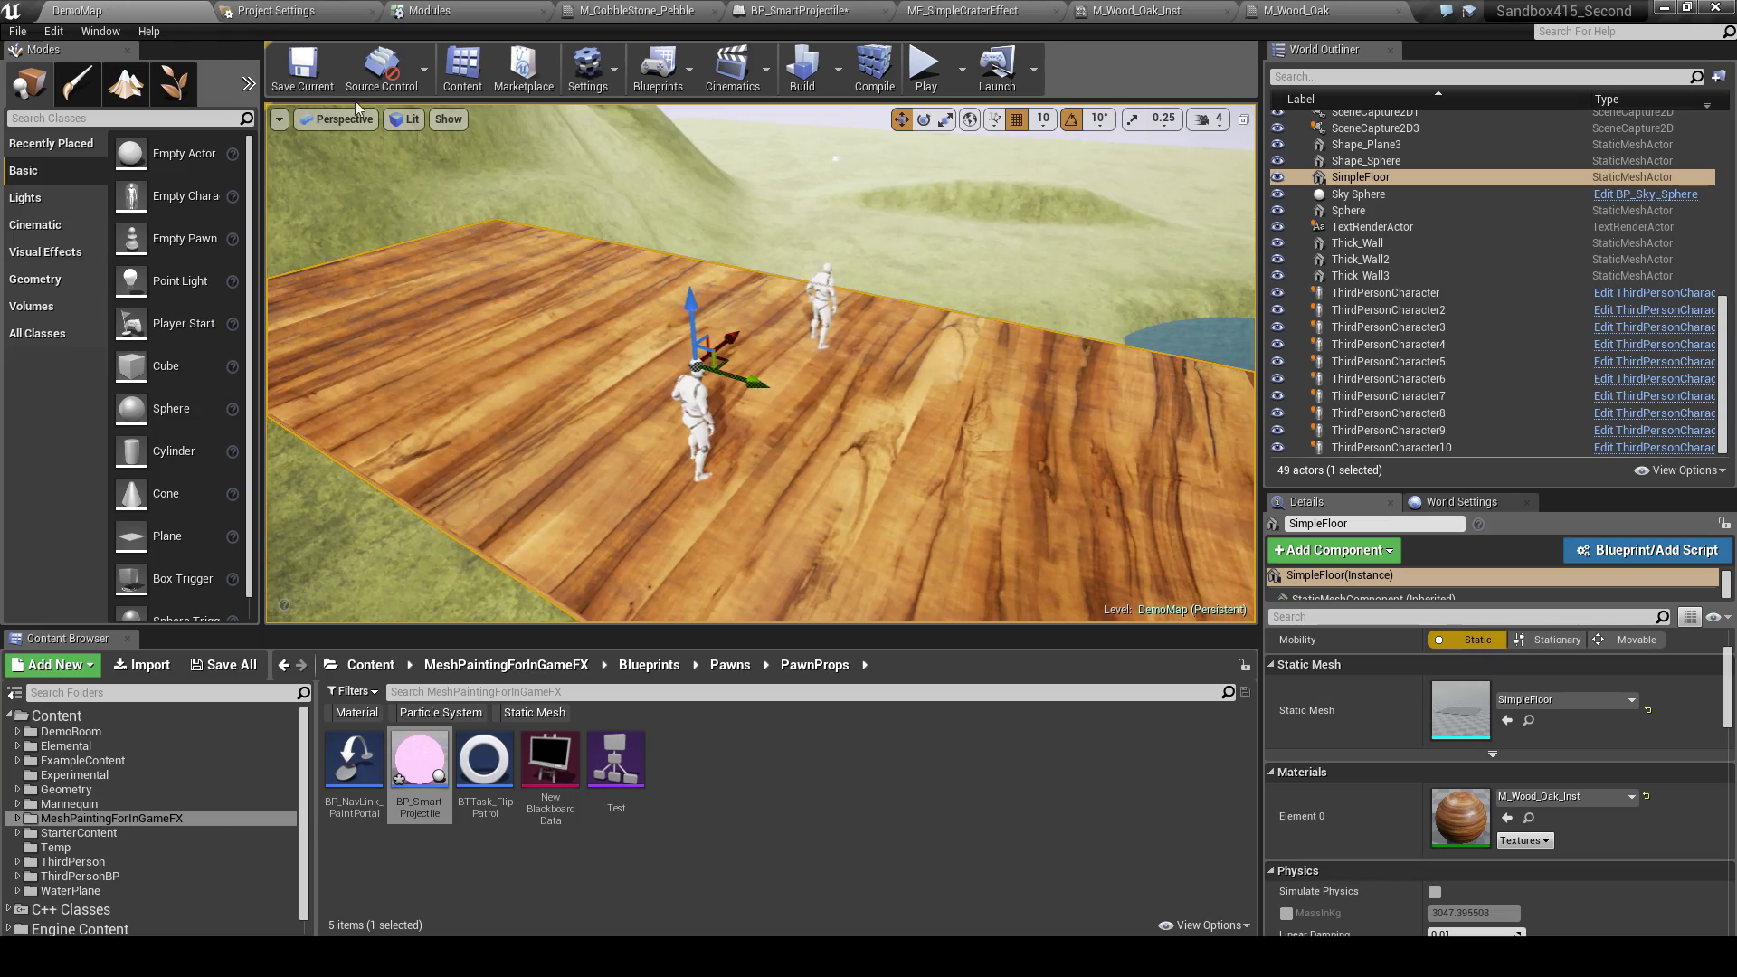
# Inspect the SimpleFloor mesh in the level edge-on from the side and from directly above
pyautogui.moveTo(579, 298); pyautogui.dragTo(674, 249, button='right')
pyautogui.moveTo(491, 399); pyautogui.dragTo(491, 403, button='right')
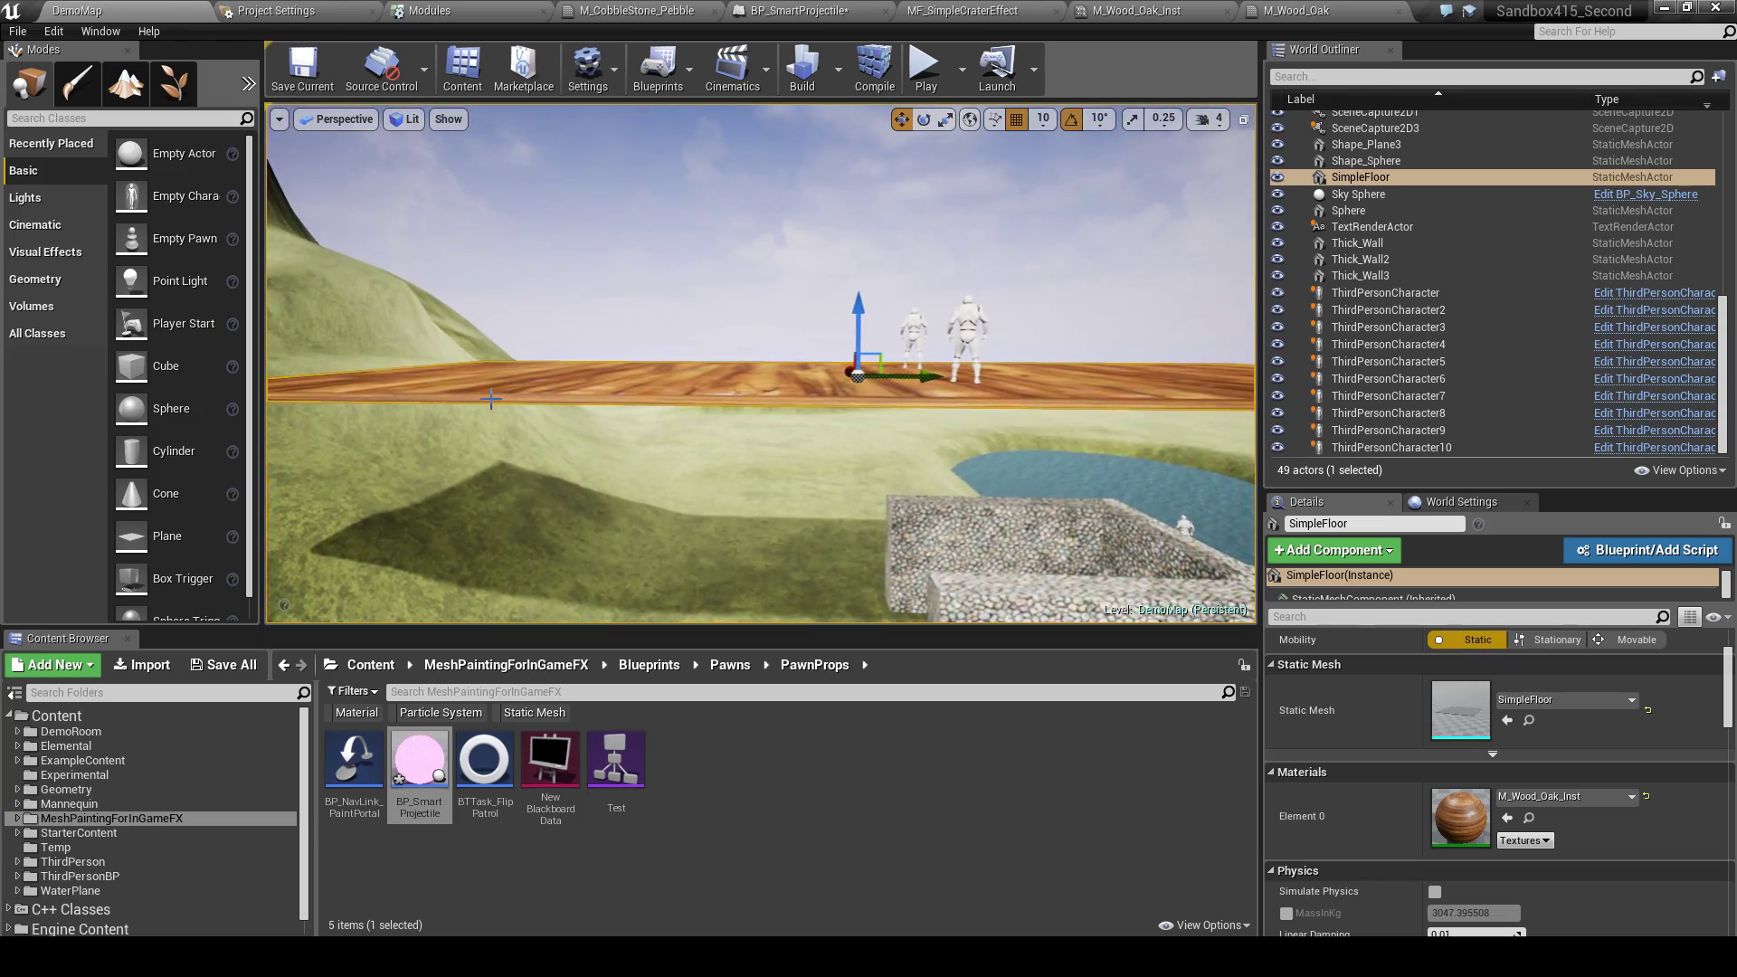
pyautogui.moveTo(424, 198); pyautogui.dragTo(425, 407, button='right')
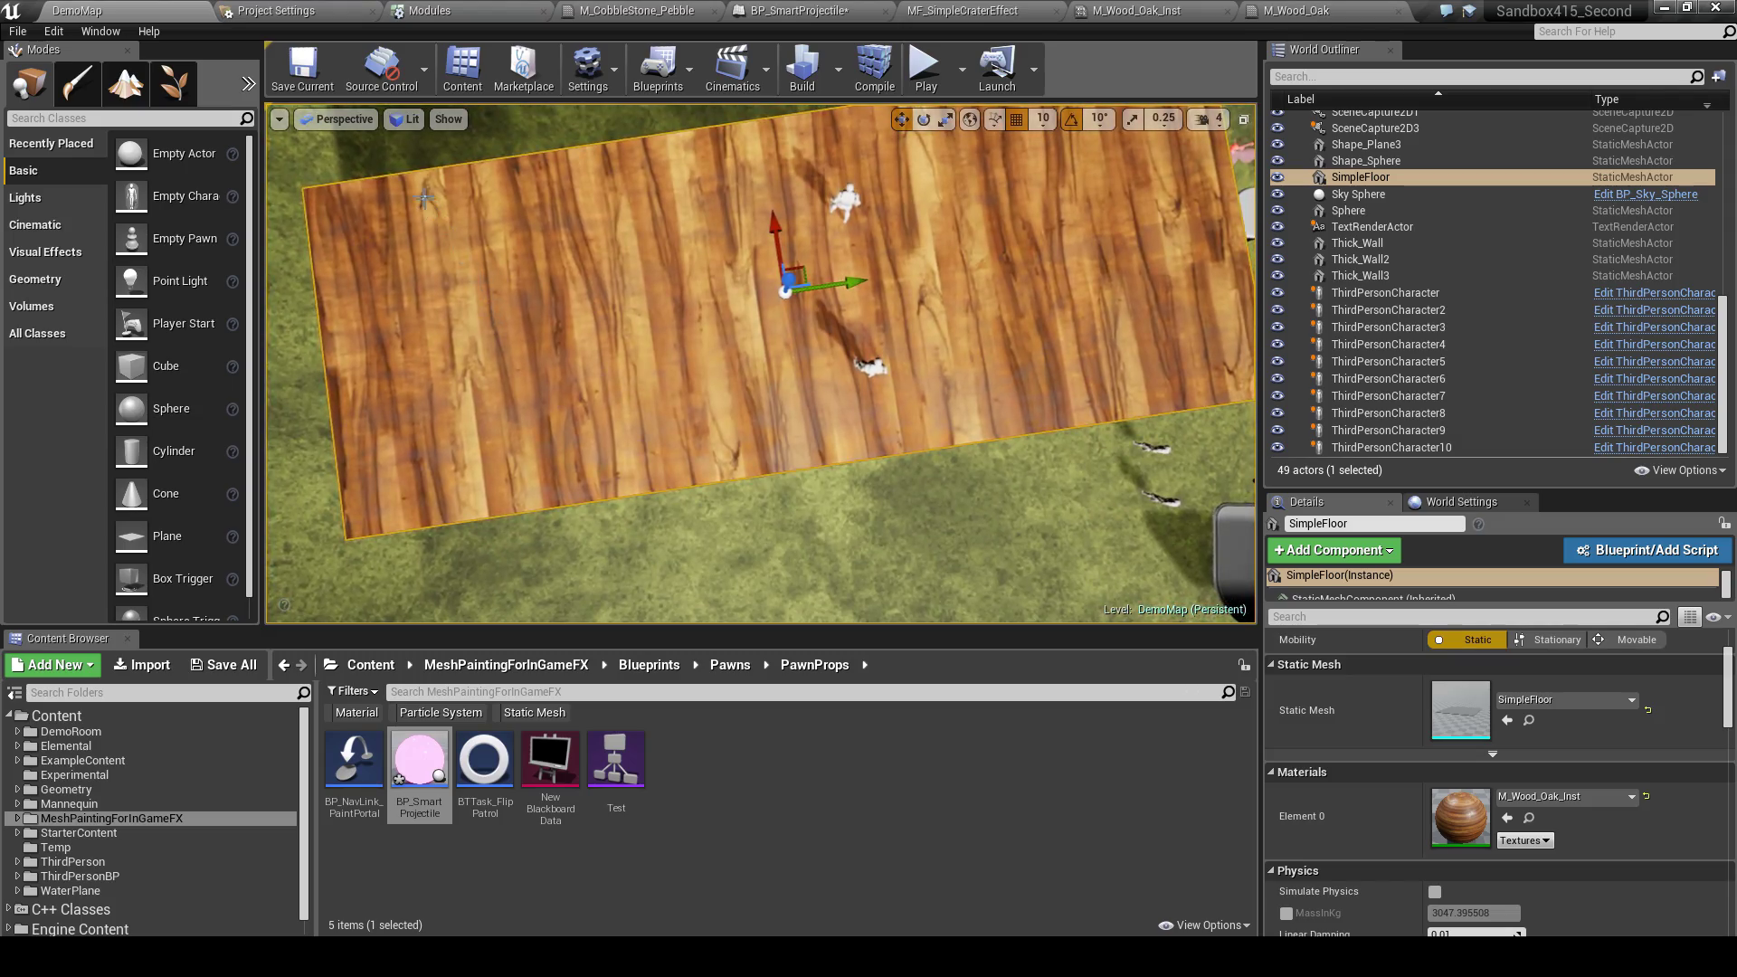
pyautogui.moveTo(317, 210); pyautogui.dragTo(258, 122, button='right')
pyautogui.moveTo(696, 401); pyautogui.dragTo(696, 404, button='right')
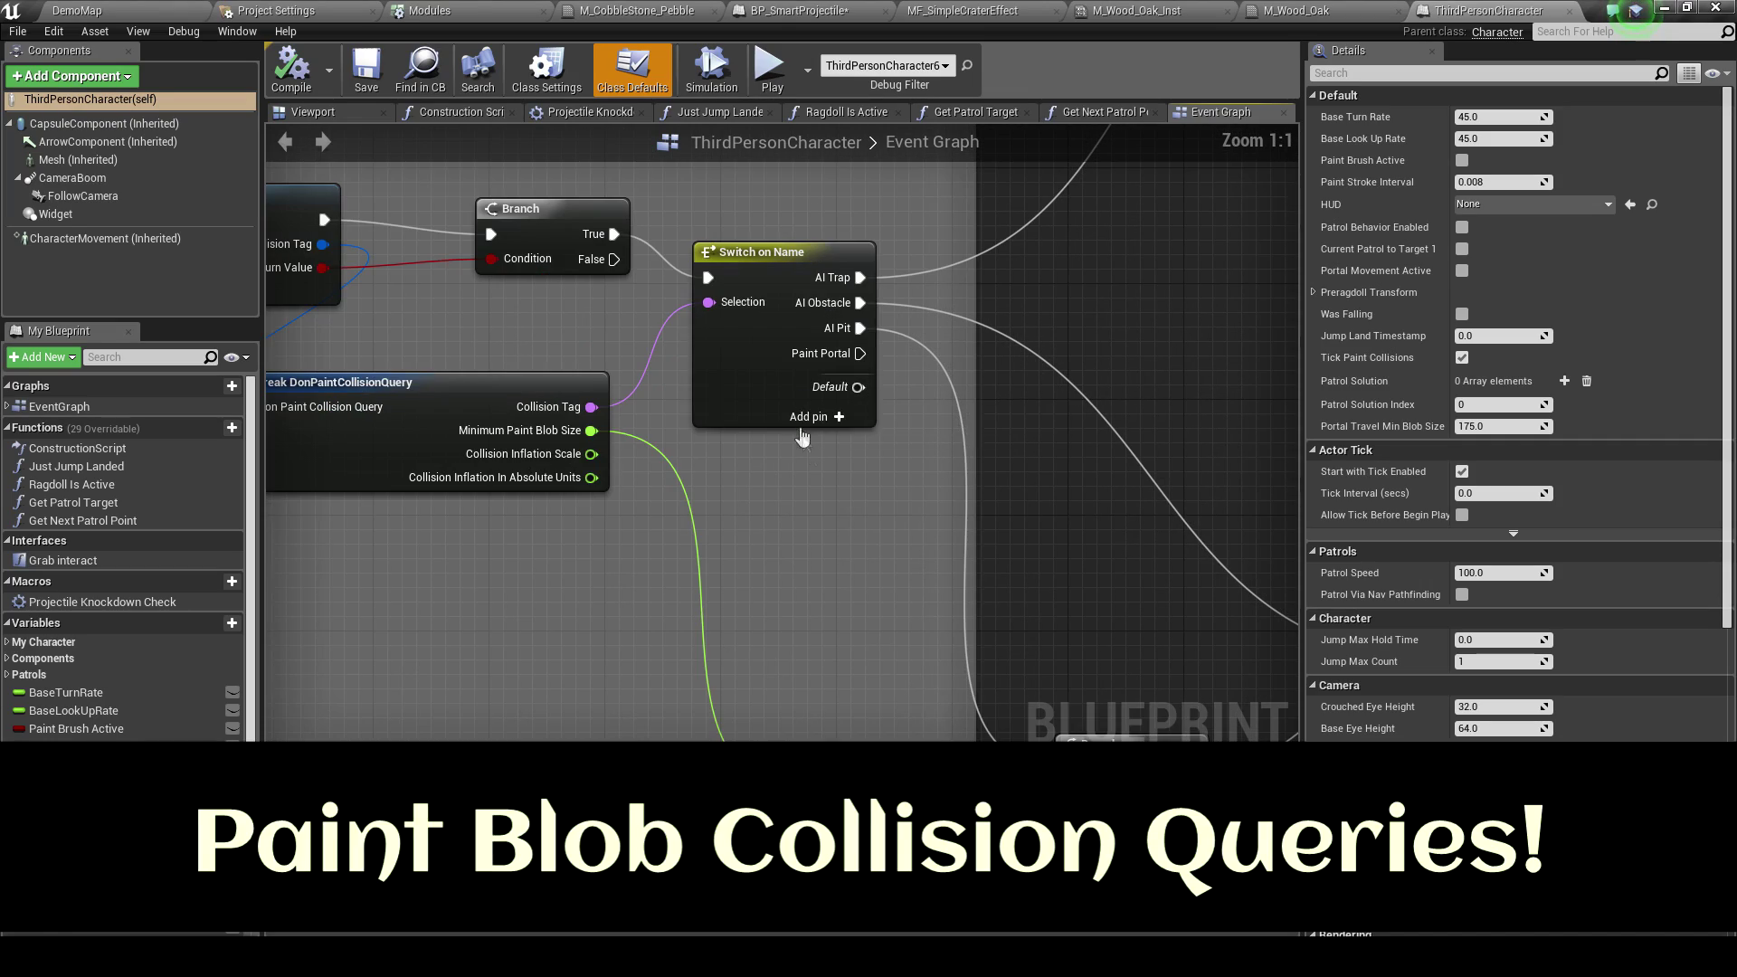
# Examine the four Make DonPaintCollisionQuery nodes feeding Query Paint Collision Multi in the ThirdPersonCharacter event graph
pyautogui.moveTo(846, 579); pyautogui.dragTo(806, 483, button='right')
pyautogui.moveTo(618, 432); pyautogui.dragTo(912, 449, button='right')
pyautogui.scroll(-3, 912, 448)
pyautogui.moveTo(508, 334); pyautogui.dragTo(1046, 510, button='right')
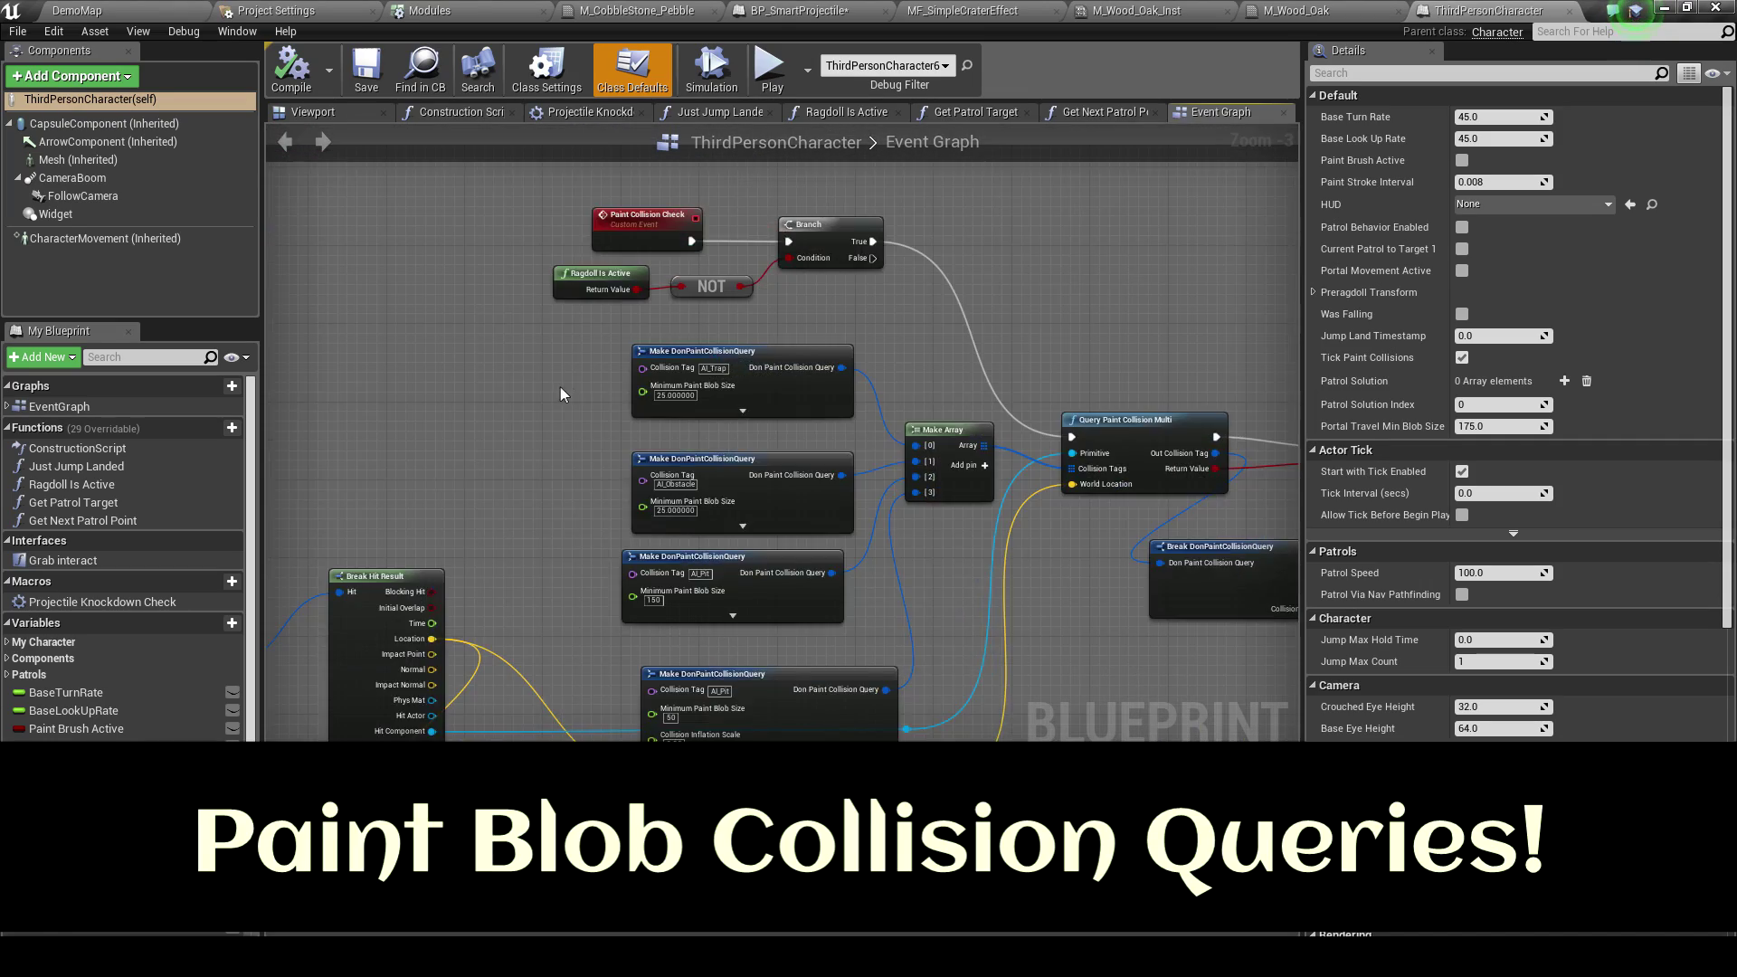
pyautogui.scroll(3, 568, 396)
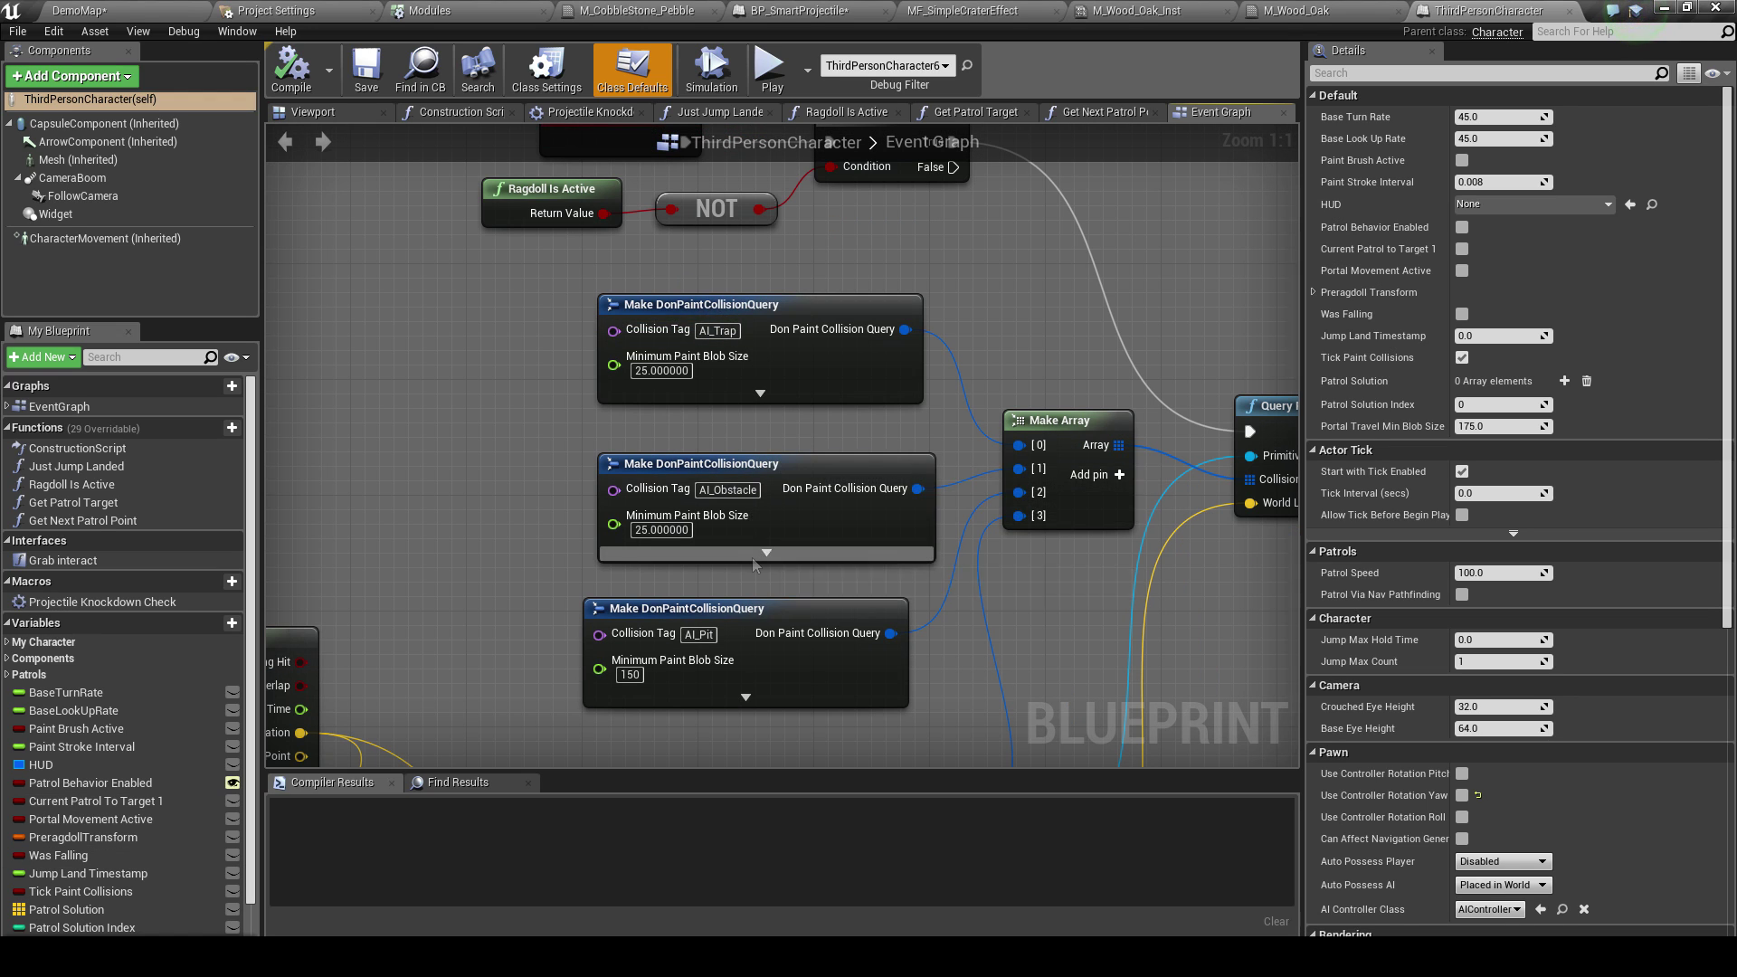
pyautogui.moveTo(769, 551); pyautogui.dragTo(718, 395, button='right')
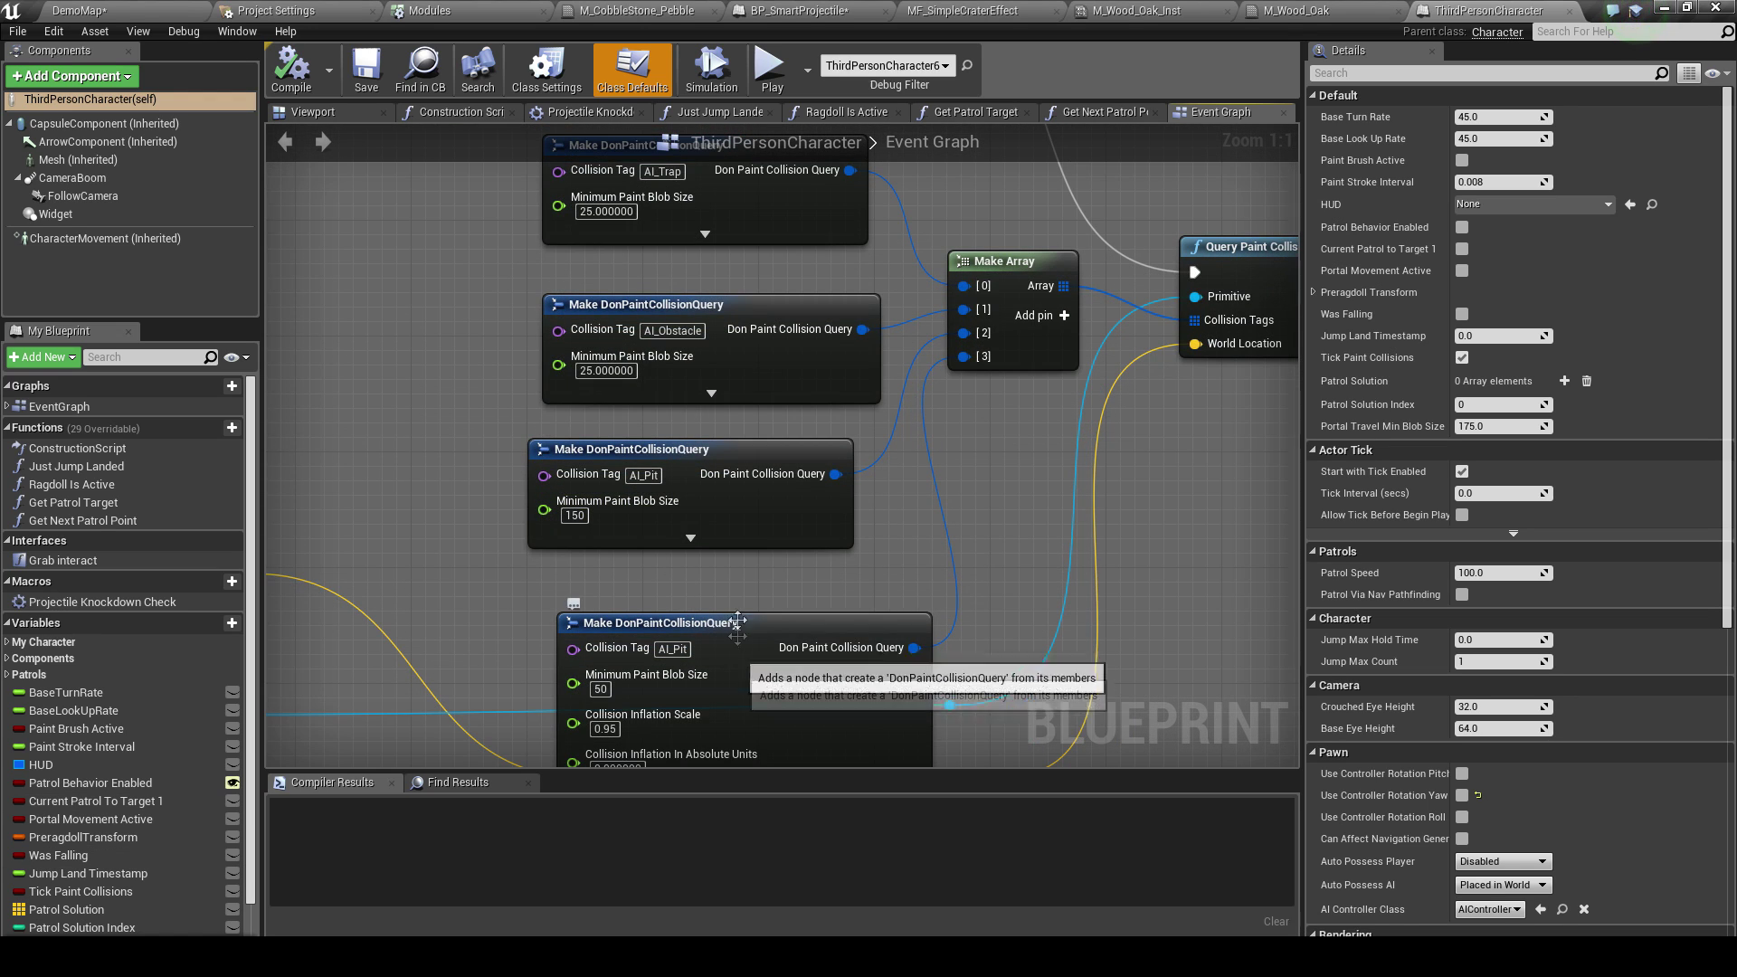
pyautogui.moveTo(738, 623)
pyautogui.mouseDown(button='right')
pyautogui.moveTo(717, 404)
pyautogui.moveTo(778, 543)
pyautogui.moveTo(777, 717)
pyautogui.mouseUp(button='right')
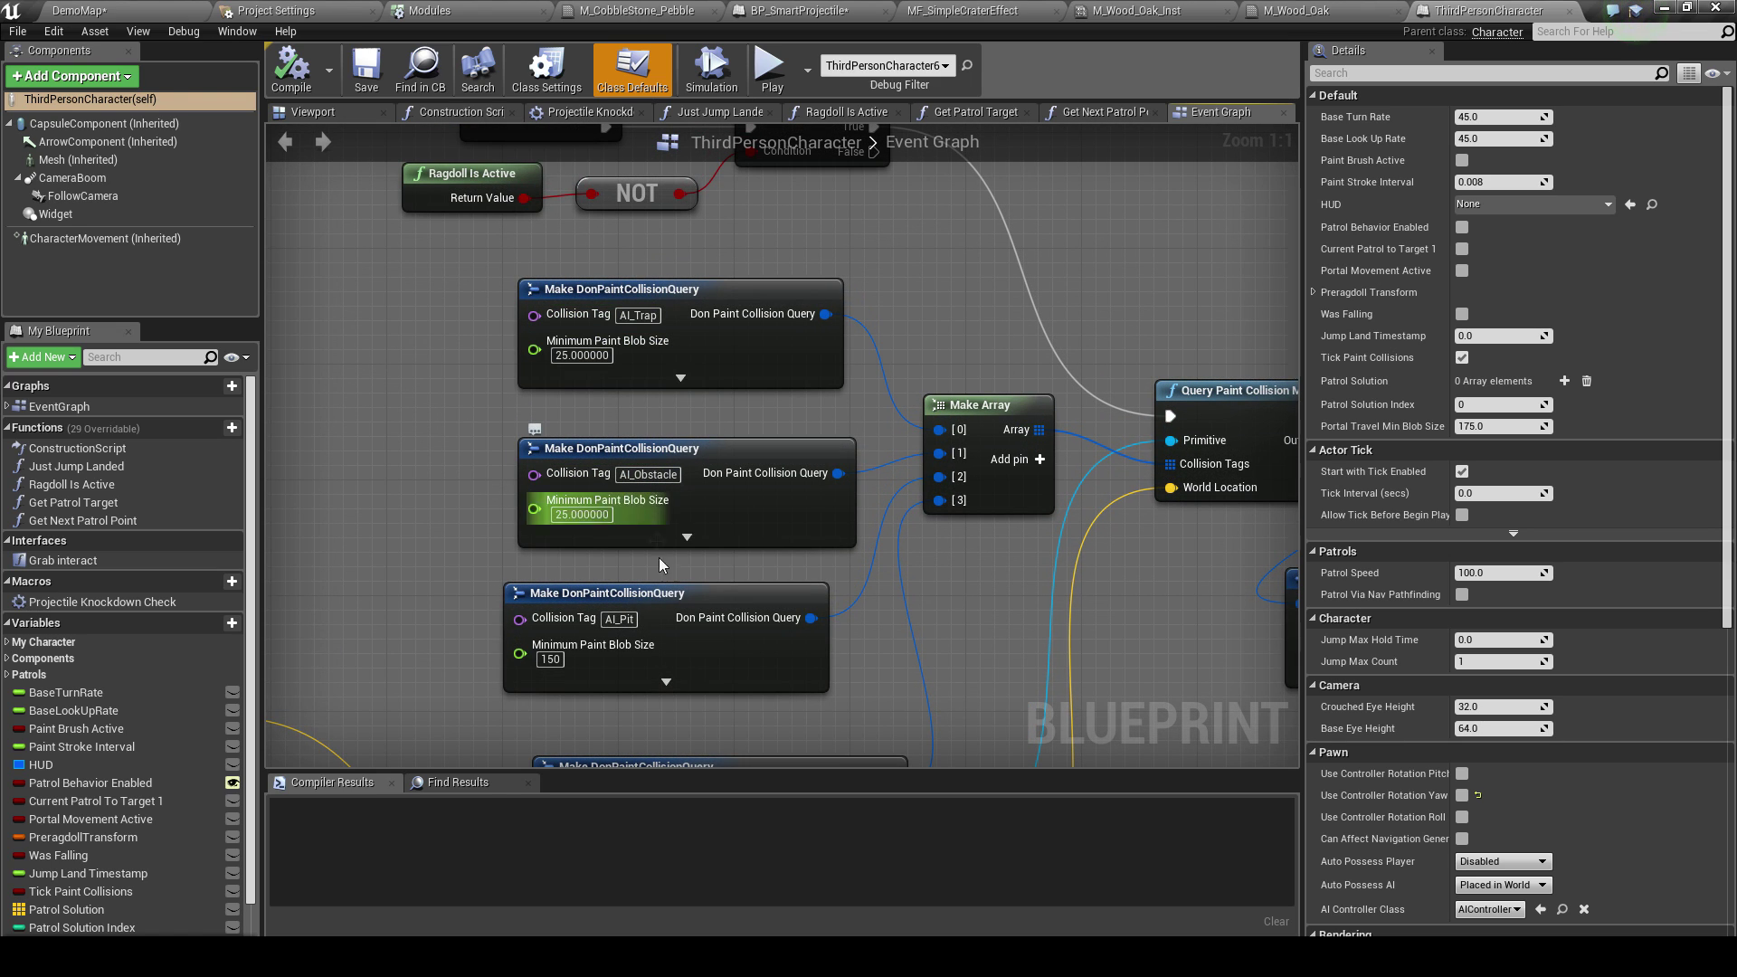
pyautogui.moveTo(660, 565); pyautogui.dragTo(643, 379, button='right')
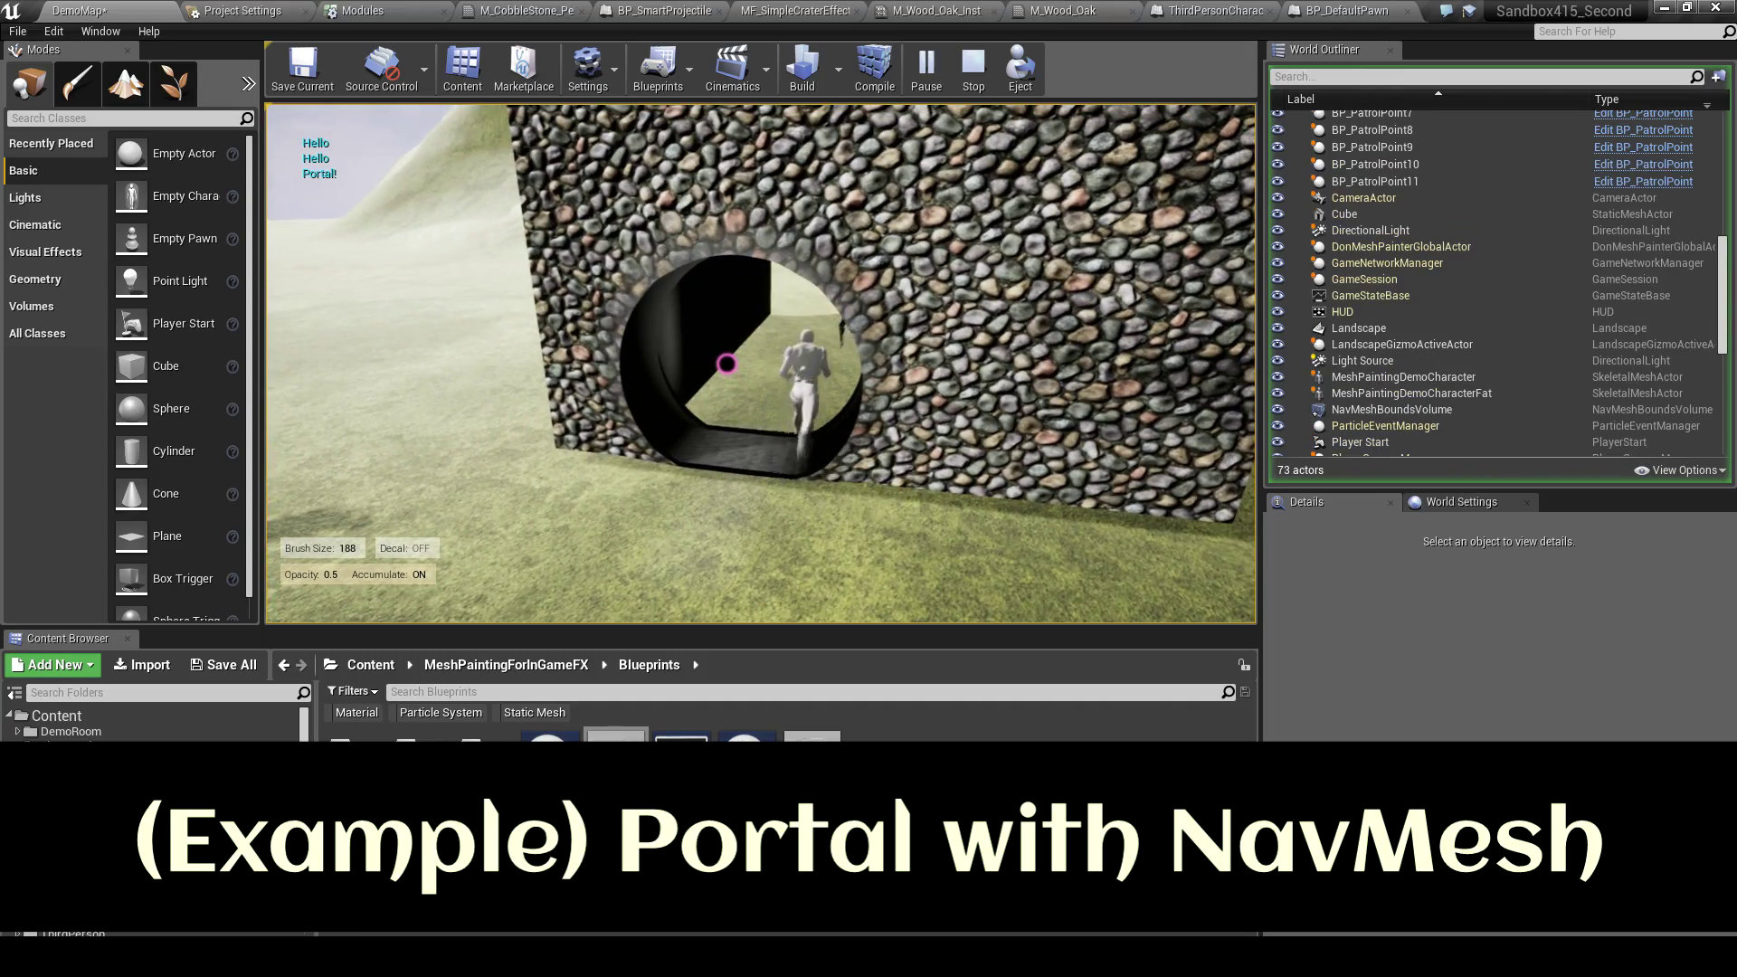
# Approach the cobblestone wall in play mode and paint a portal hole near its base, enlarging the brush to 216
pyautogui.press('s')
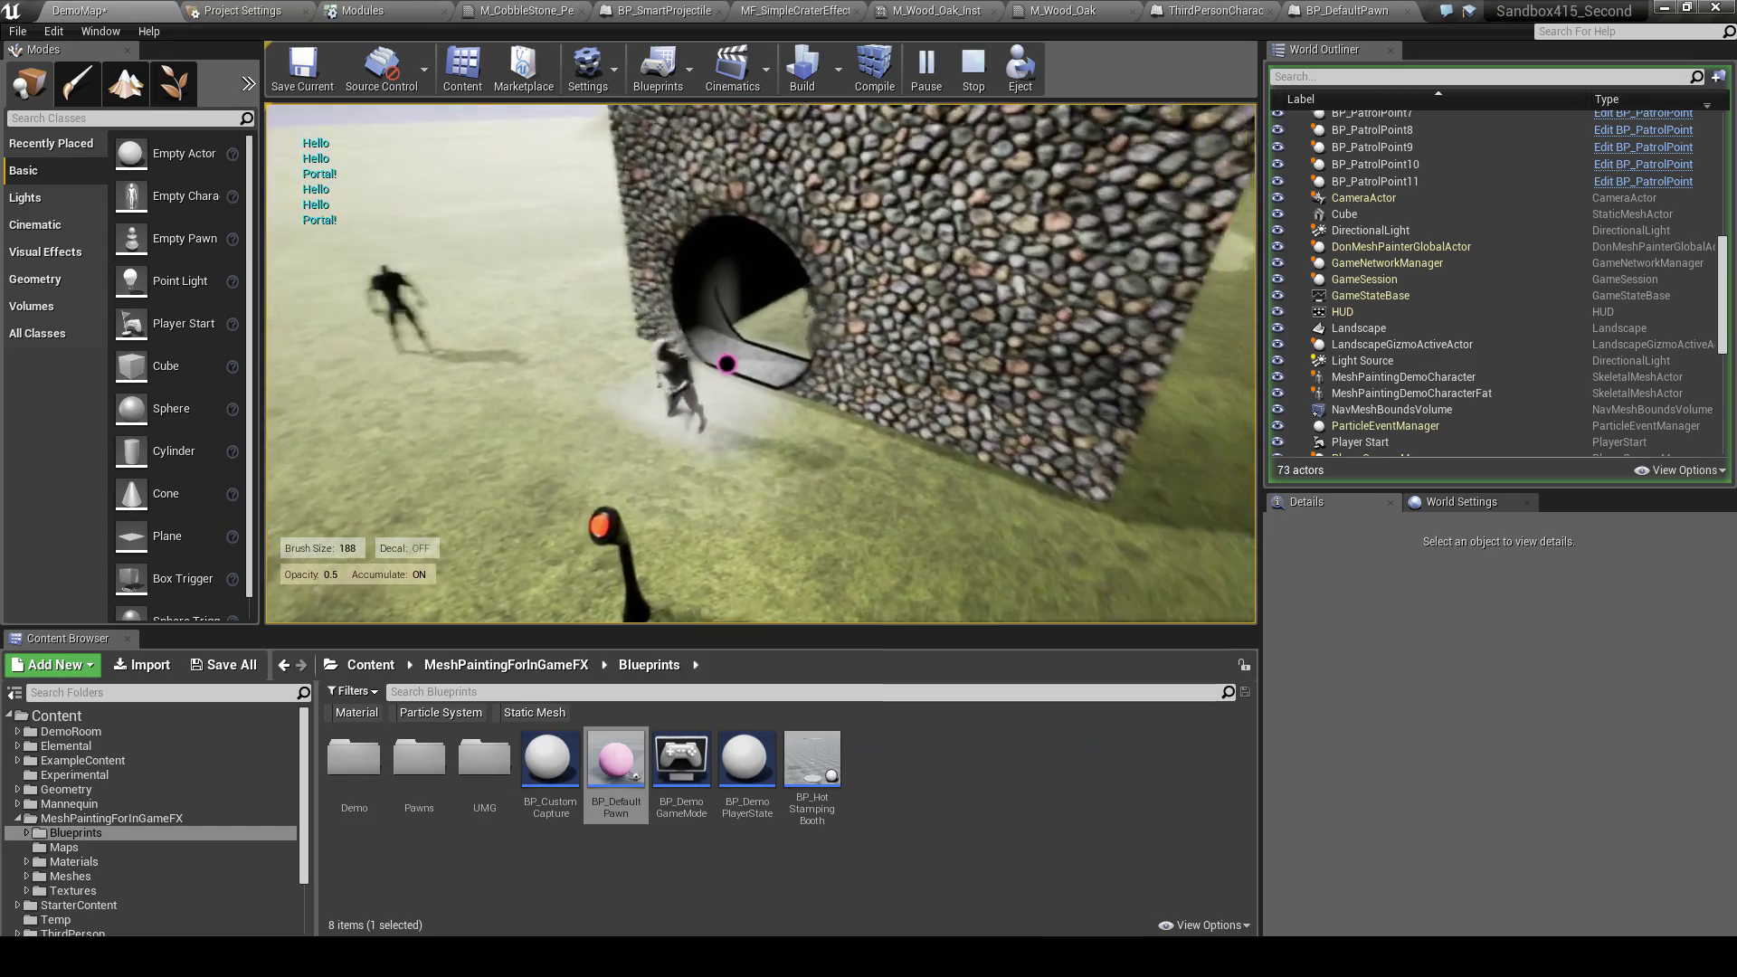
pyautogui.press('w')
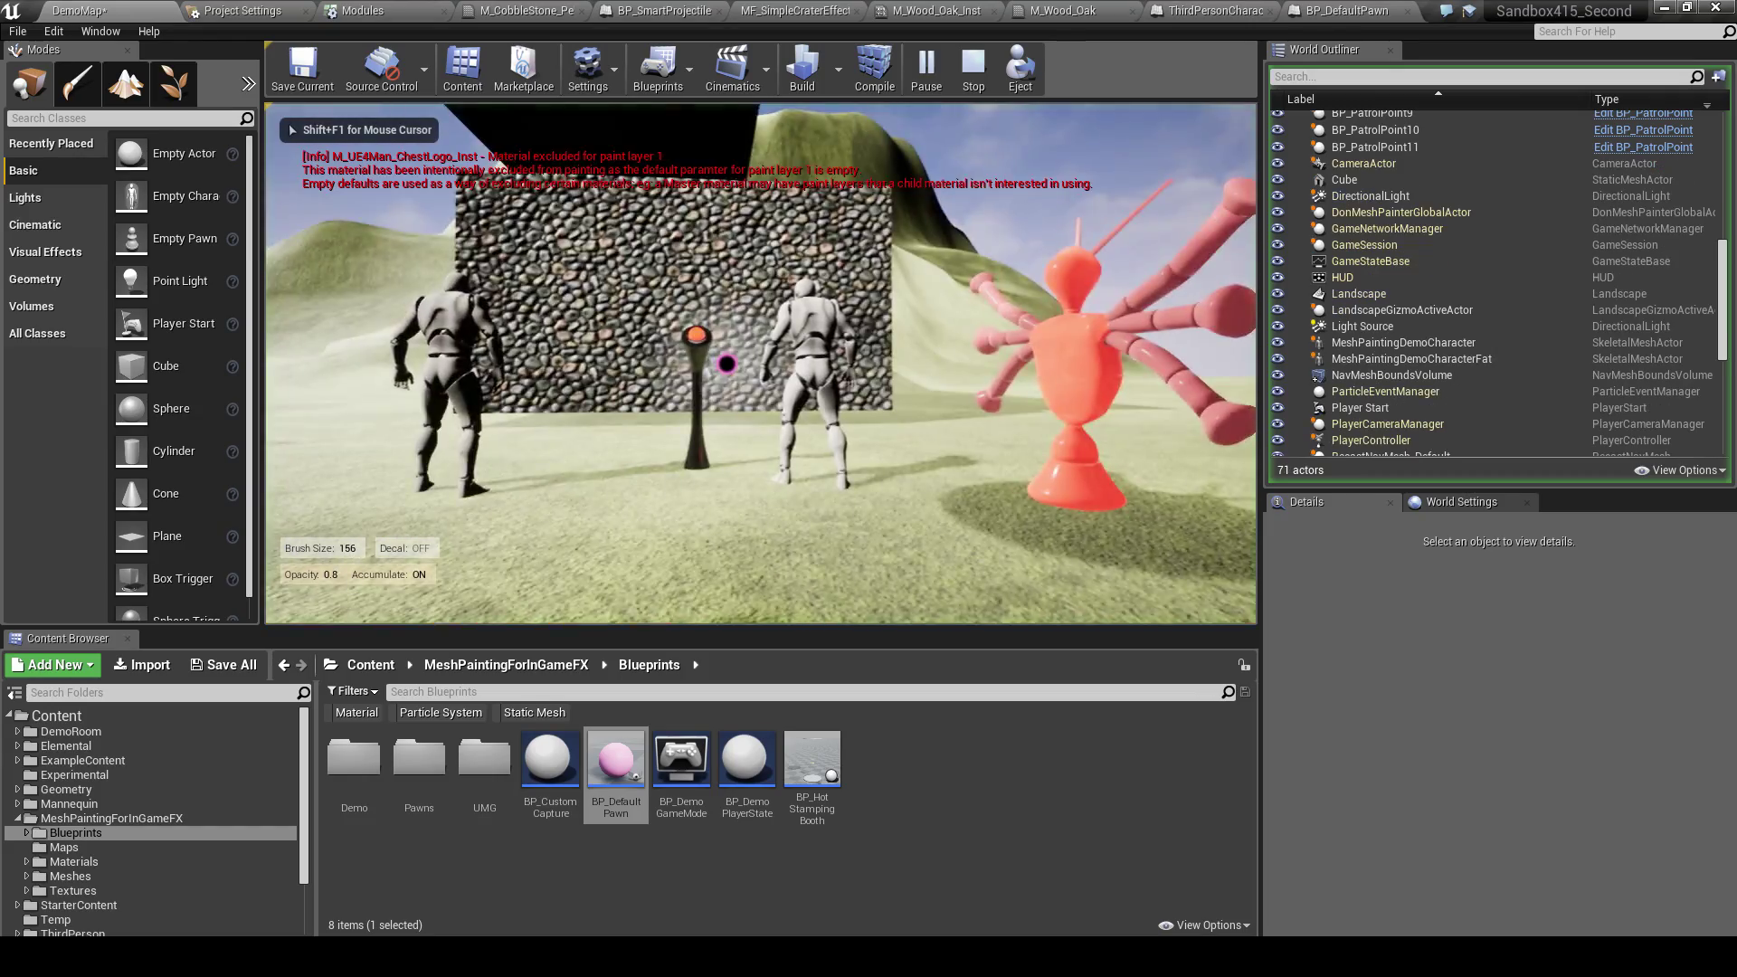
pyautogui.press('w')
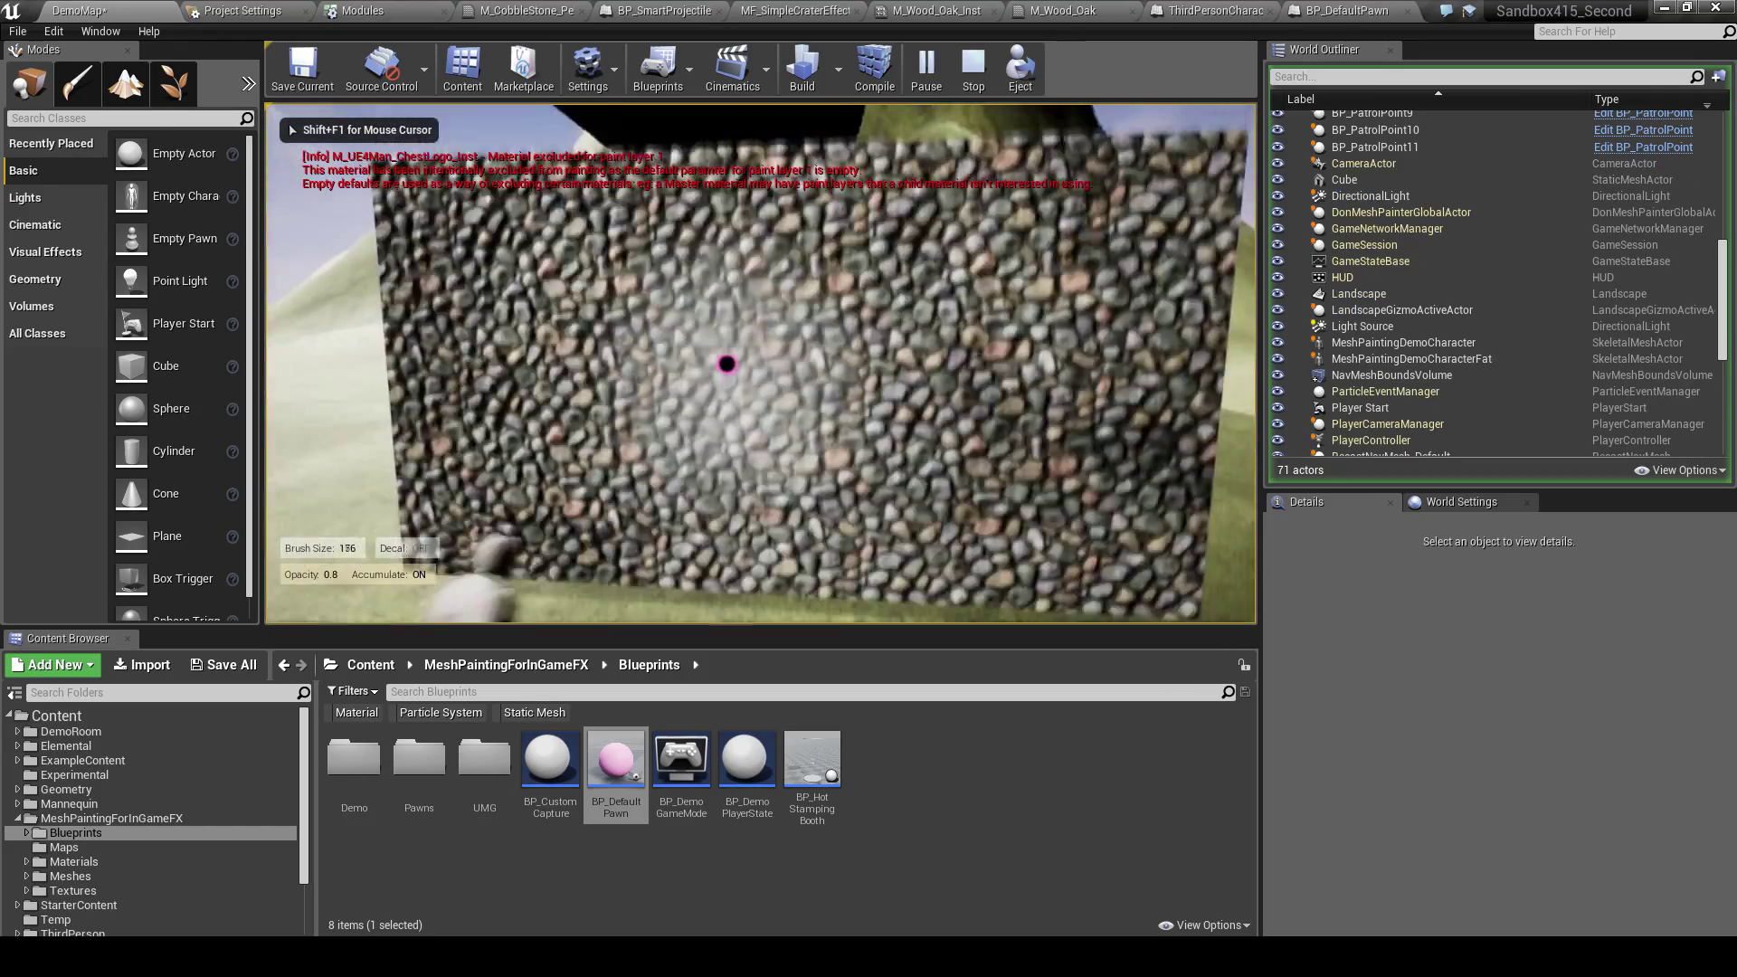
pyautogui.click(726, 364)
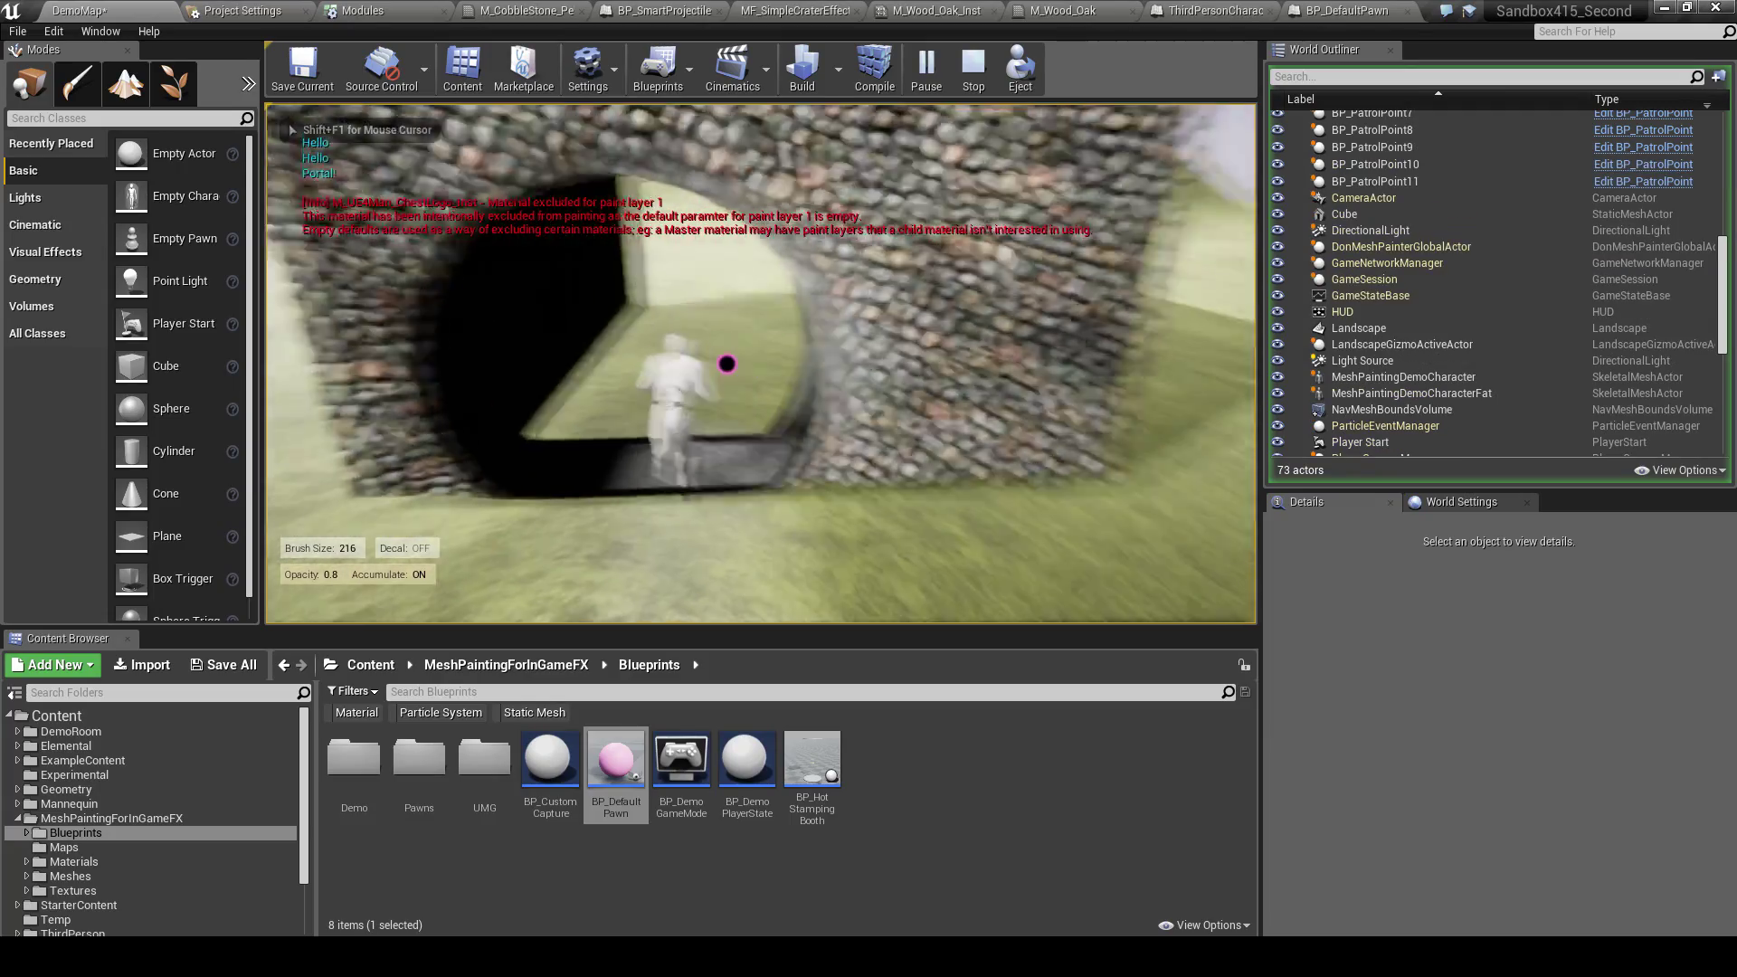
# Eject from the player pawn, inspect the navigation mesh through the wall's portal hole, and end the play session
pyautogui.hotkey('shift', 'F1')
pyautogui.click(1019, 68)
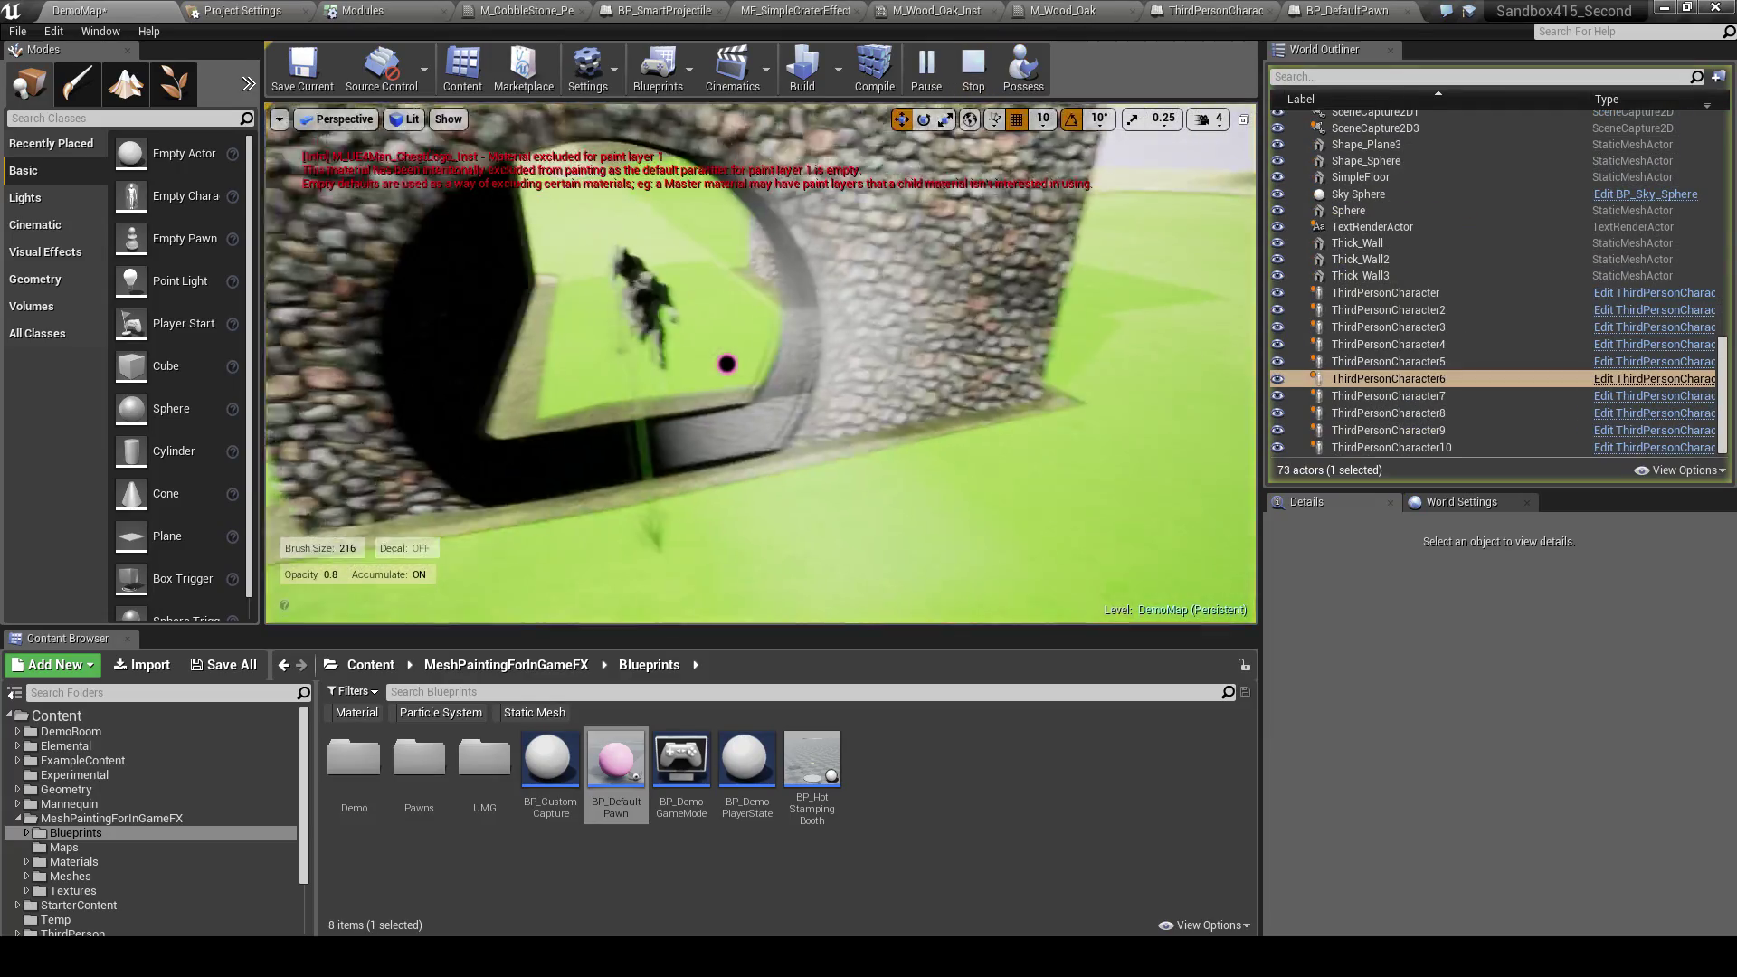
pyautogui.press('w')
pyautogui.moveTo(937, 485); pyautogui.dragTo(981, 370, button='right')
pyautogui.press('s')
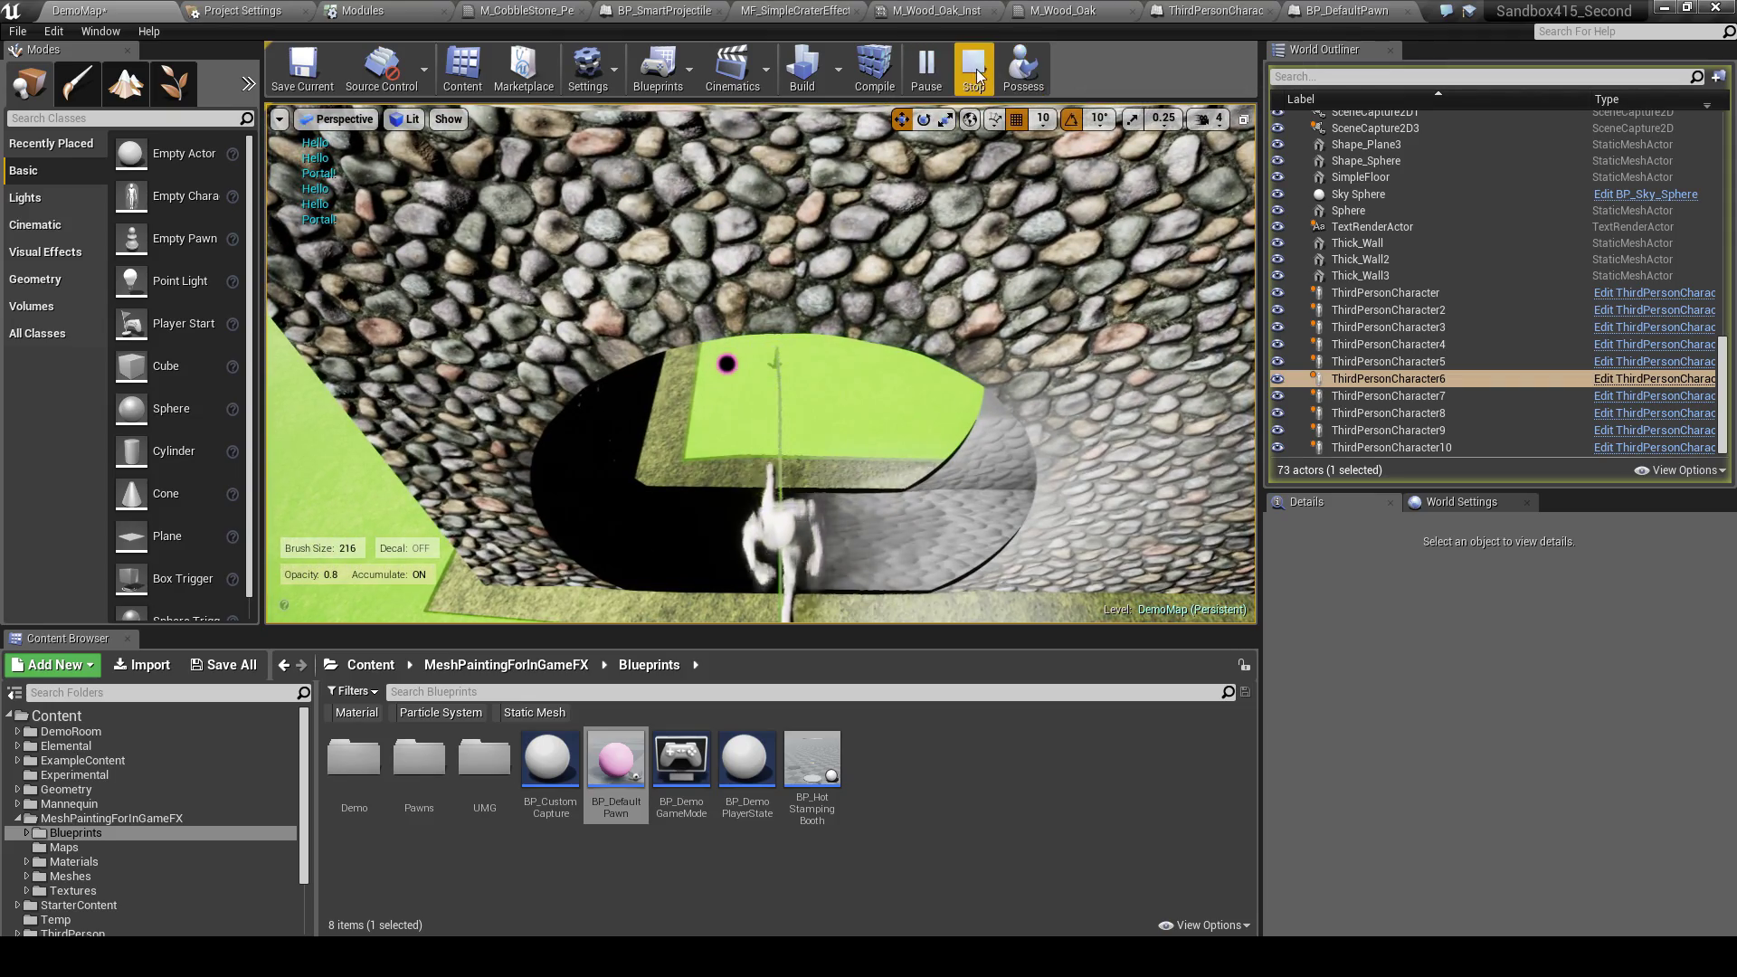
pyautogui.click(977, 75)
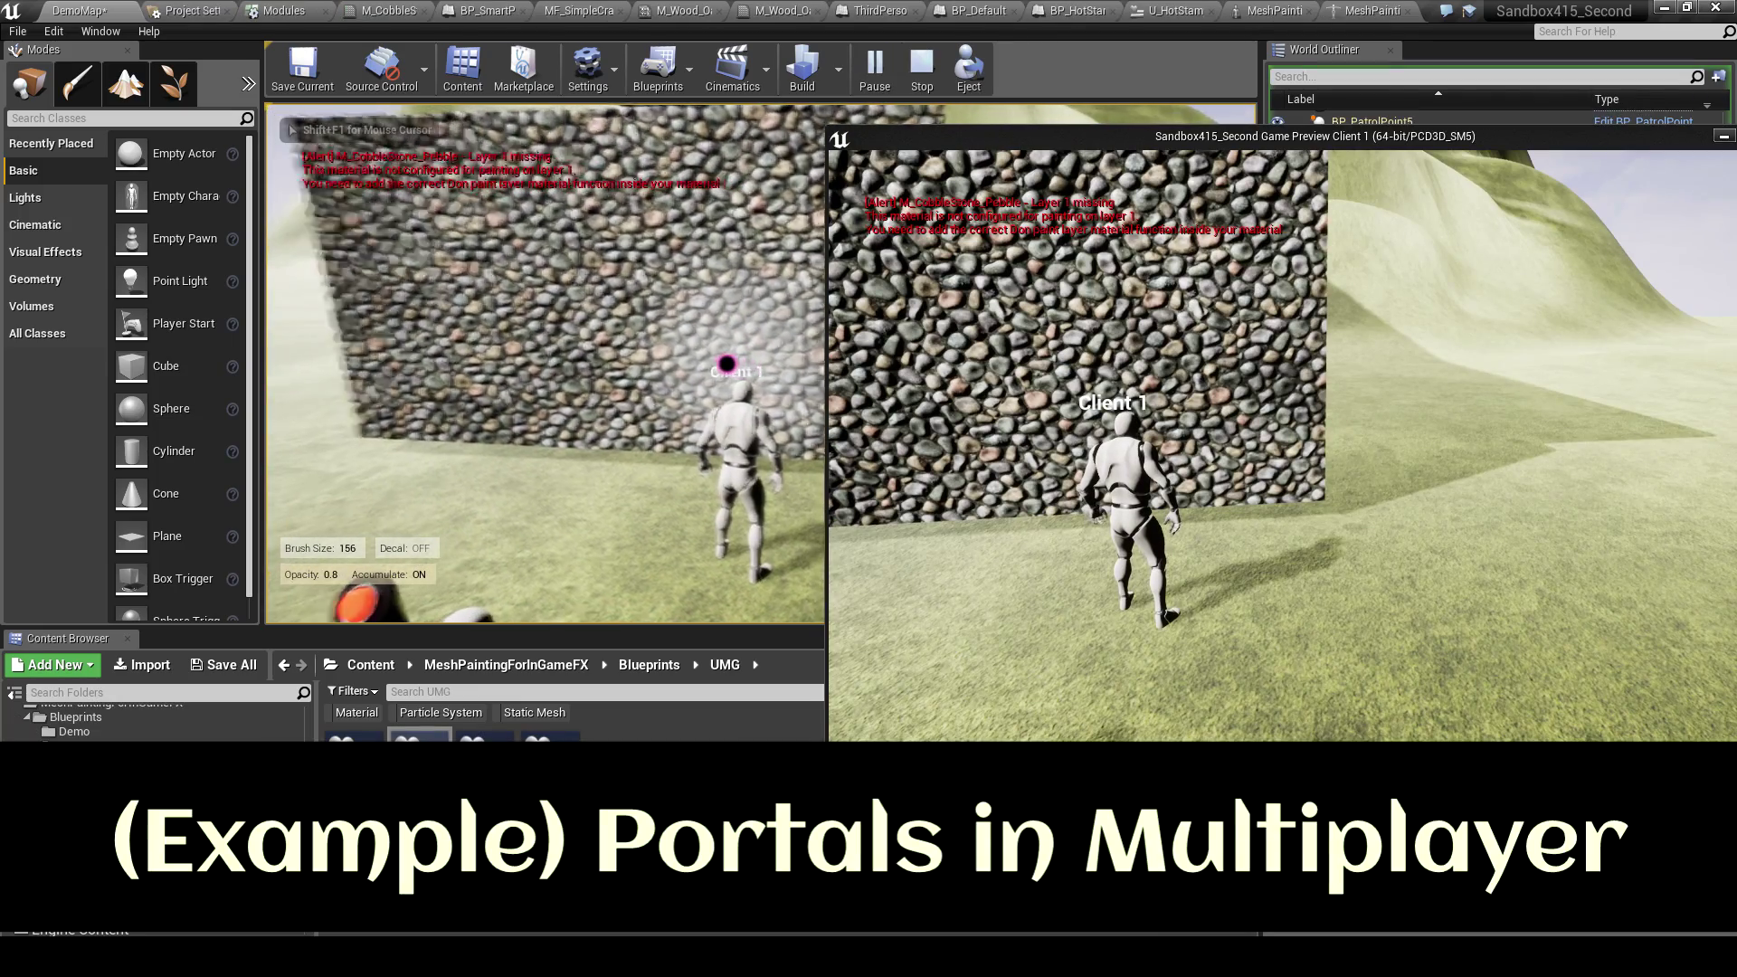
# Paint a portal hole in the multiplayer level's stone wall with brush size 176, and run the Client 1 character around it
pyautogui.press('a')
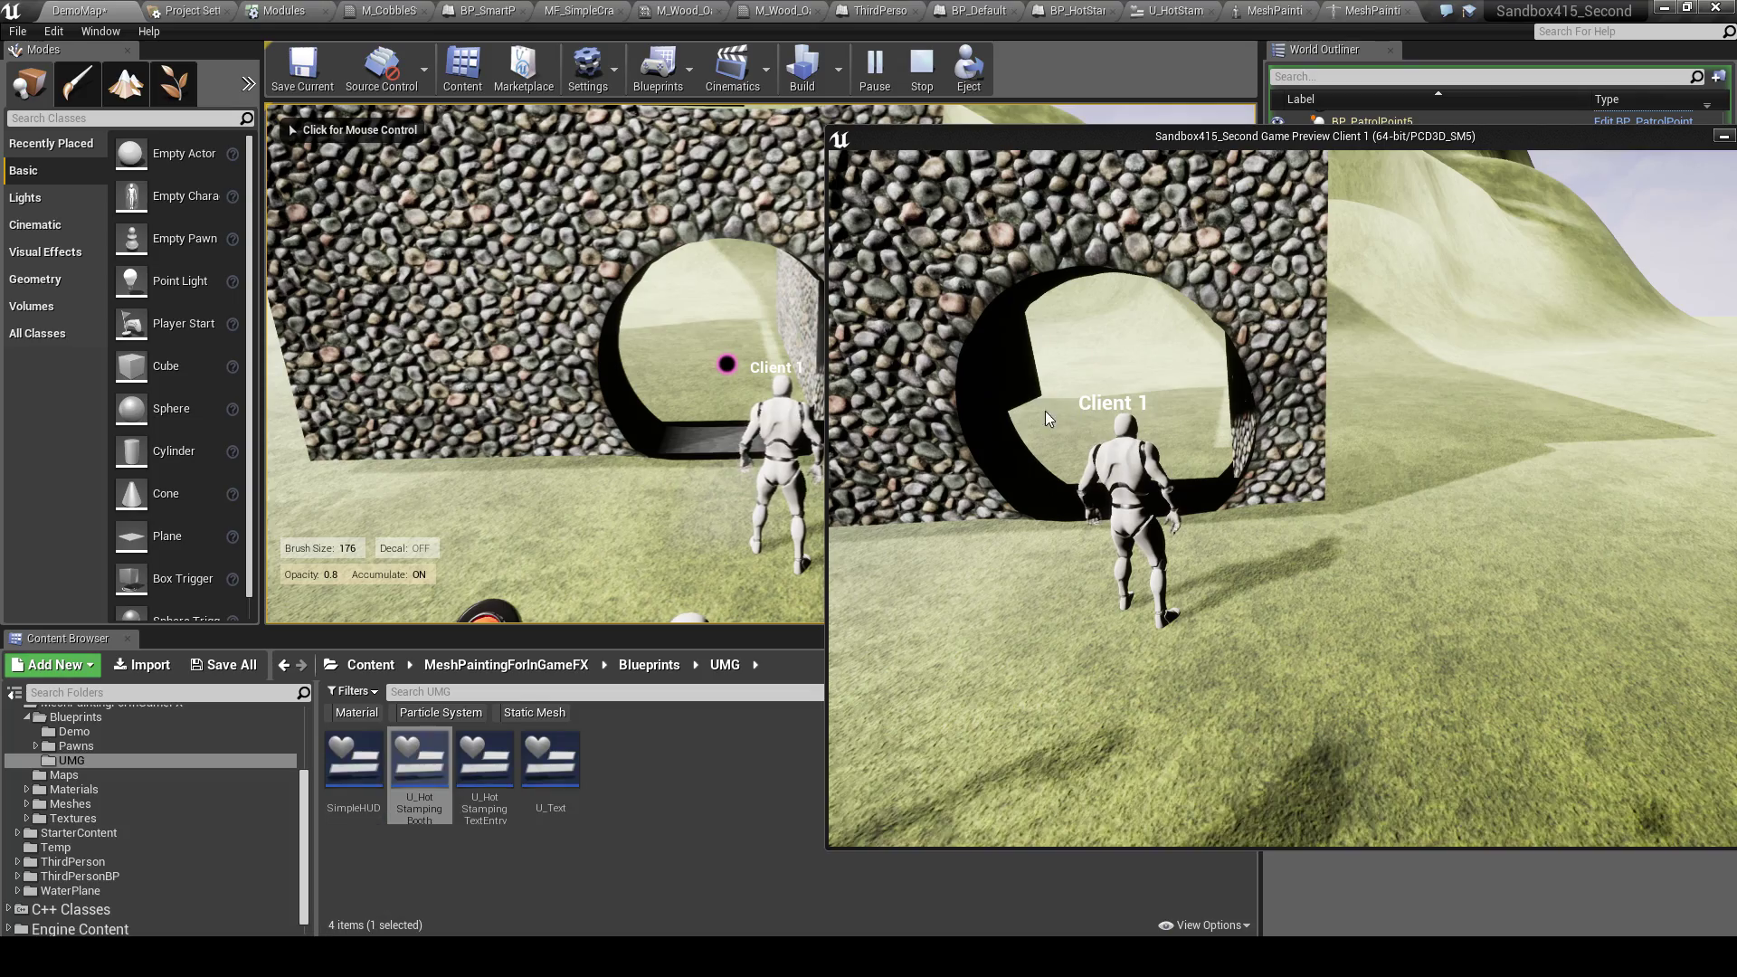
pyautogui.click(1045, 410)
pyautogui.press('w')
pyautogui.press('s')
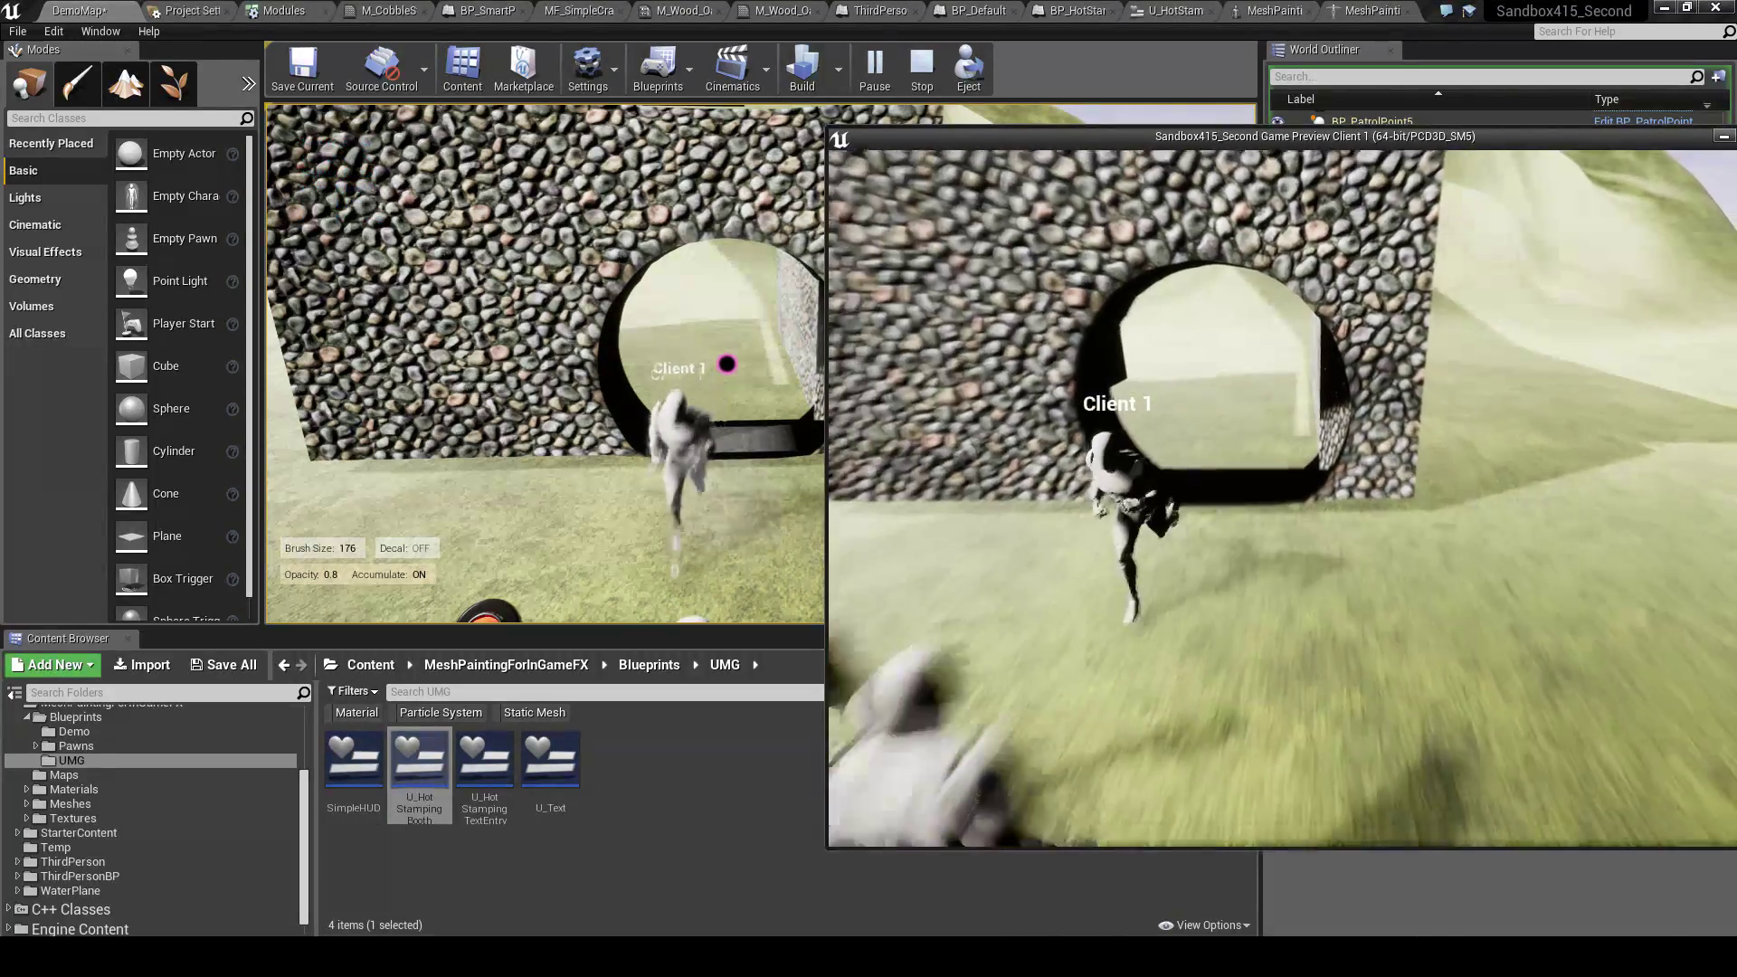
pyautogui.press('w')
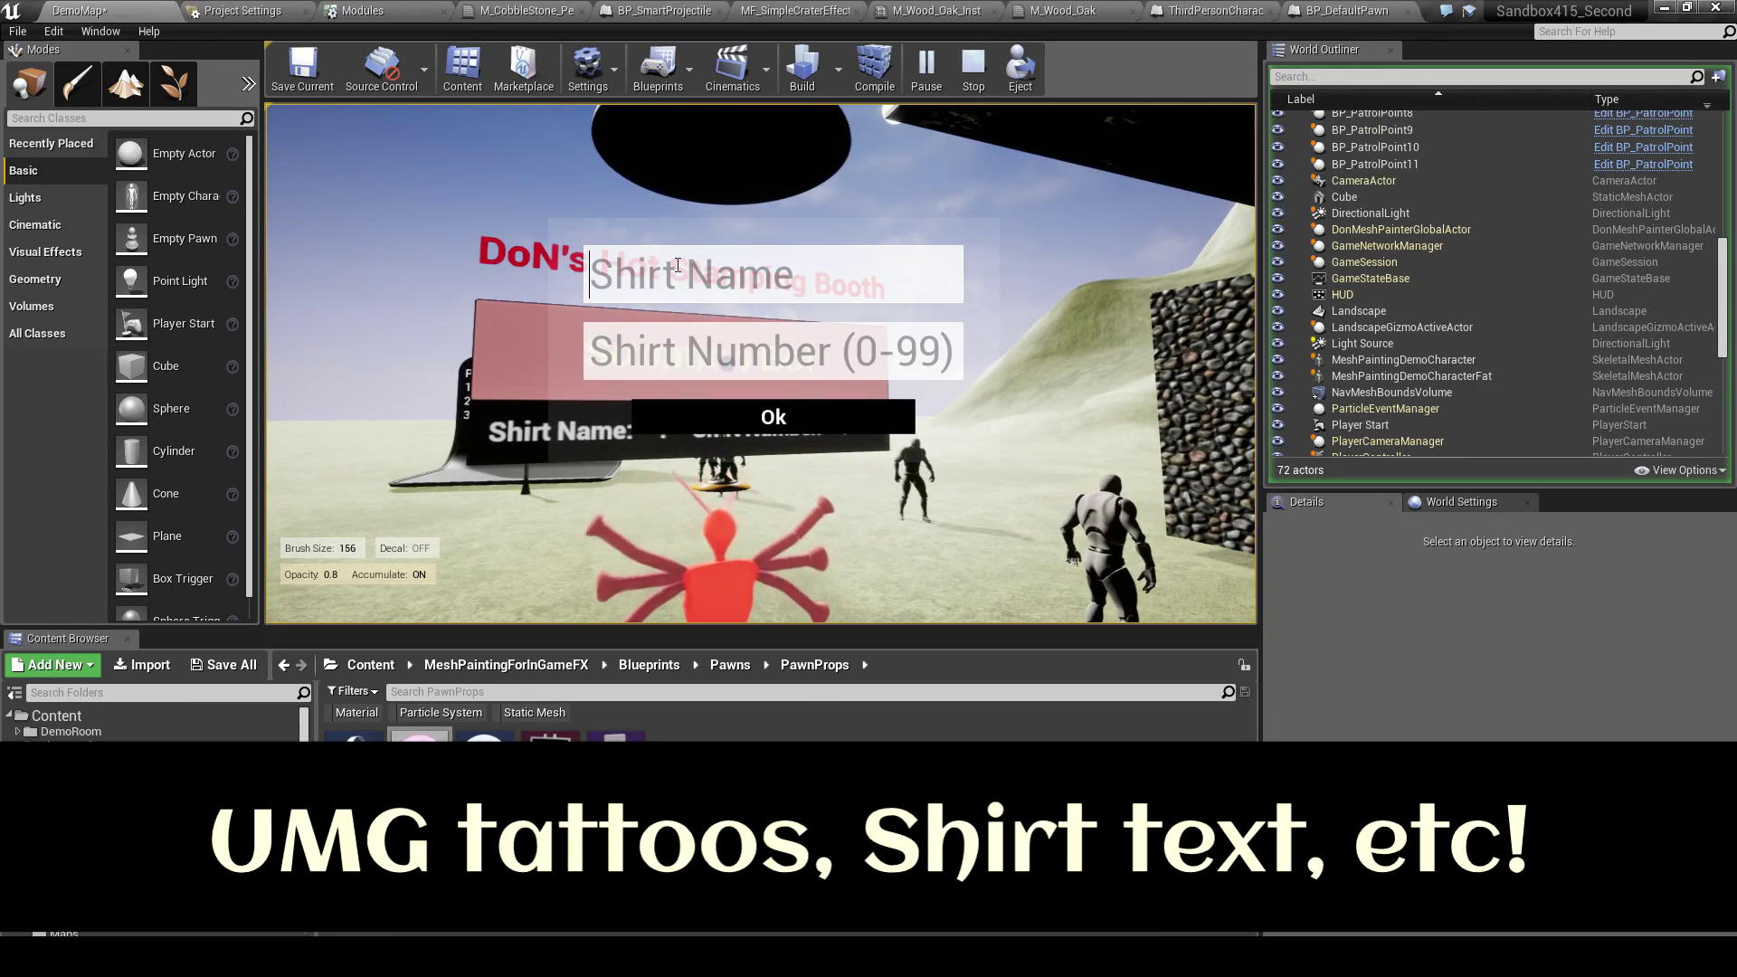
# Set the shirt name to UMGTEXT and the shirt number to 23 at the stamping booth, and submit them
pyautogui.write('UMGTEXT')
pyautogui.click(724, 351)
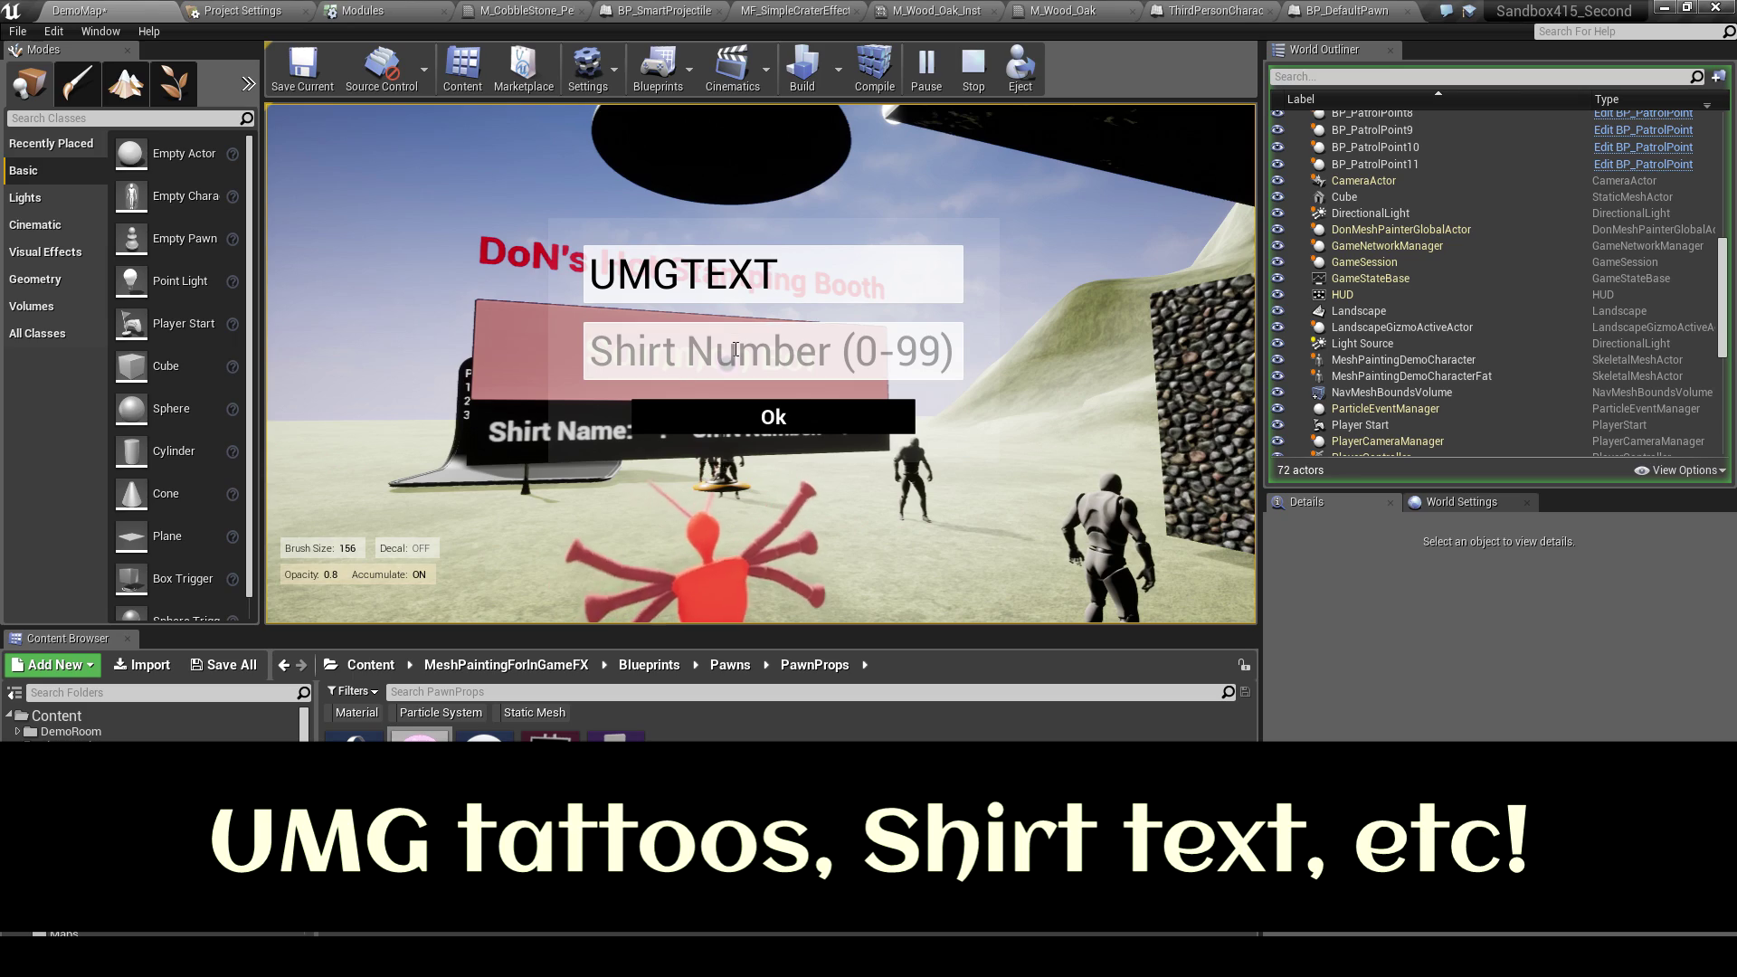
pyautogui.write('23')
pyautogui.click(776, 419)
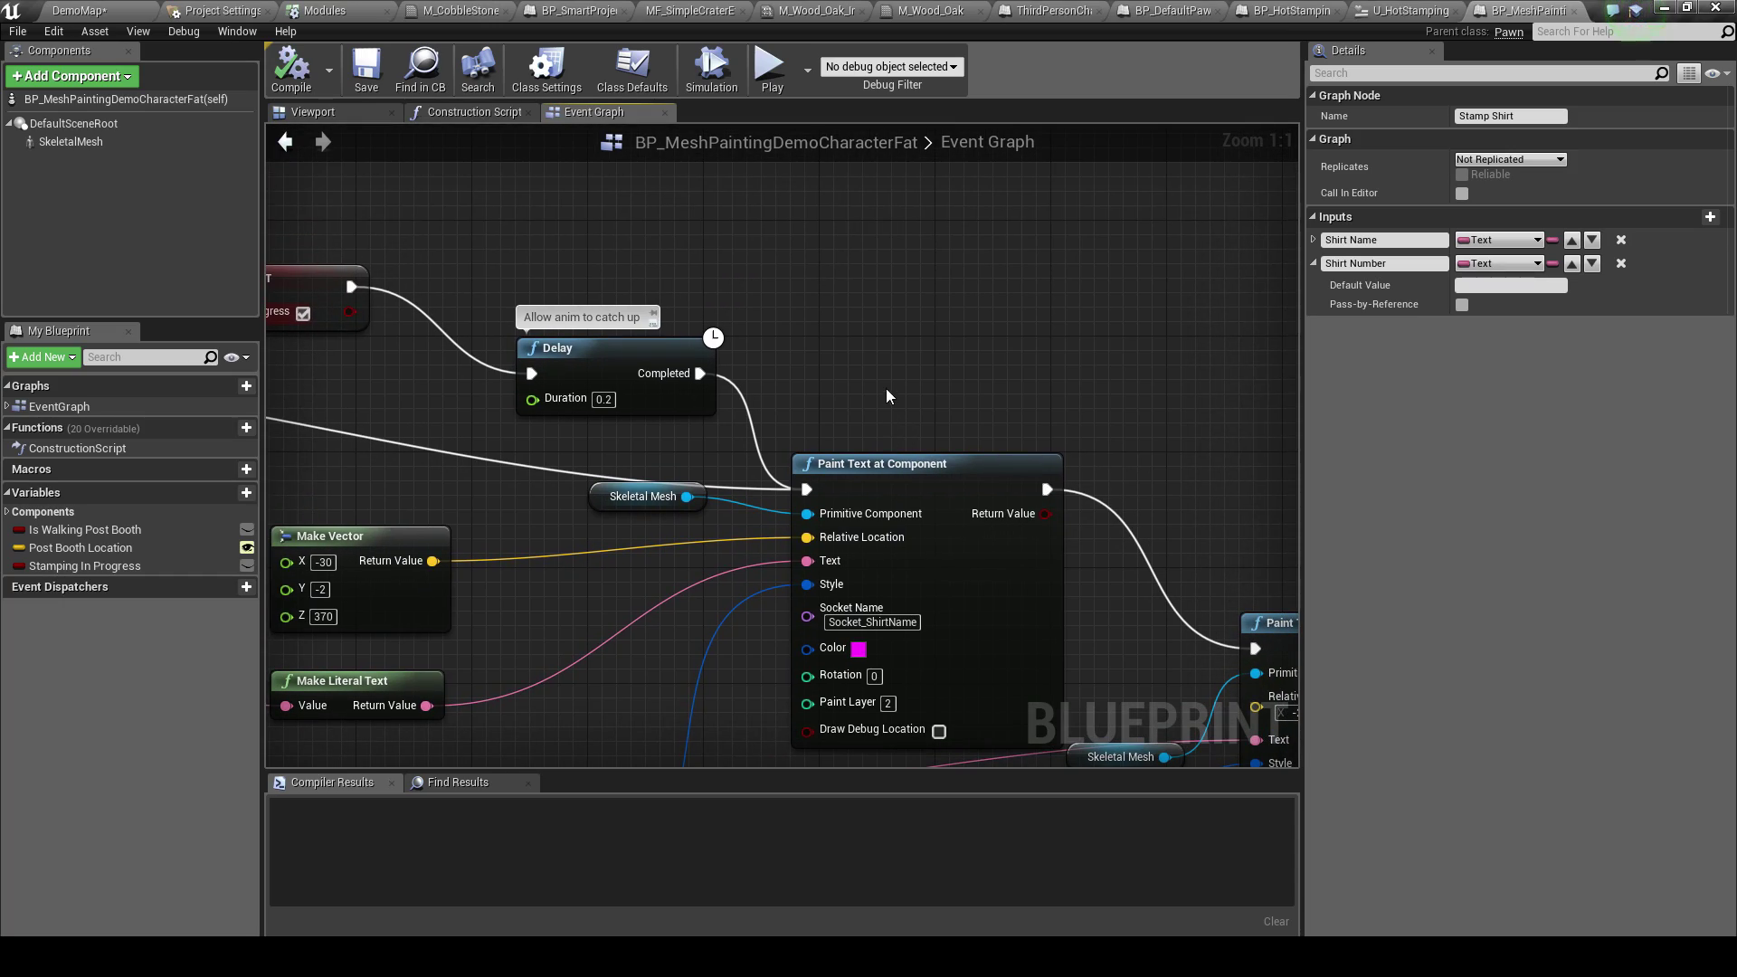
# Add a Paint Stroke at Component node to the event graph and place it above the first Paint Text at Component node
pyautogui.click(837, 488)
pyautogui.rightClick(848, 280)
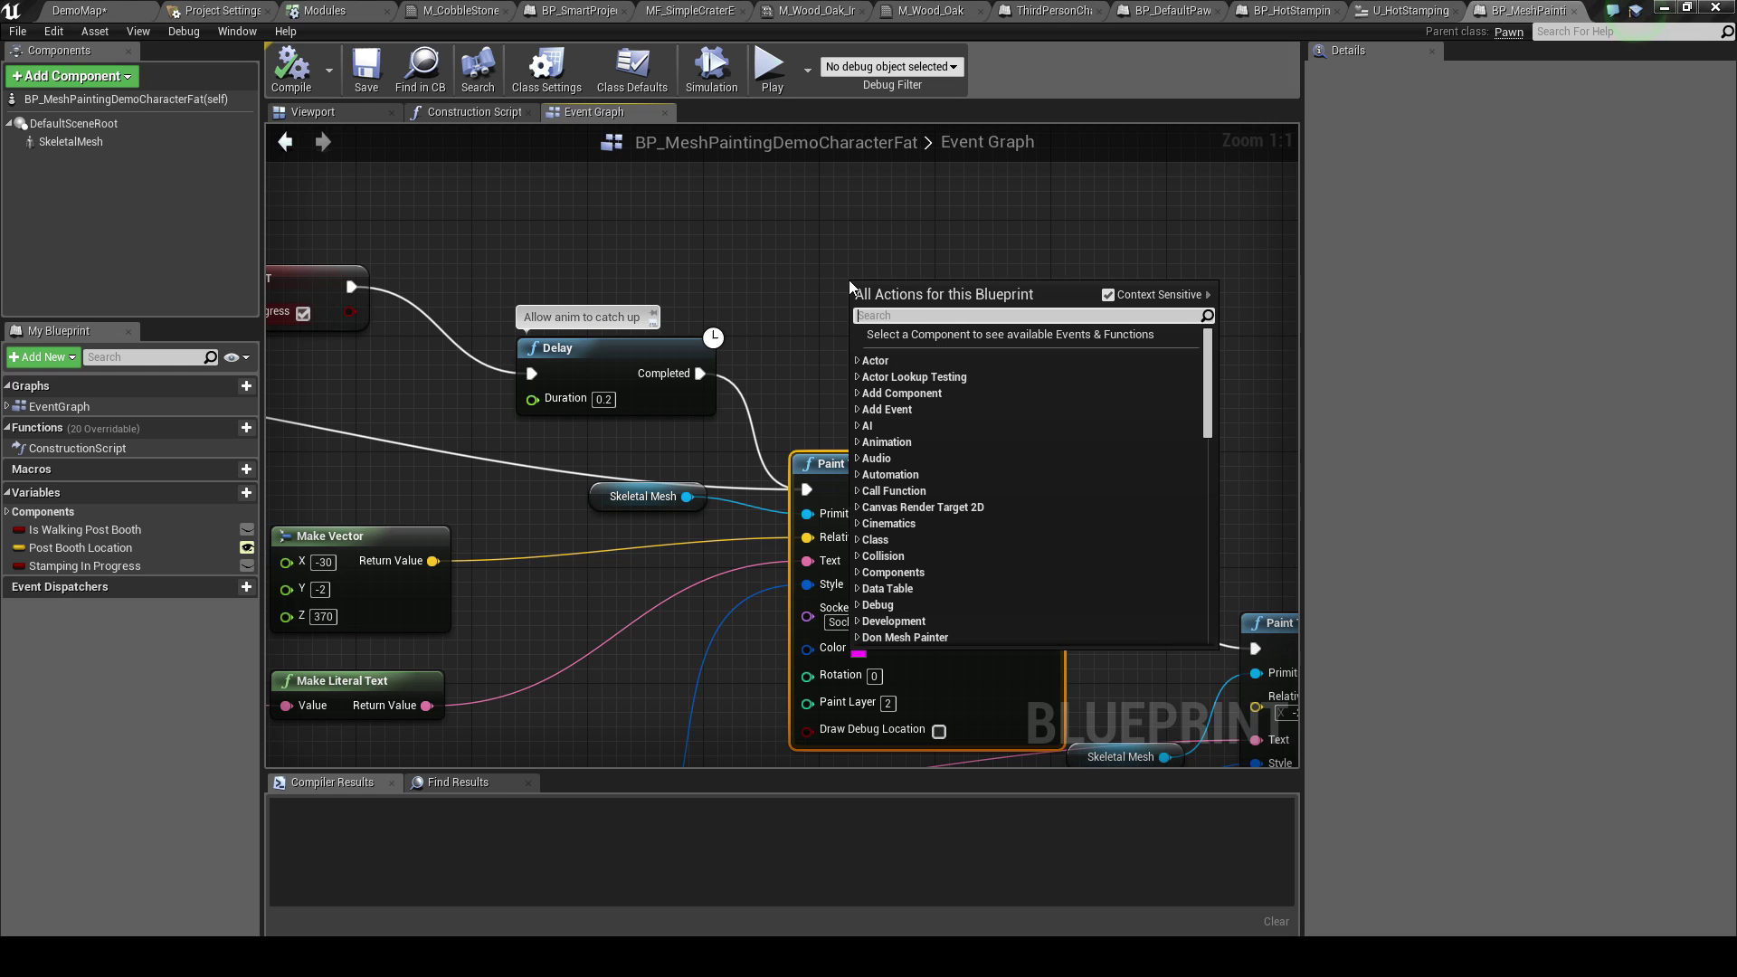
pyautogui.write('pani')
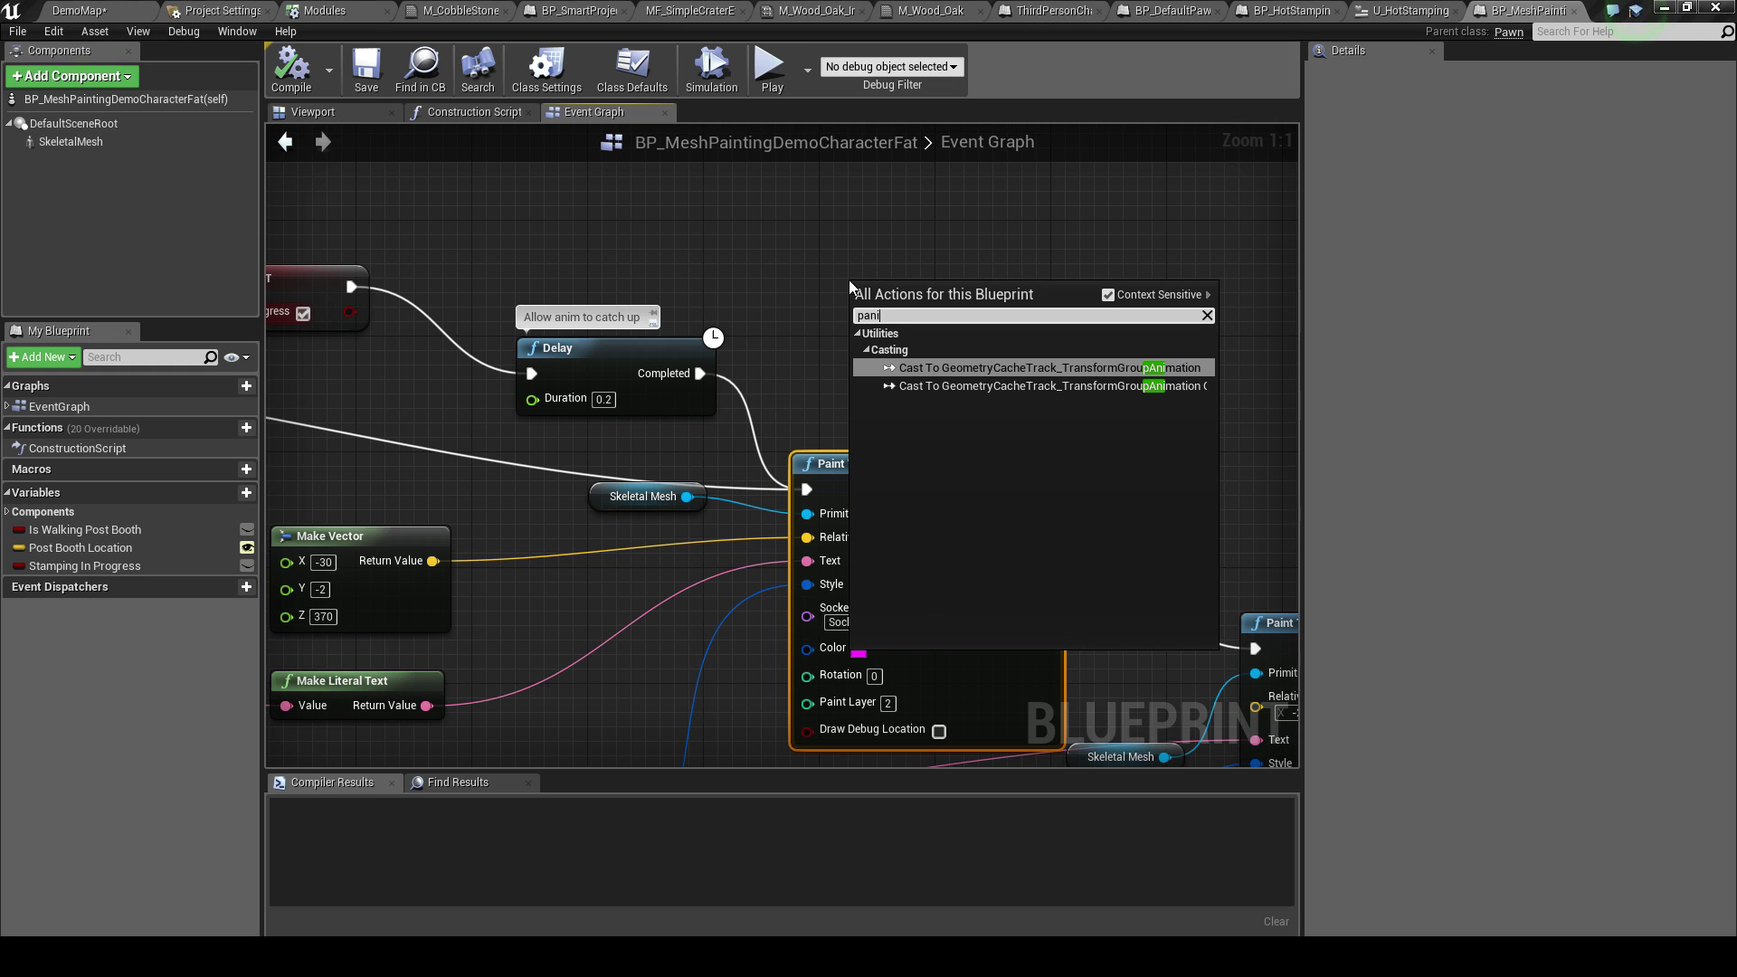
pyautogui.press('BackSpace')
pyautogui.press('BackSpace')
pyautogui.write('int st')
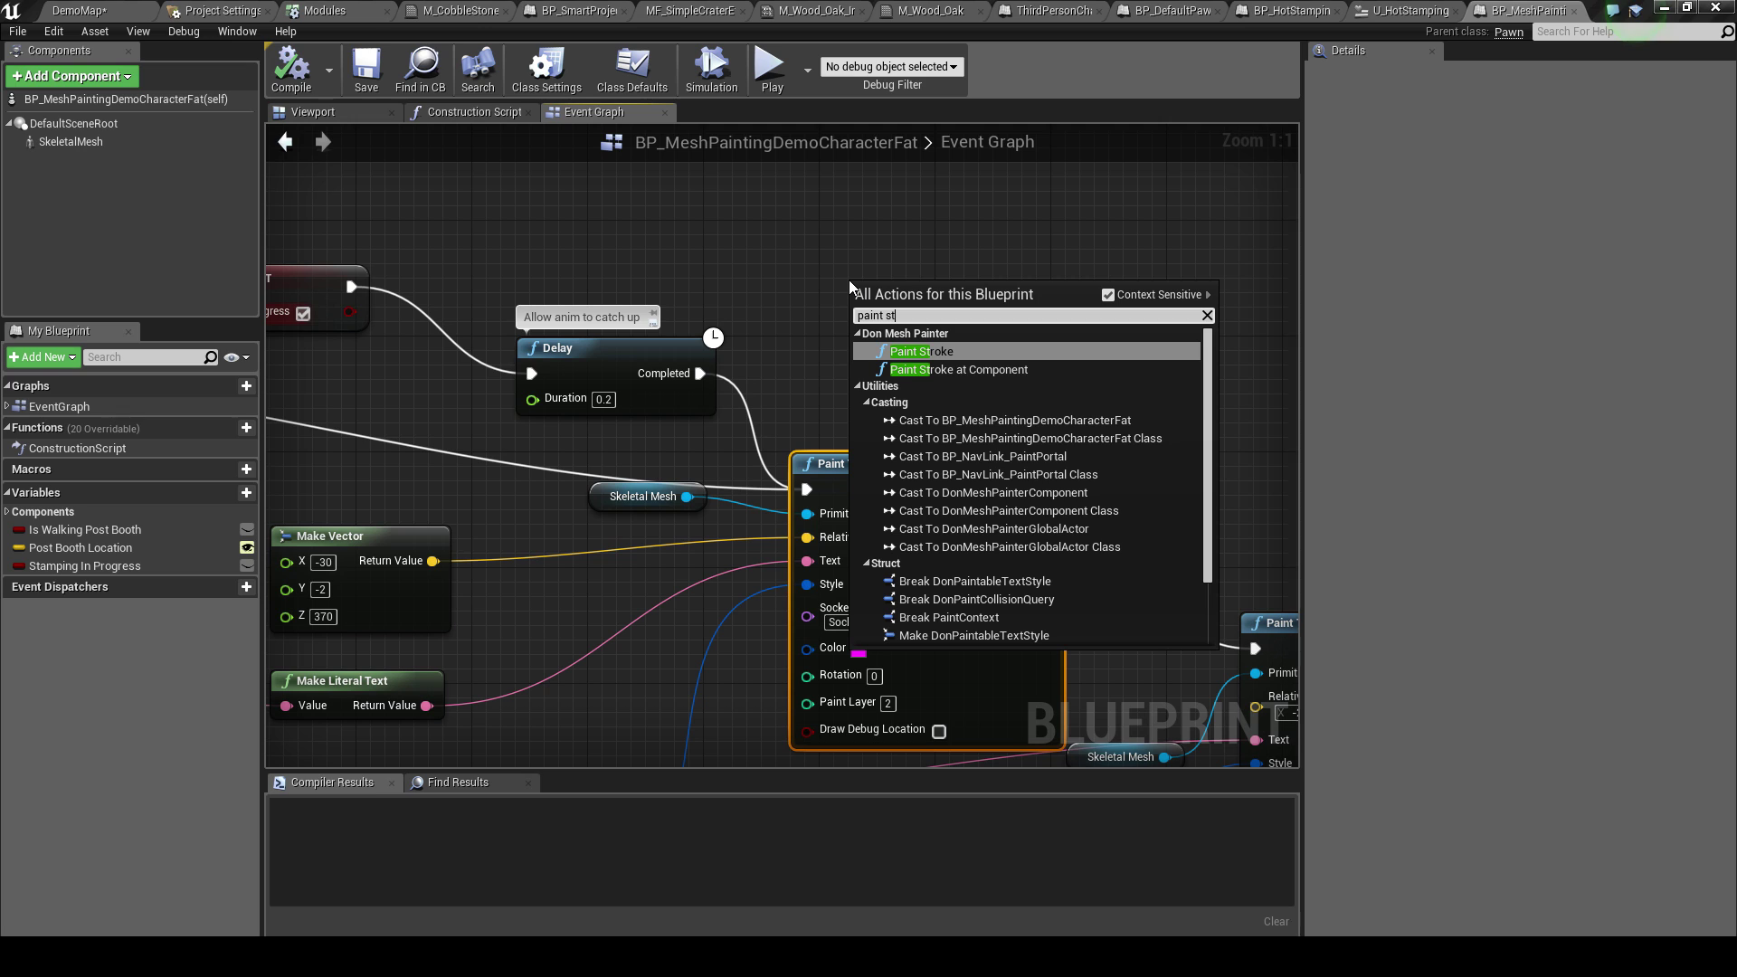
pyautogui.press('Return')
pyautogui.moveTo(1074, 442); pyautogui.dragTo(1074, 216)
pyautogui.moveTo(932, 327)
pyautogui.mouseDown(button='right')
pyautogui.moveTo(932, 392)
pyautogui.moveTo(995, 353)
pyautogui.moveTo(939, 330)
pyautogui.mouseUp(button='right')
pyautogui.moveTo(675, 220)
pyautogui.mouseDown(button='right')
pyautogui.moveTo(695, 313)
pyautogui.moveTo(728, 196)
pyautogui.mouseUp(button='right')
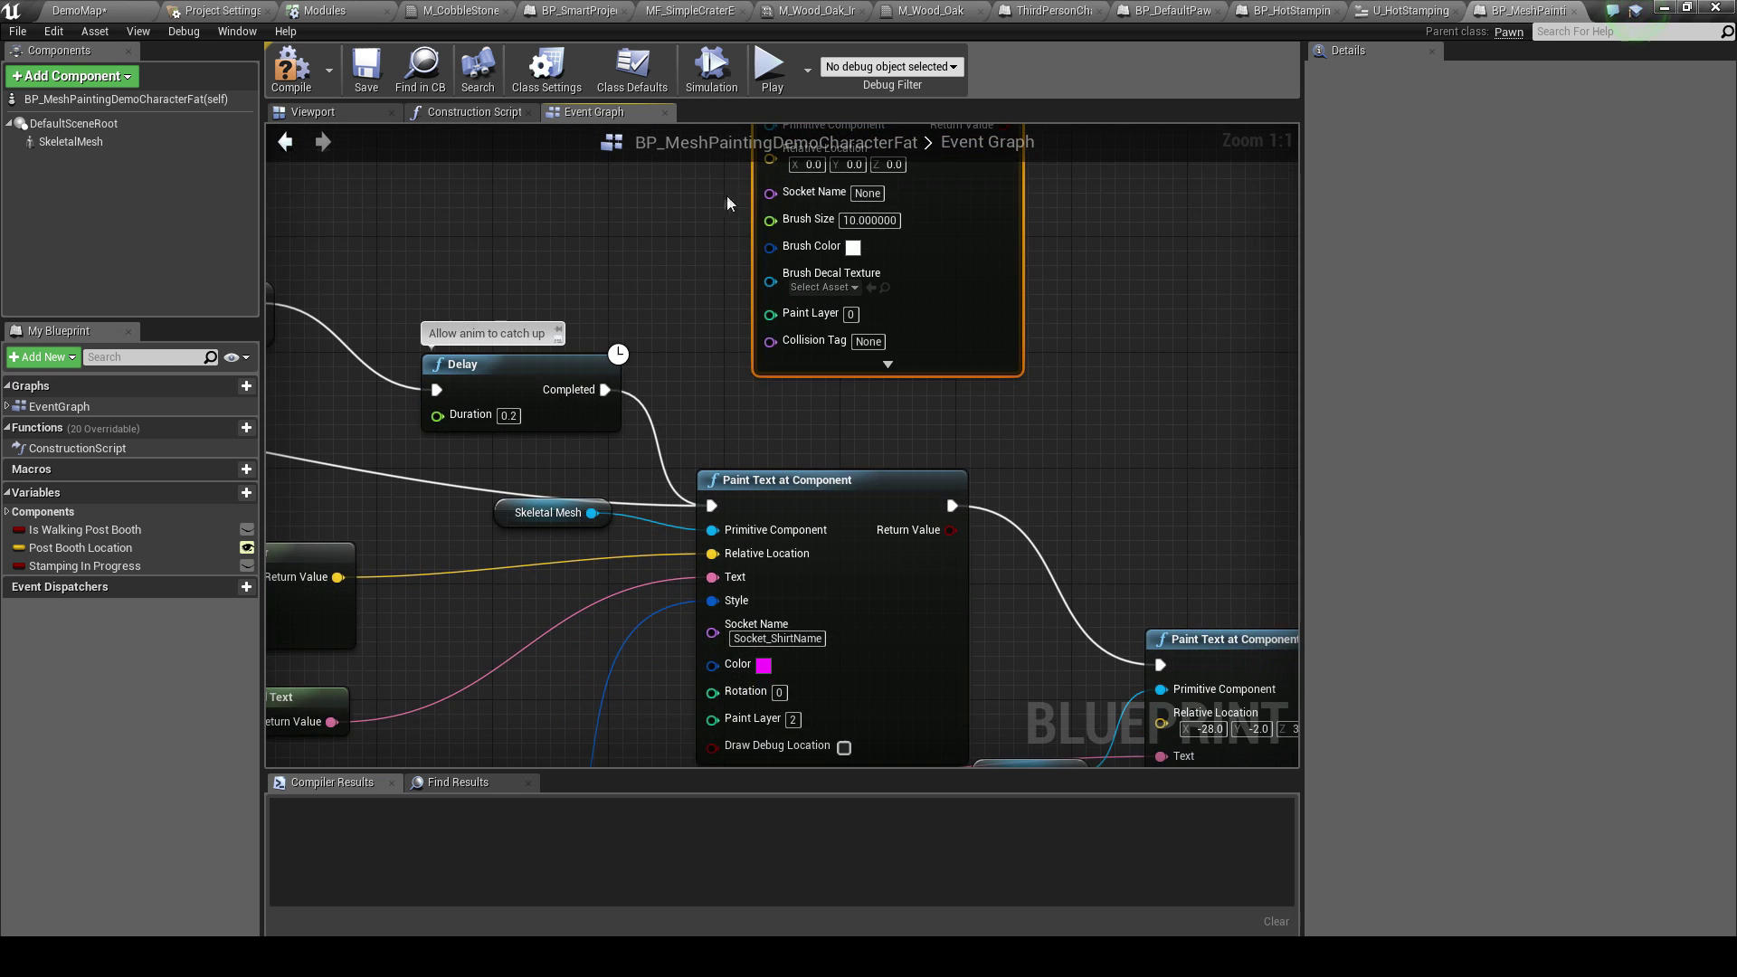
pyautogui.moveTo(800, 500); pyautogui.dragTo(790, 380, button='right')
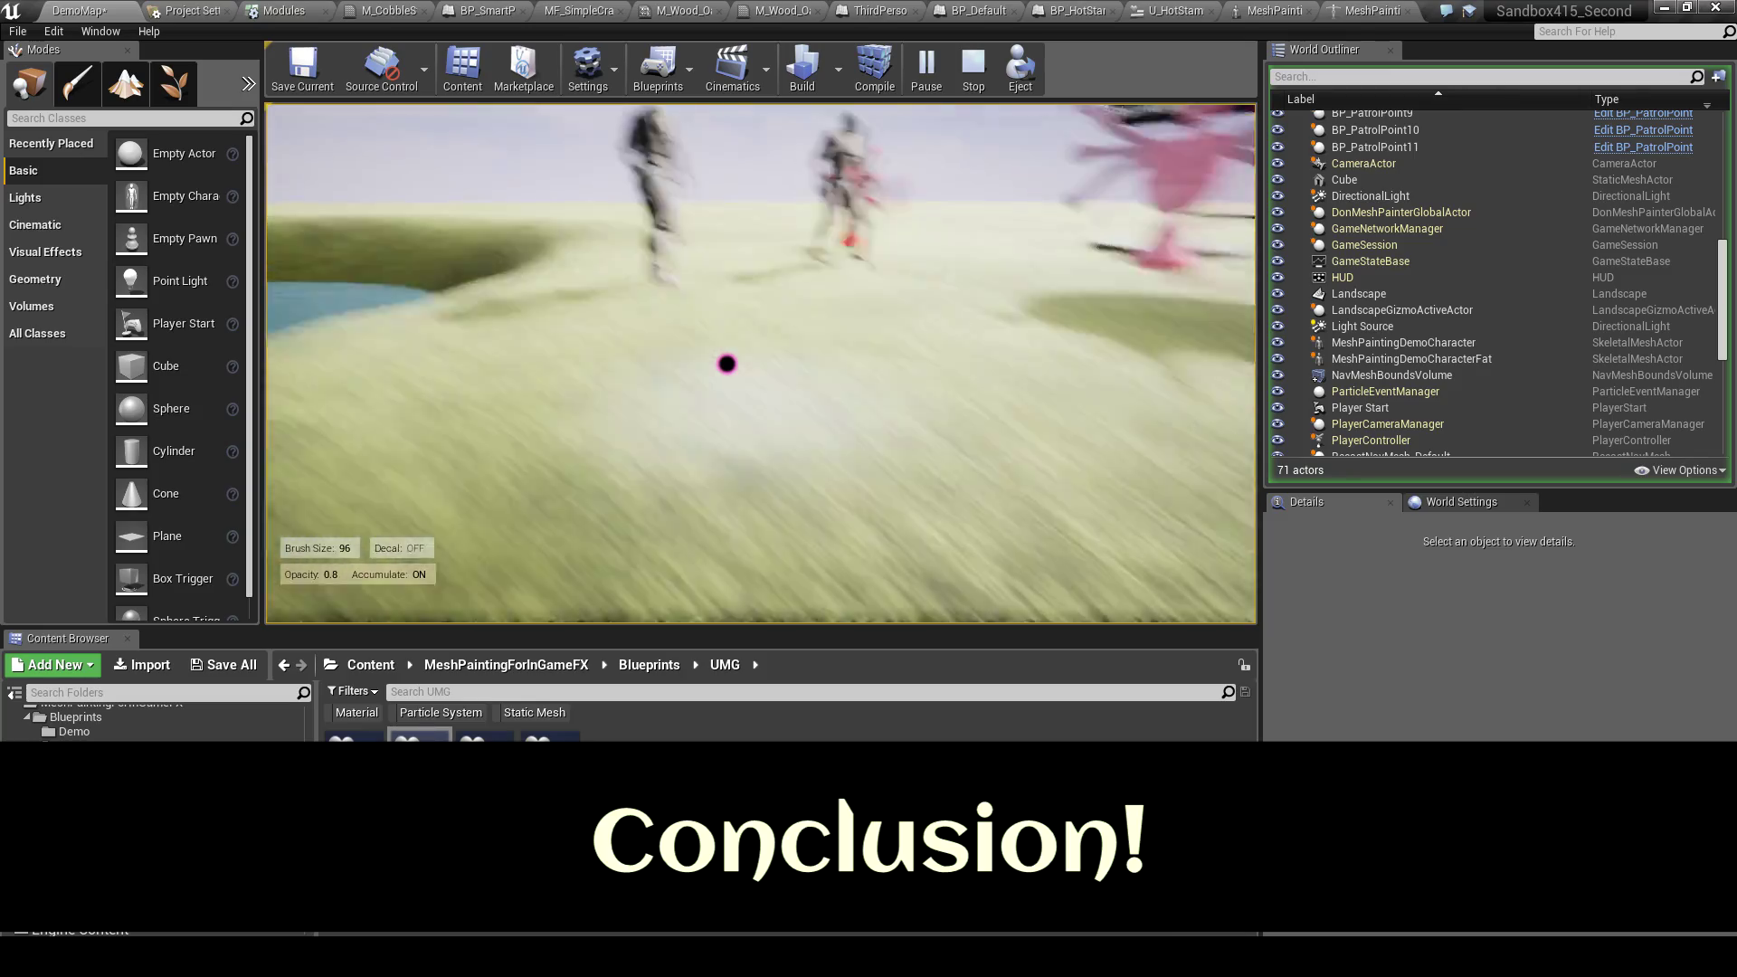
# Reduce the brush size to 36 and move in close to the pink multi-limbed character in the level
pyautogui.press('w')
pyautogui.scroll(-4, 727, 364)
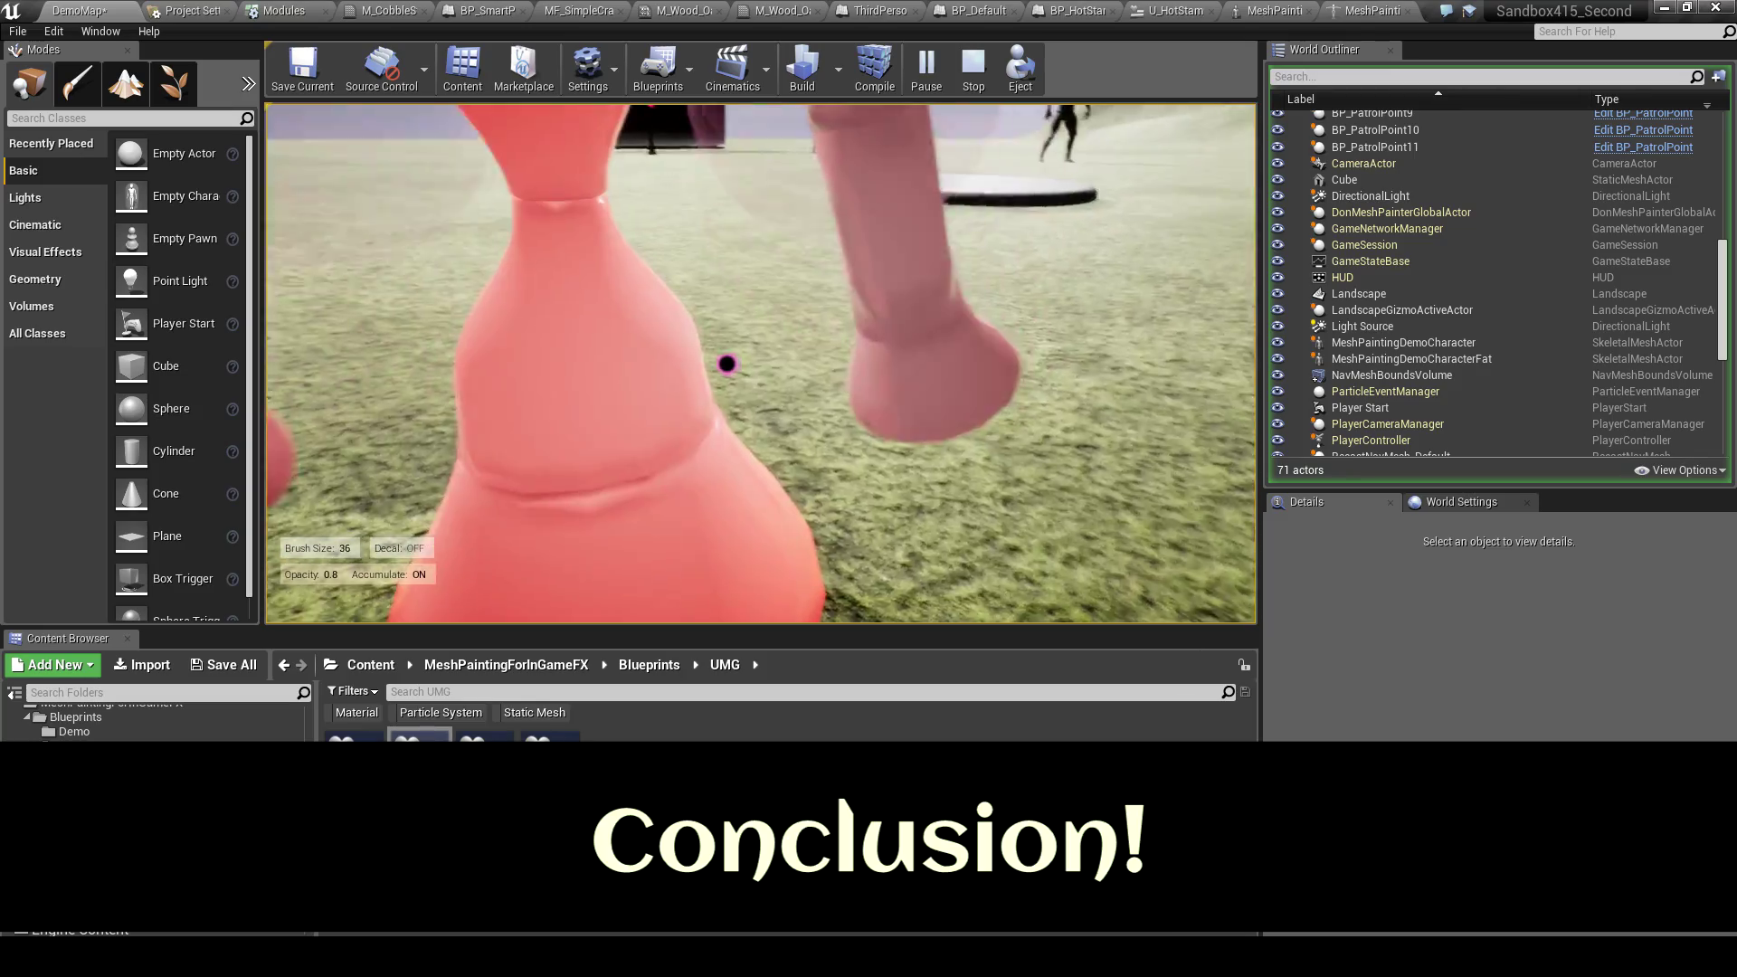
pyautogui.press('s')
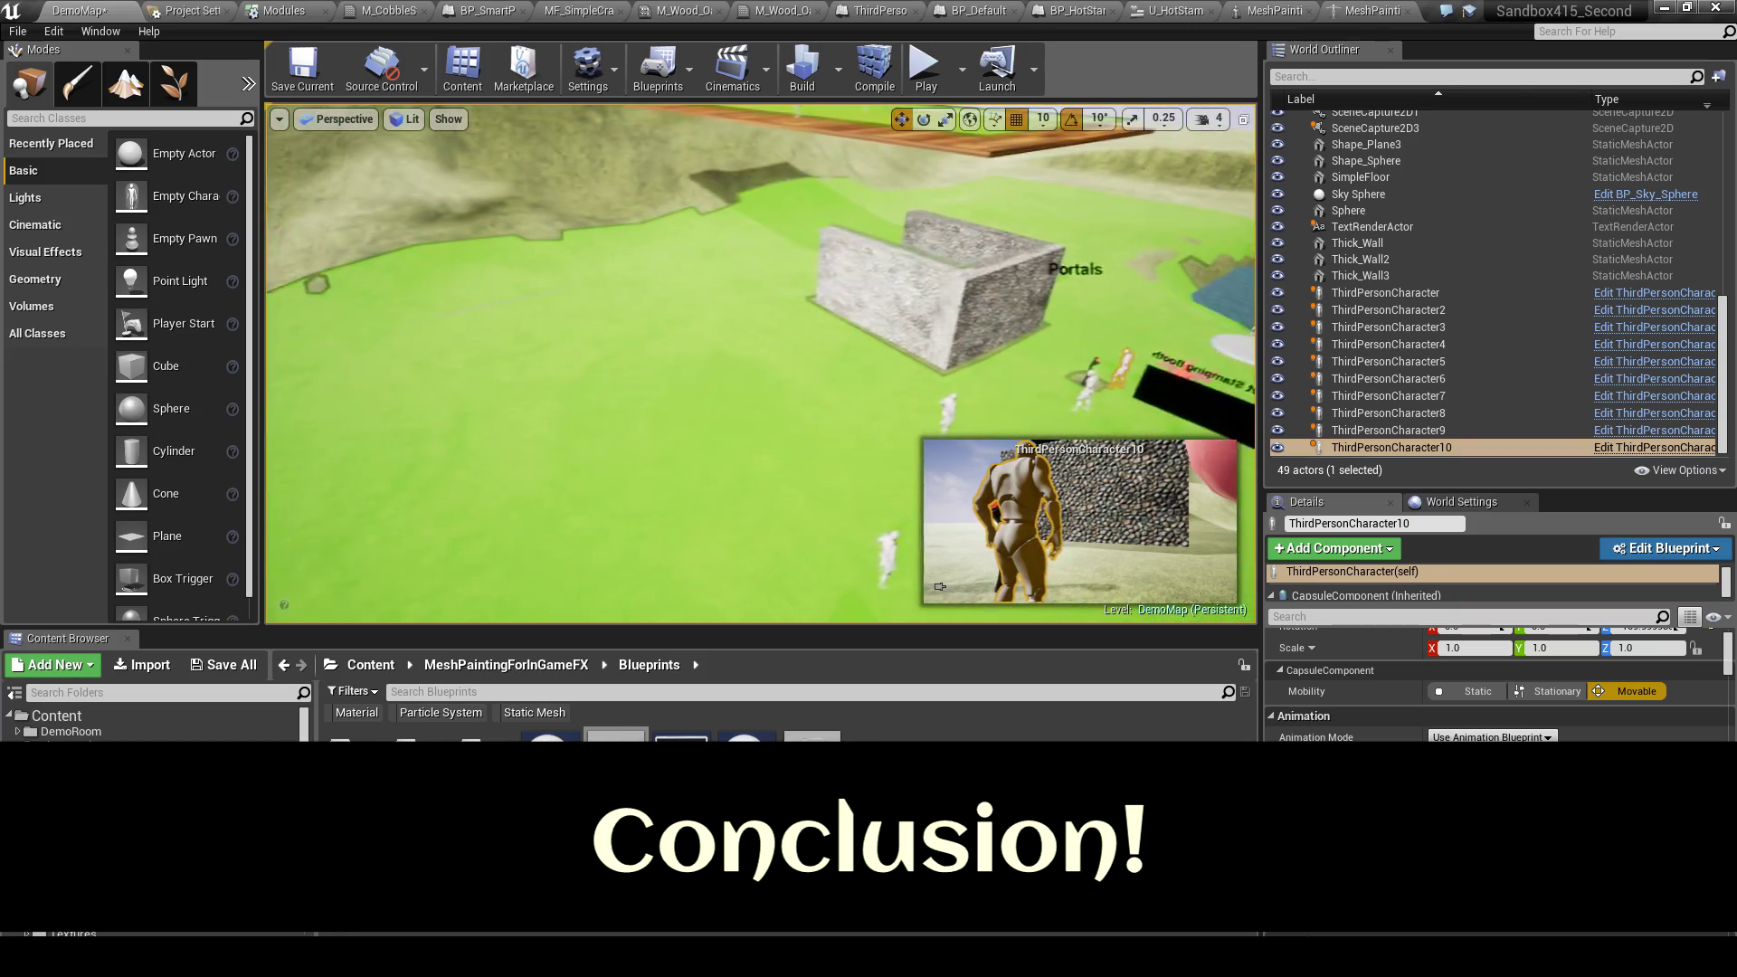
# Play the level, paint the landscape with brush size 816 and opacity 0.6, and reduce the brush size to 0
pyautogui.click(926, 81)
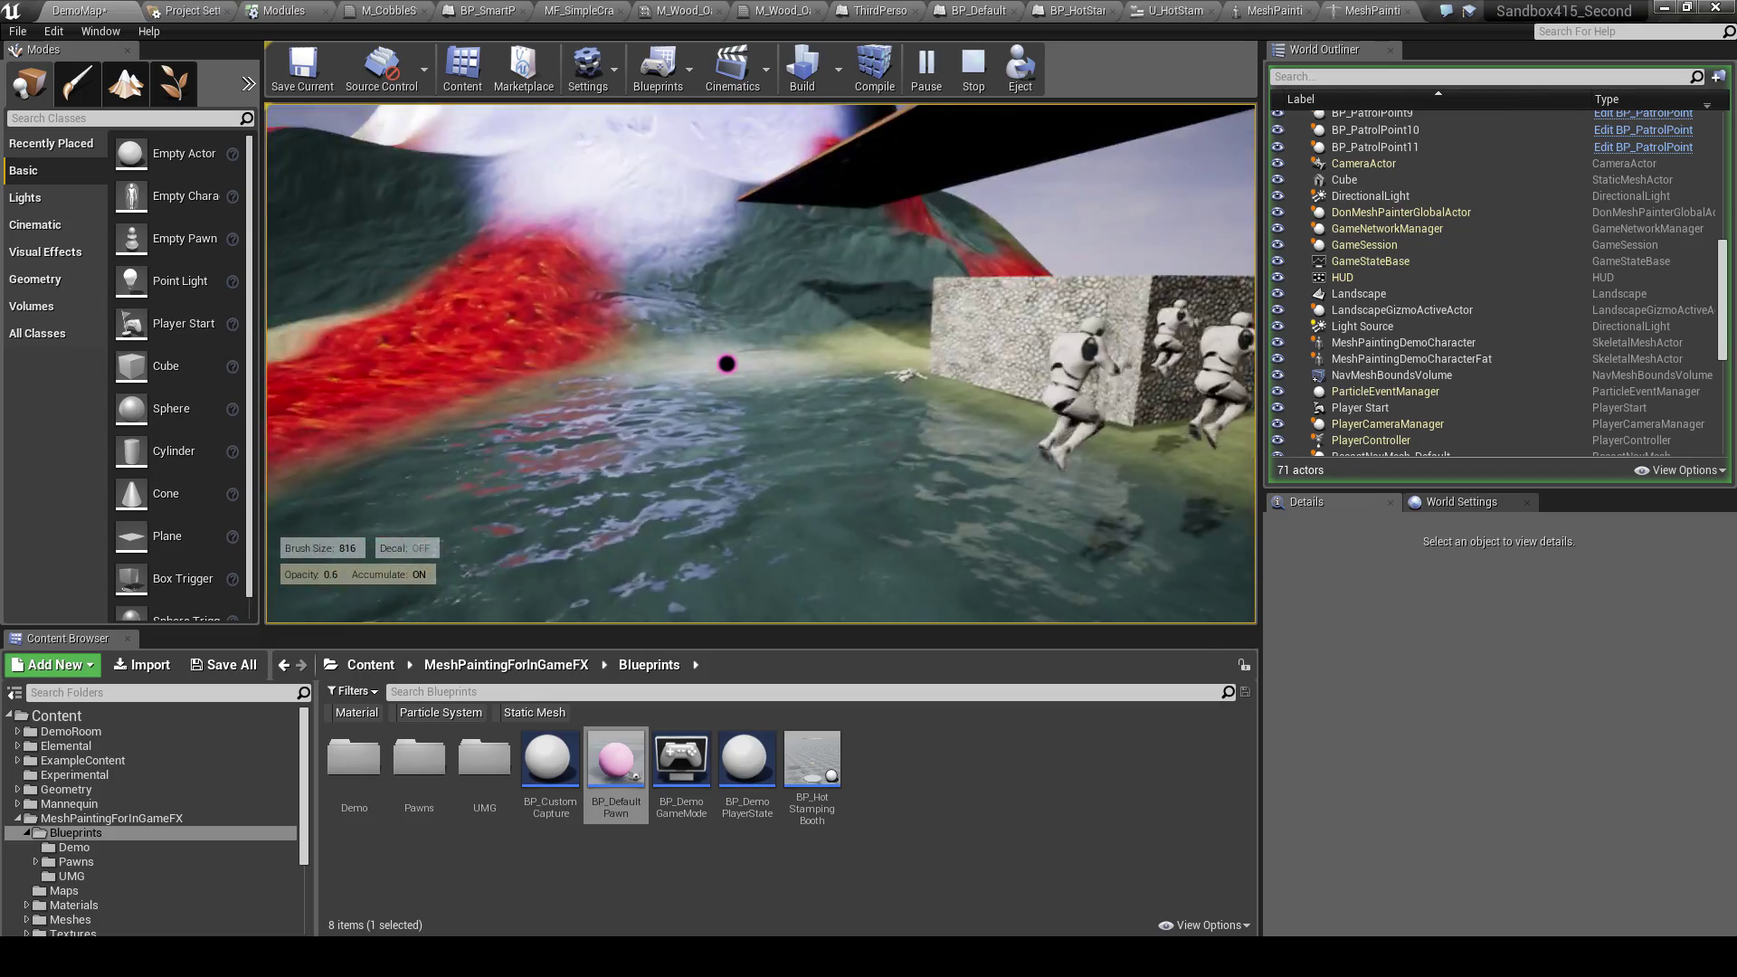
pyautogui.click(727, 364)
pyautogui.click(726, 364)
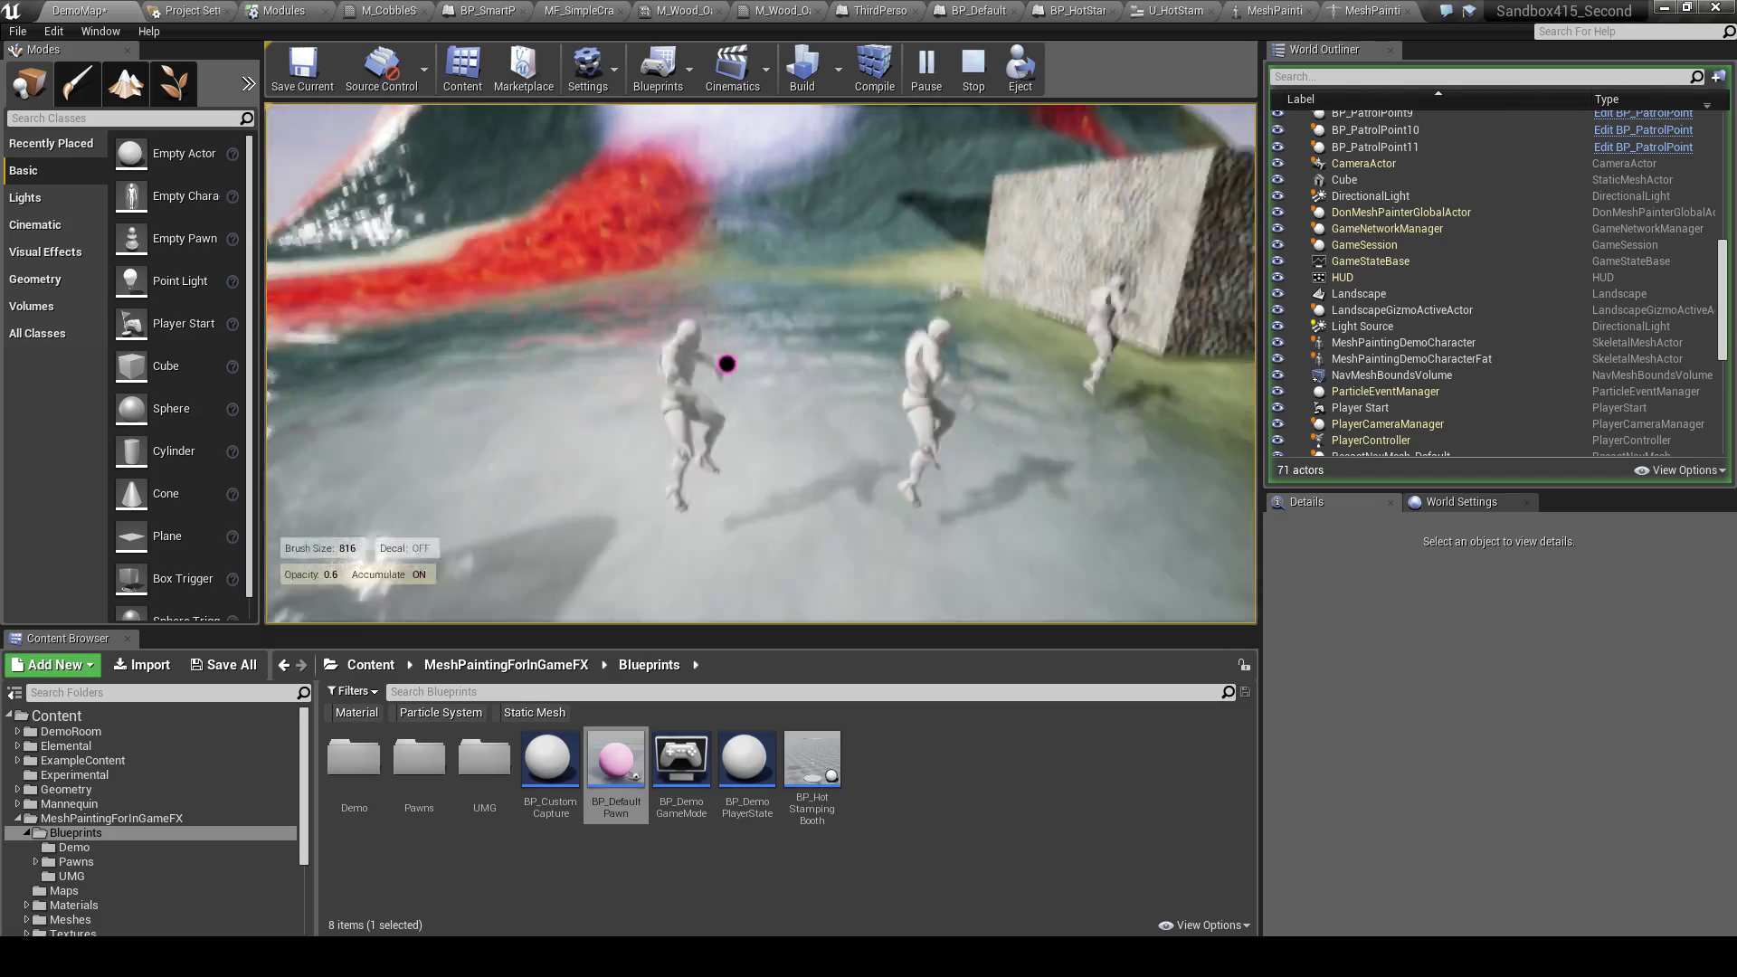
pyautogui.scroll(-5, 727, 364)
pyautogui.click(727, 364)
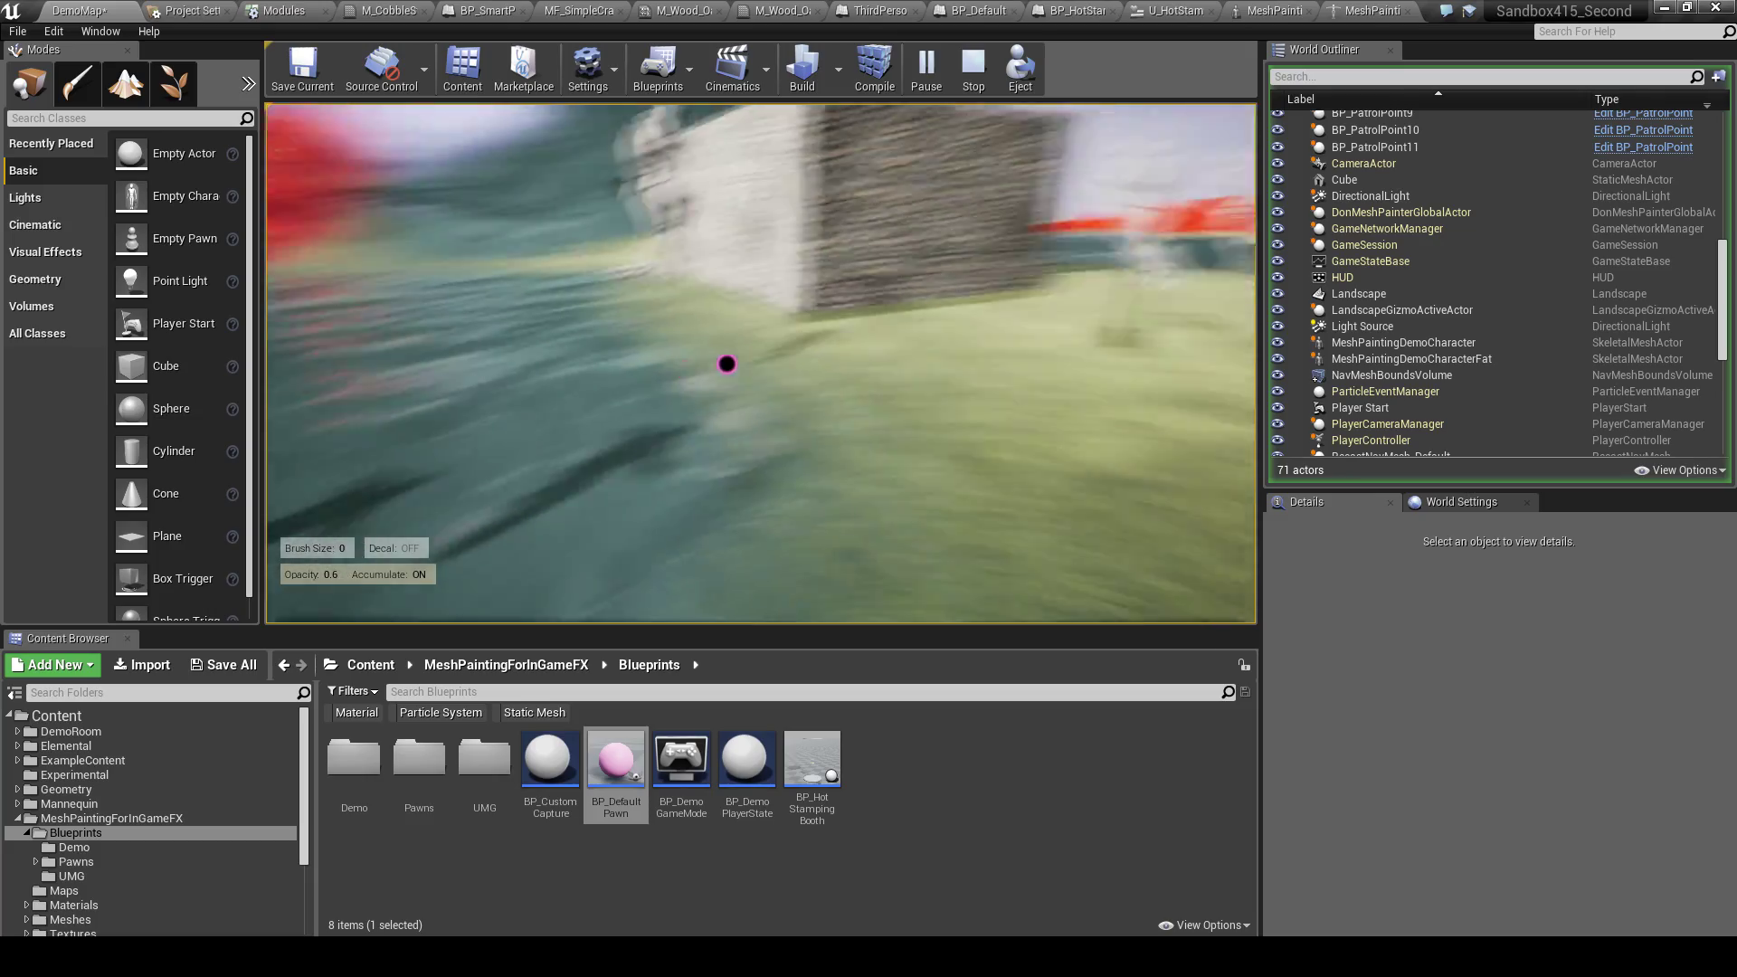
# Enlarge the brush to 80 and shoot paint projectiles at the cobblestone Portals wall to open holes in it
pyautogui.hotkey('shift', 'F1')
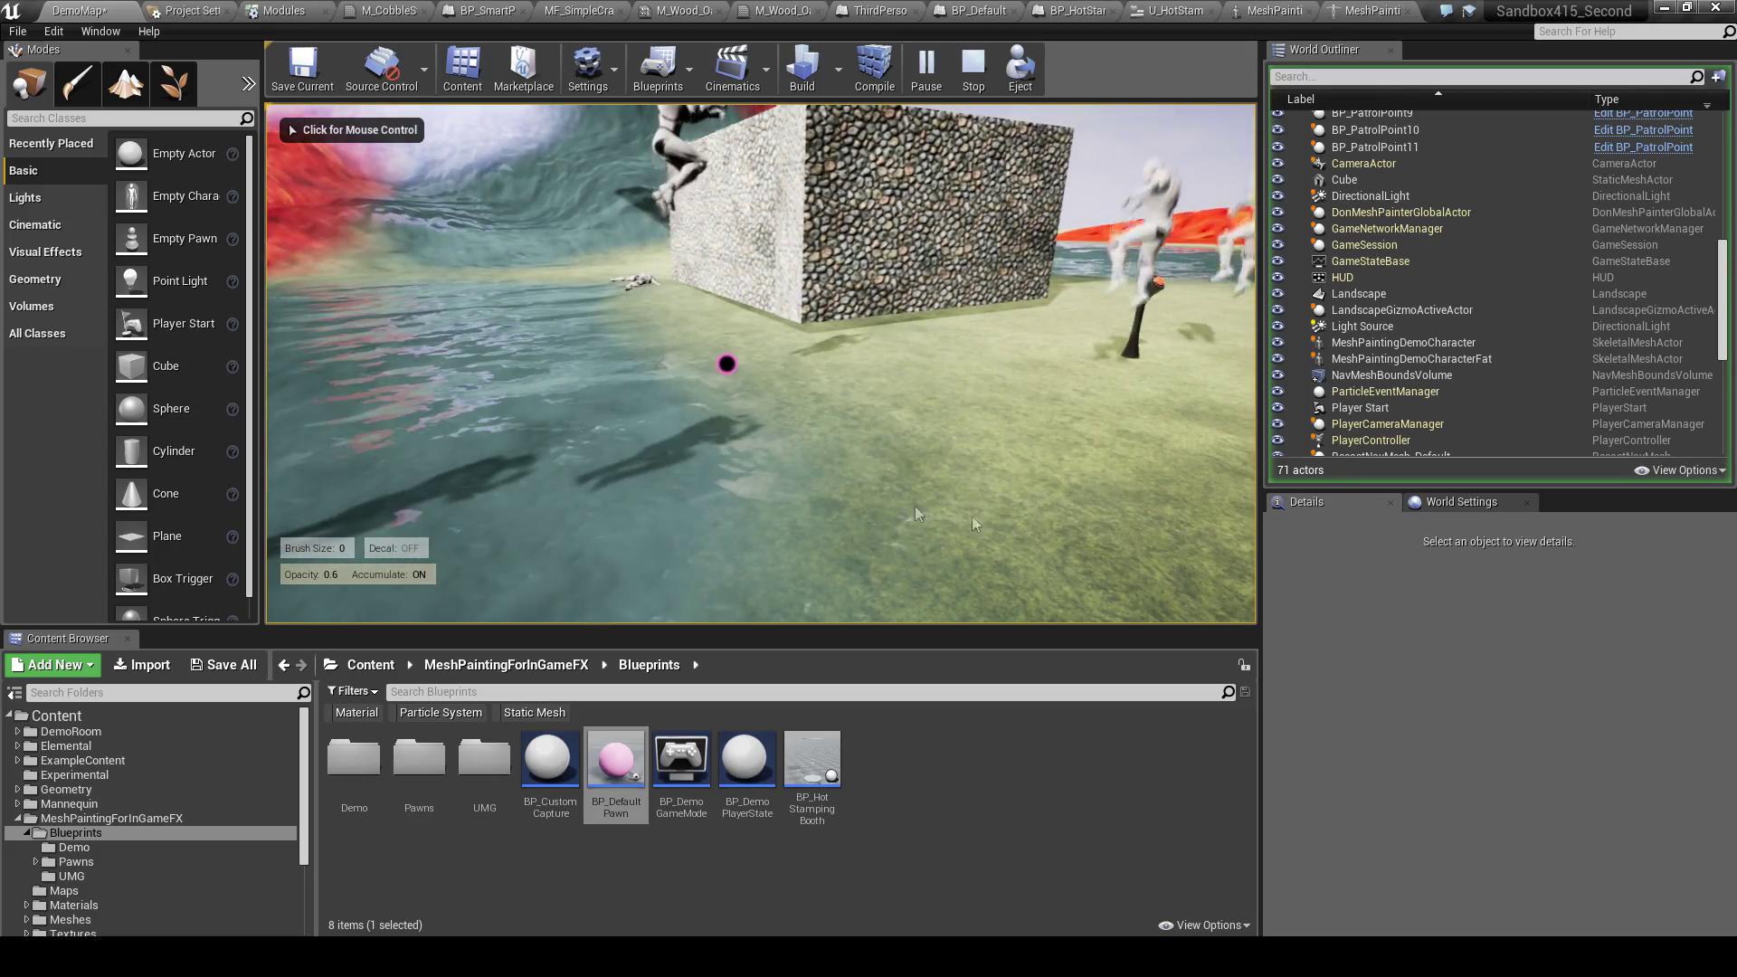
pyautogui.click(908, 386)
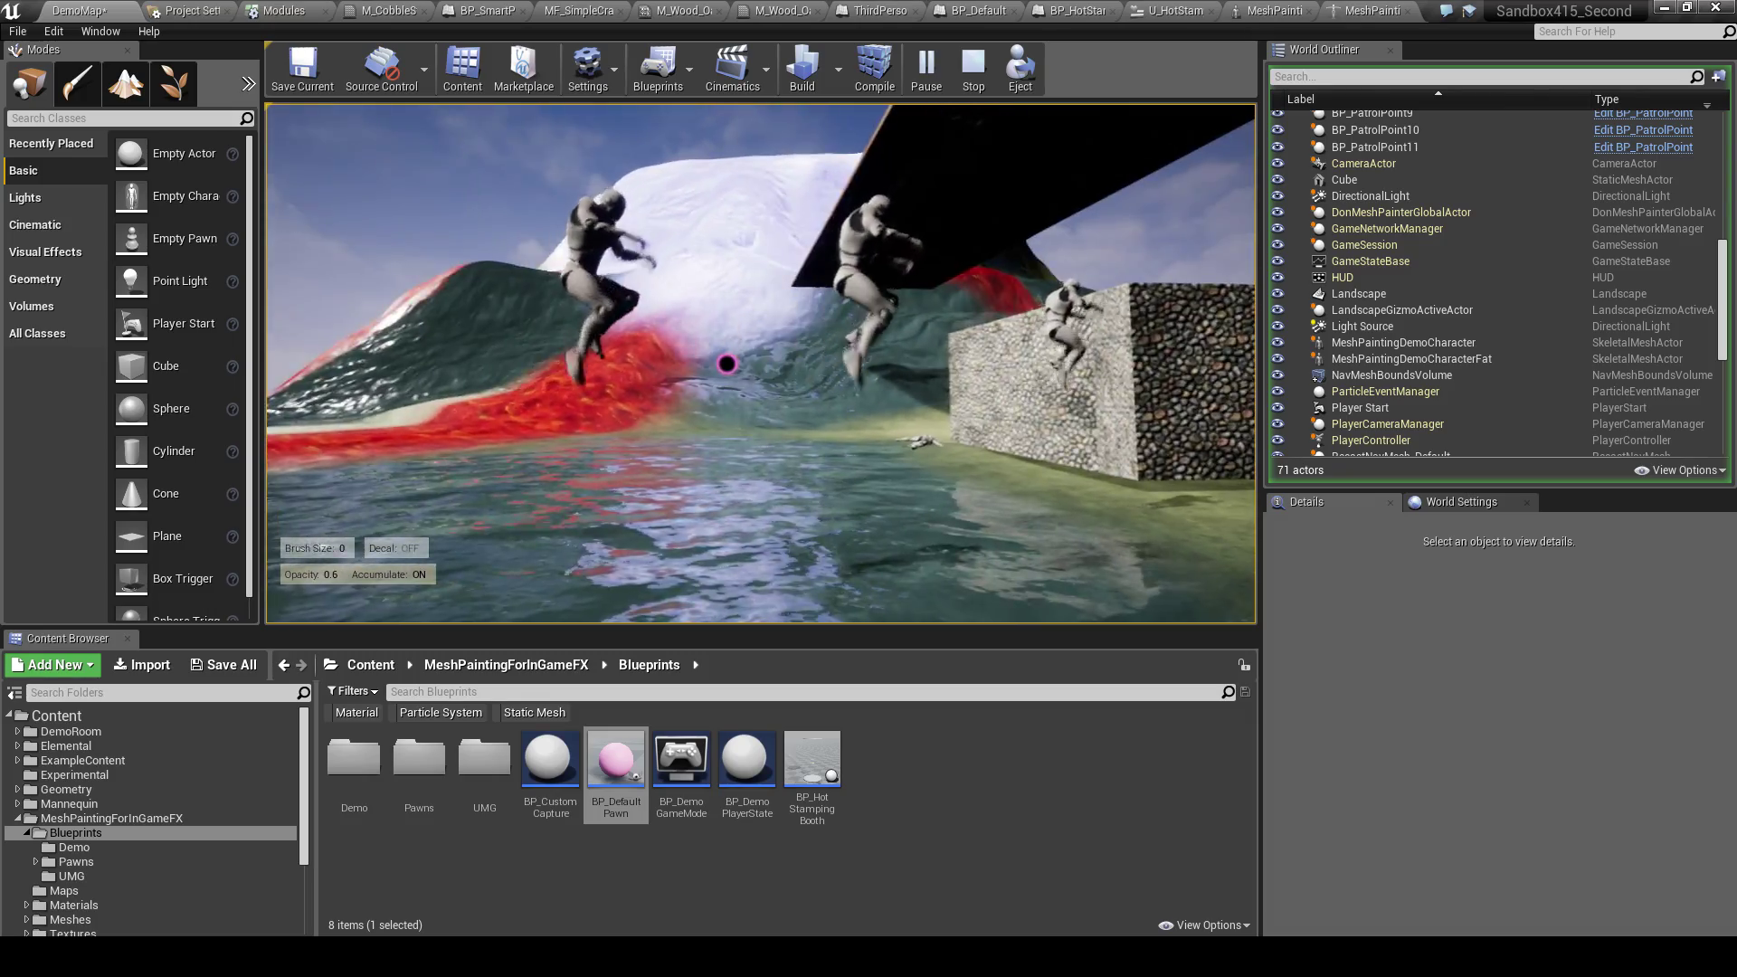
pyautogui.scroll(7, 761, 363)
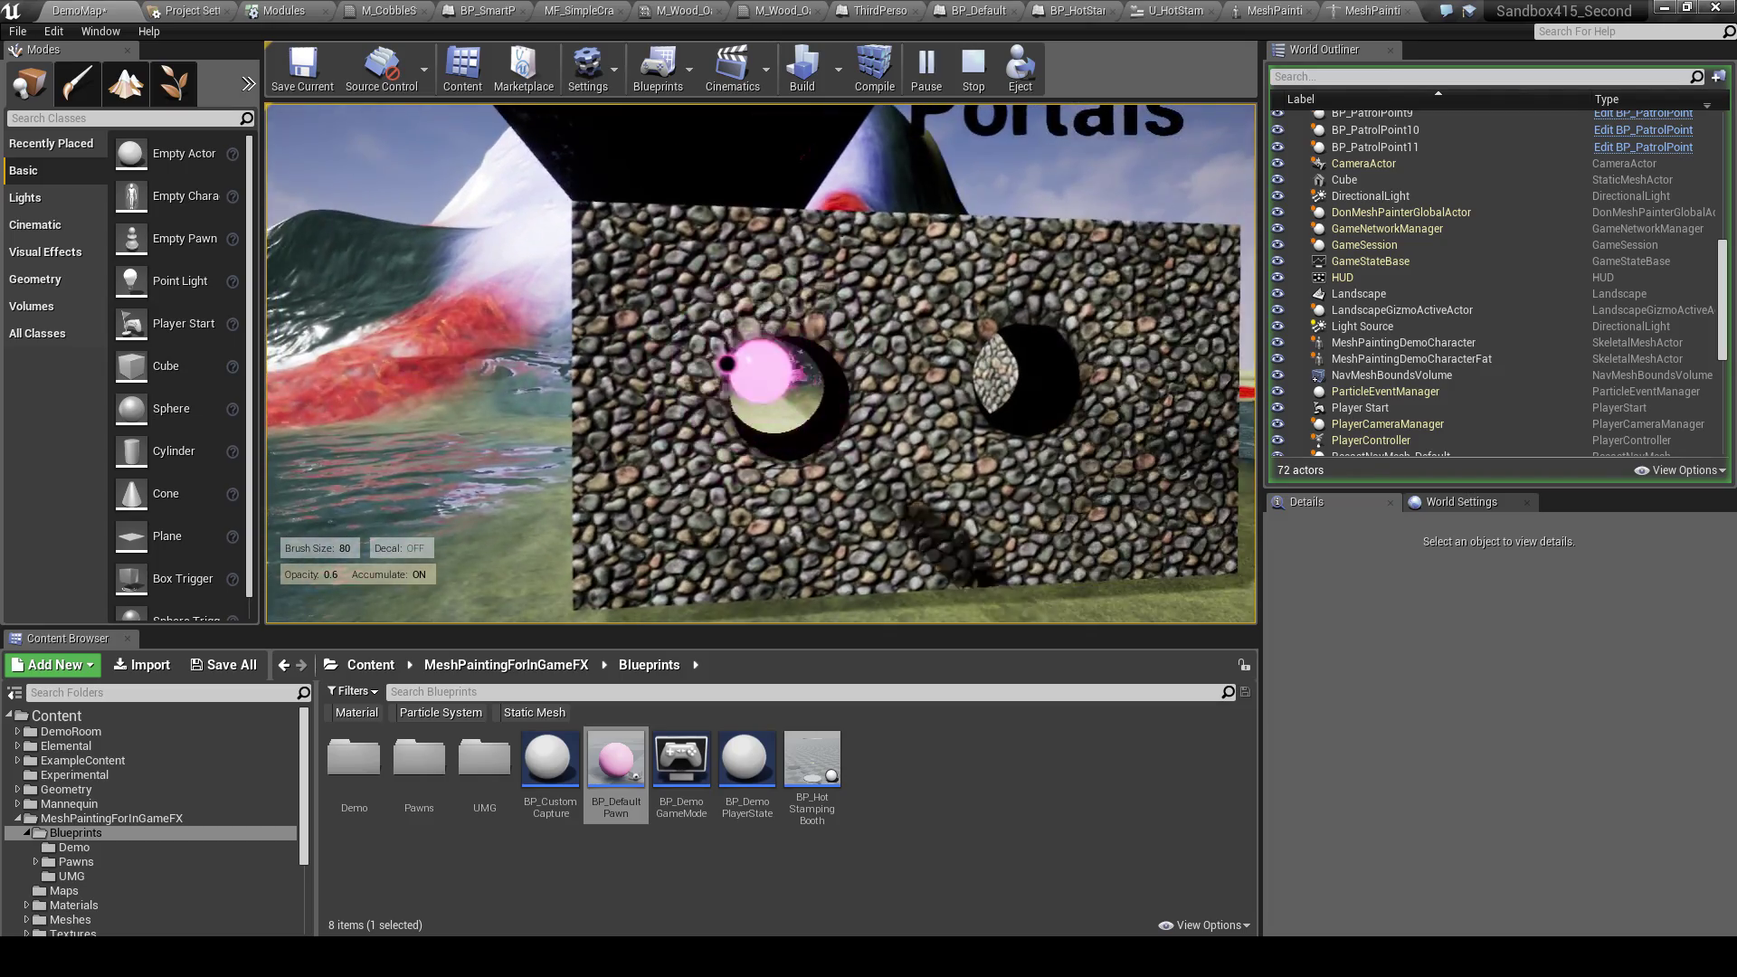
pyautogui.click(727, 363)
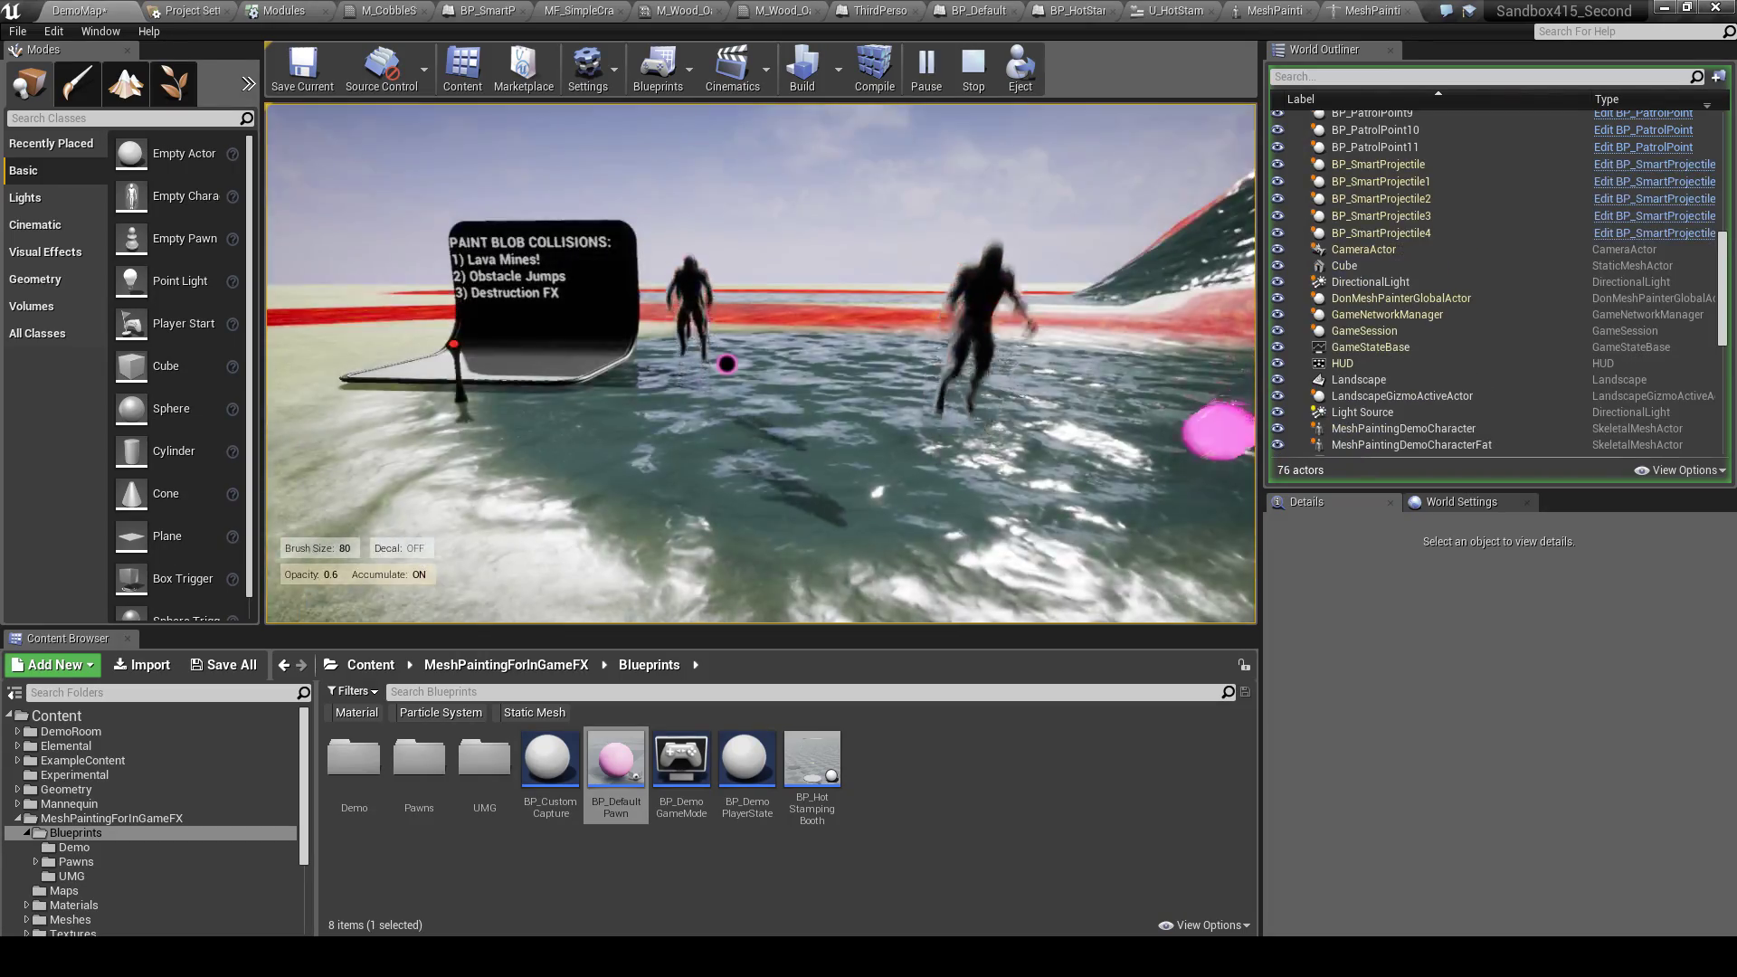